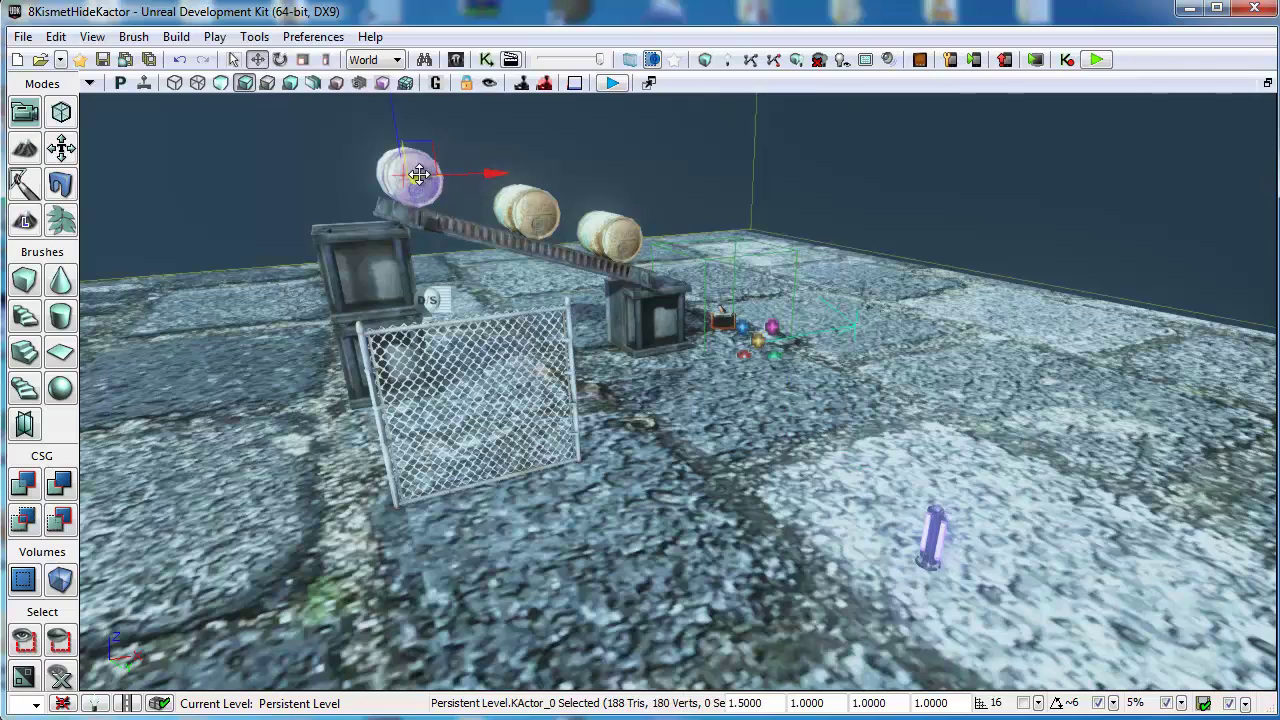
- Inspect the actor properties of the barrels, the ramp, the lower and upper crates, and the chain-link fence
double_click(391, 167)
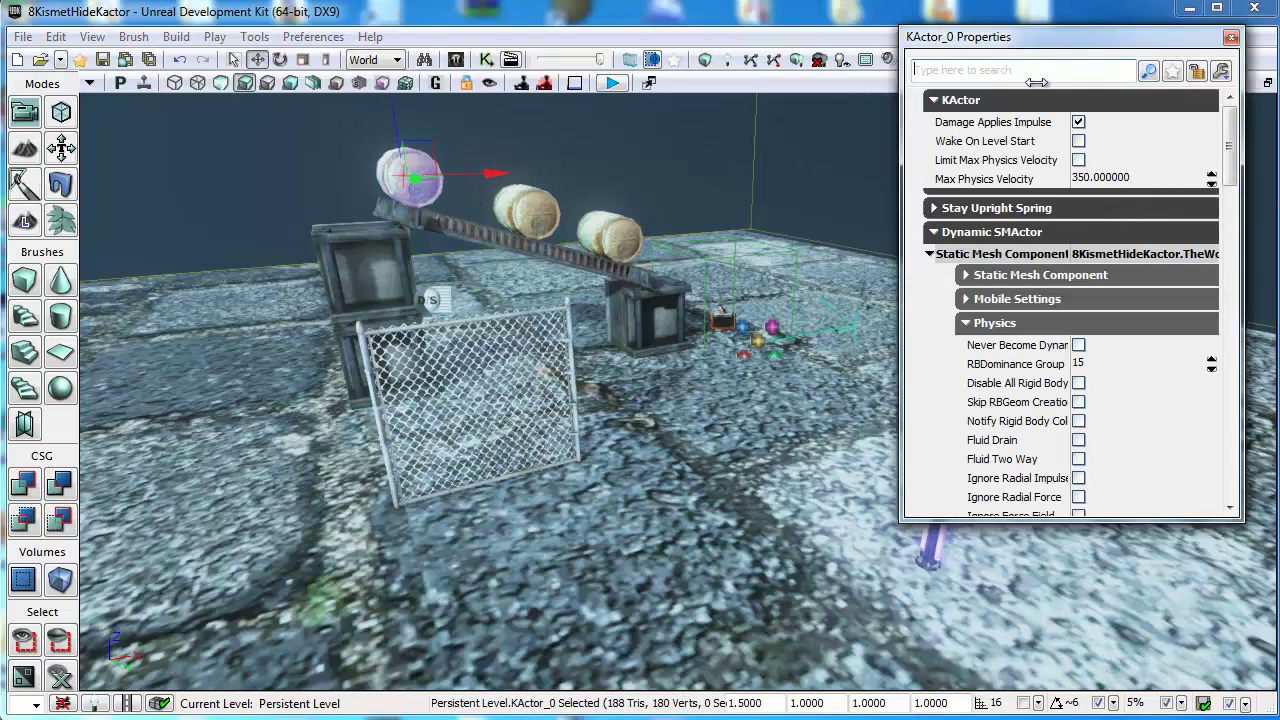
left_click(522, 213)
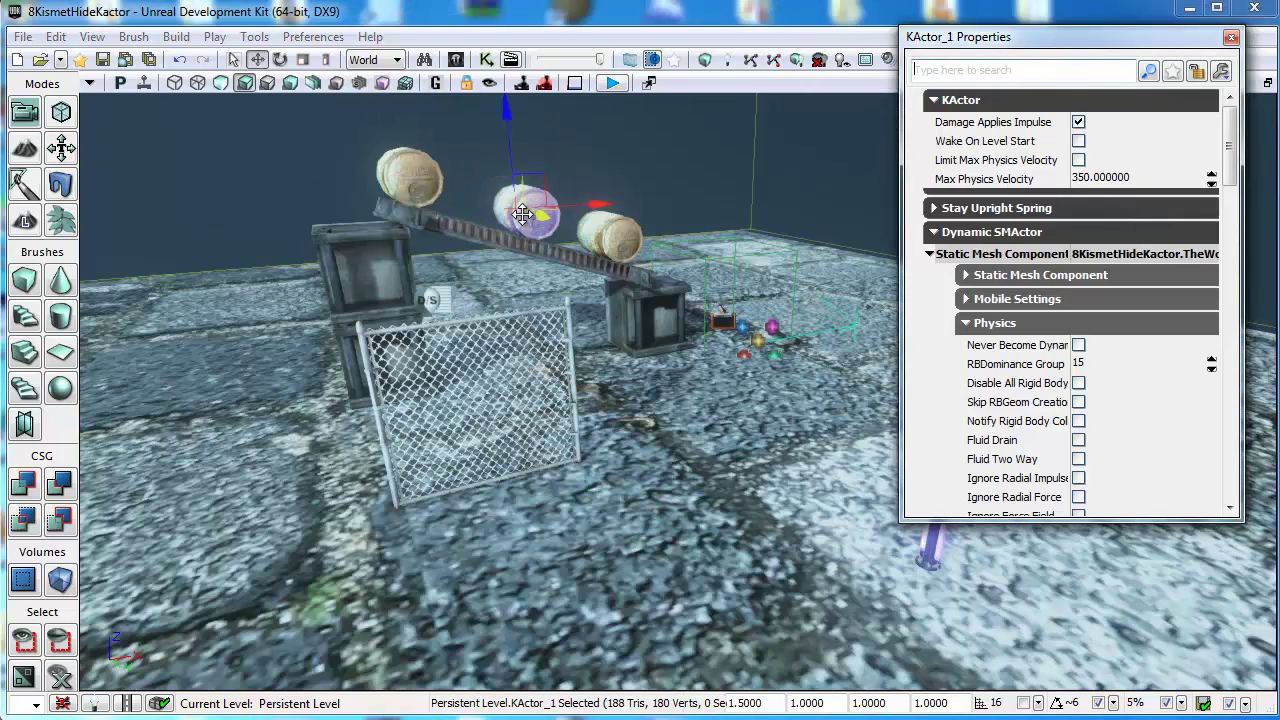
left_click(459, 236)
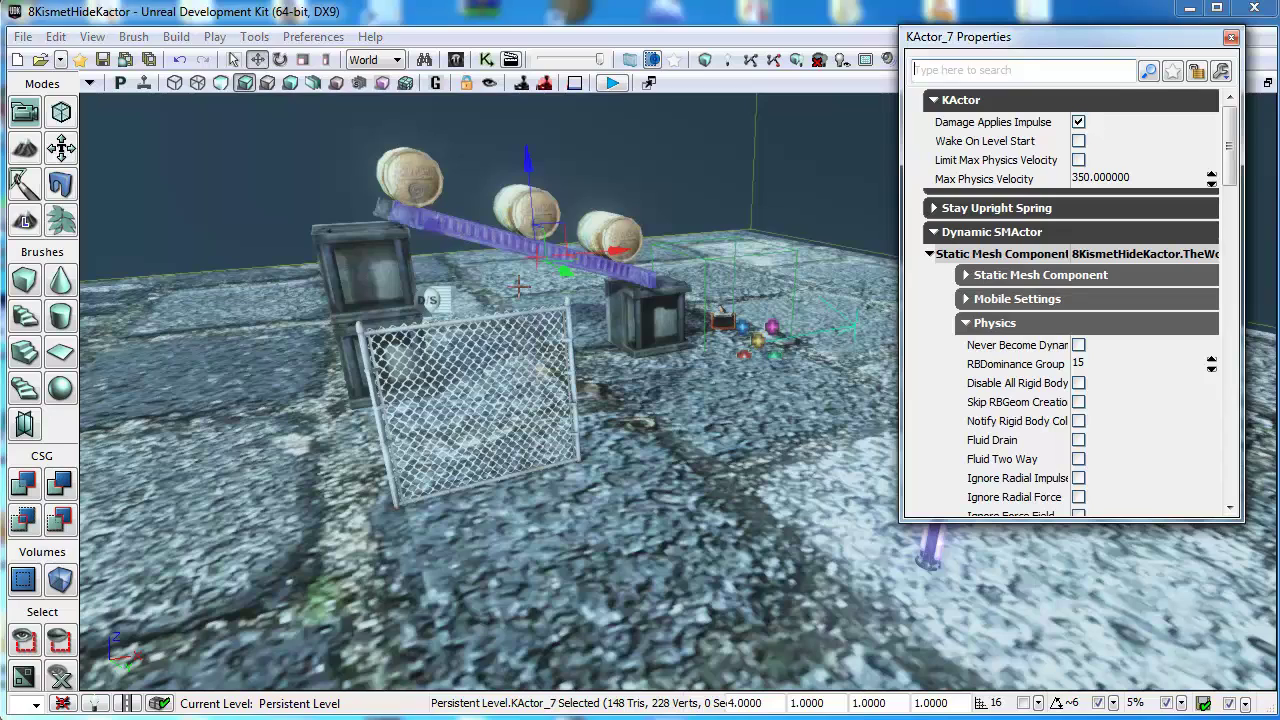
left_click(640, 322)
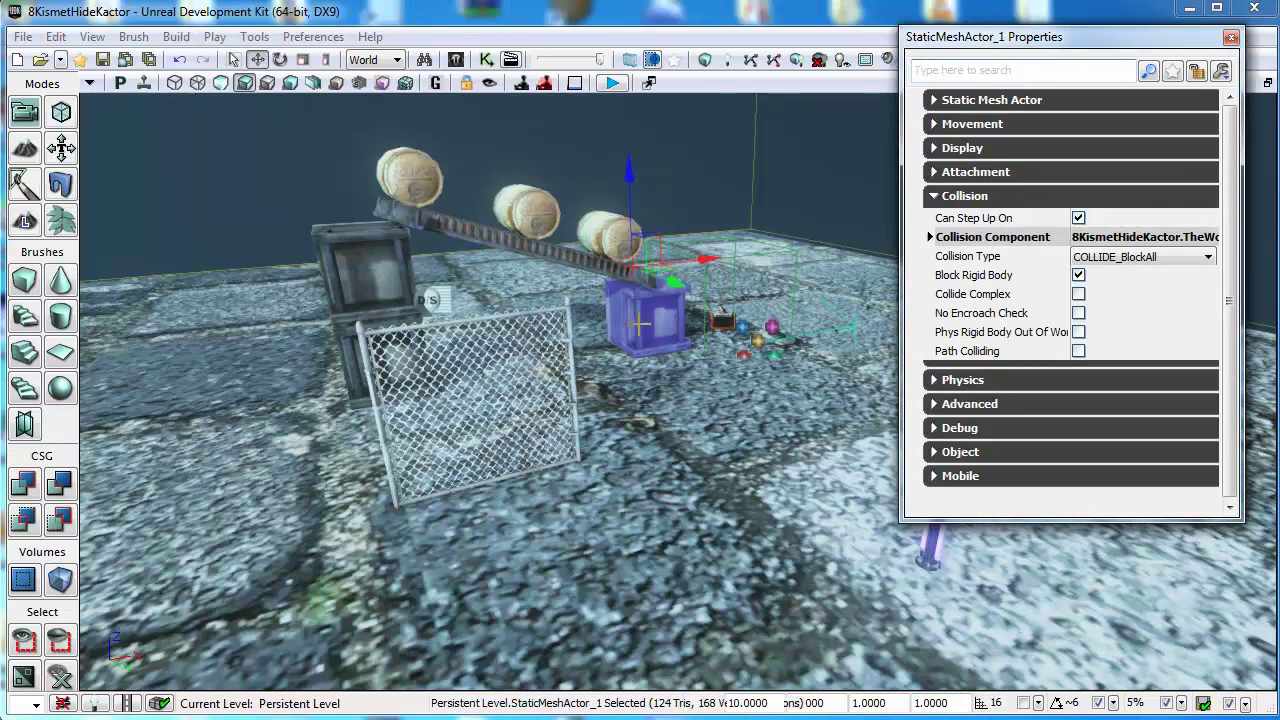
left_click(1077, 72)
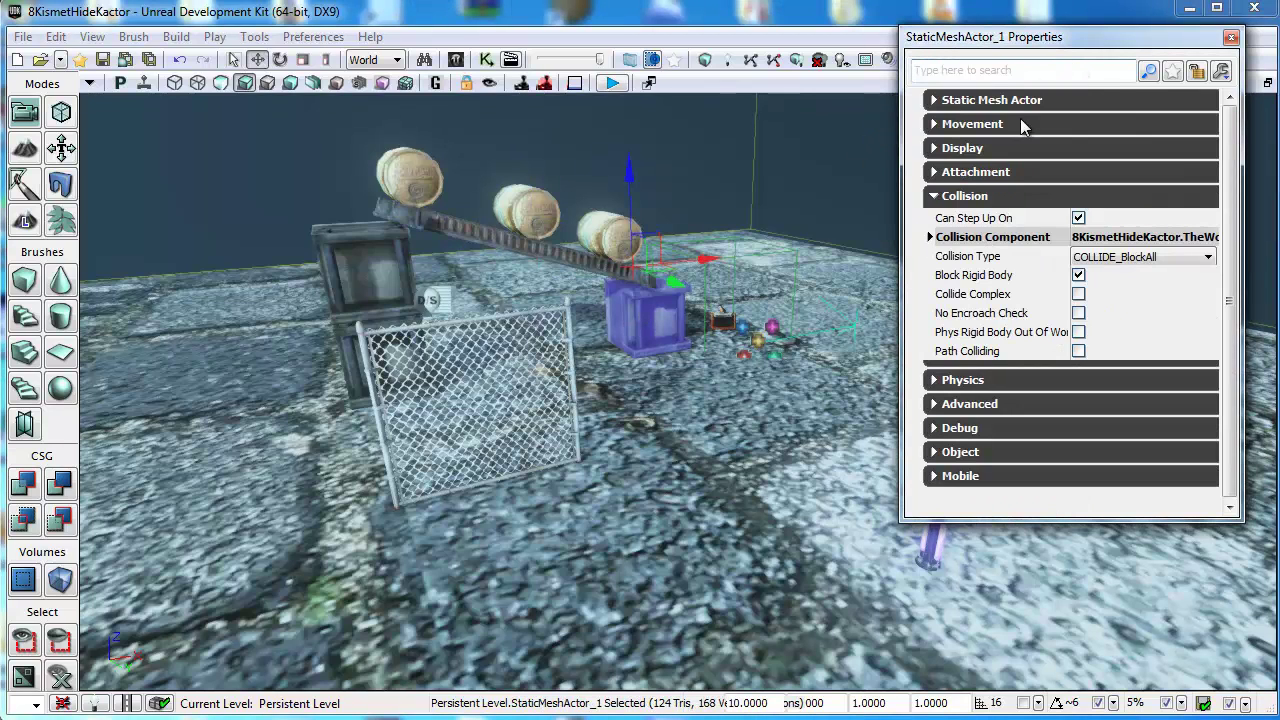
left_click(372, 268)
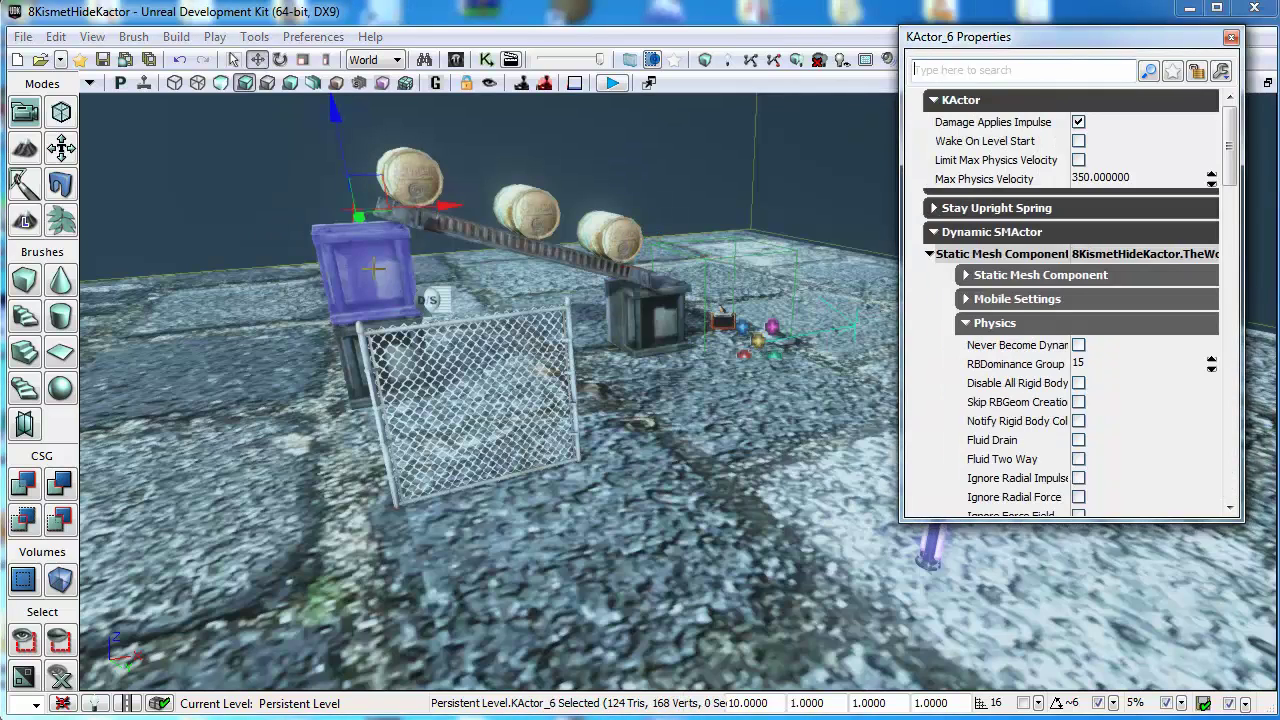
left_click(512, 315)
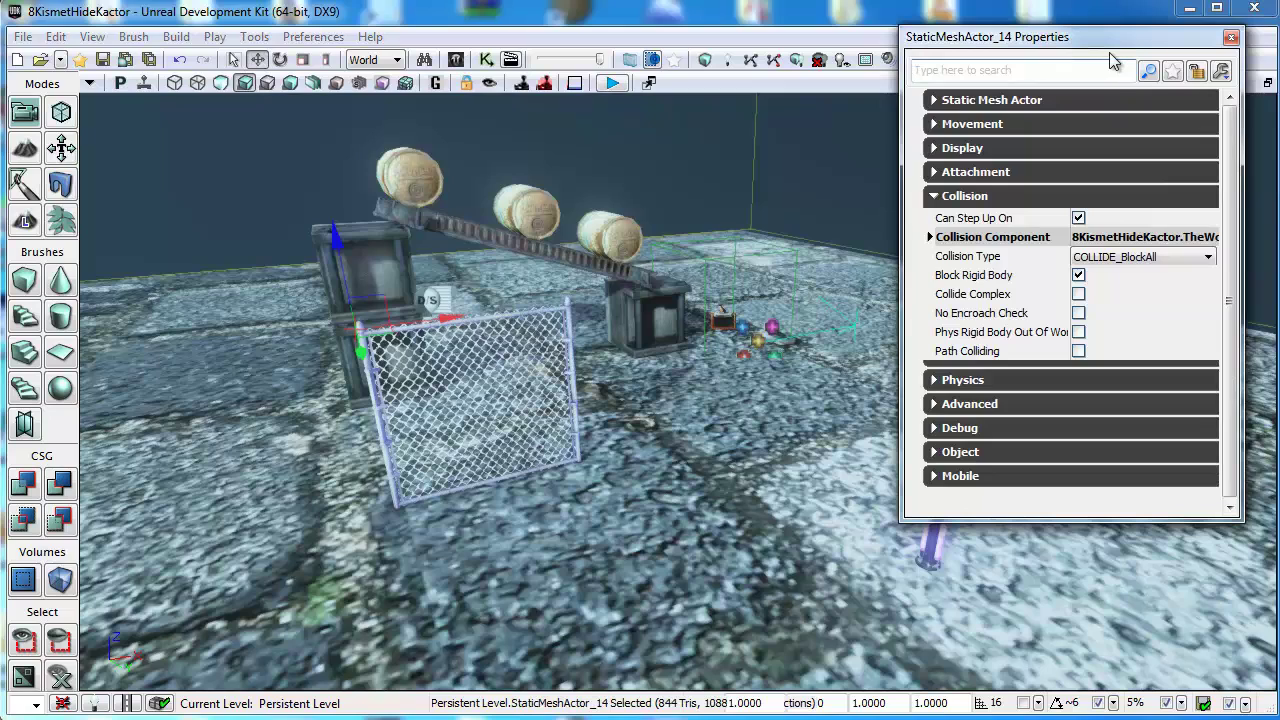
left_click(1232, 38)
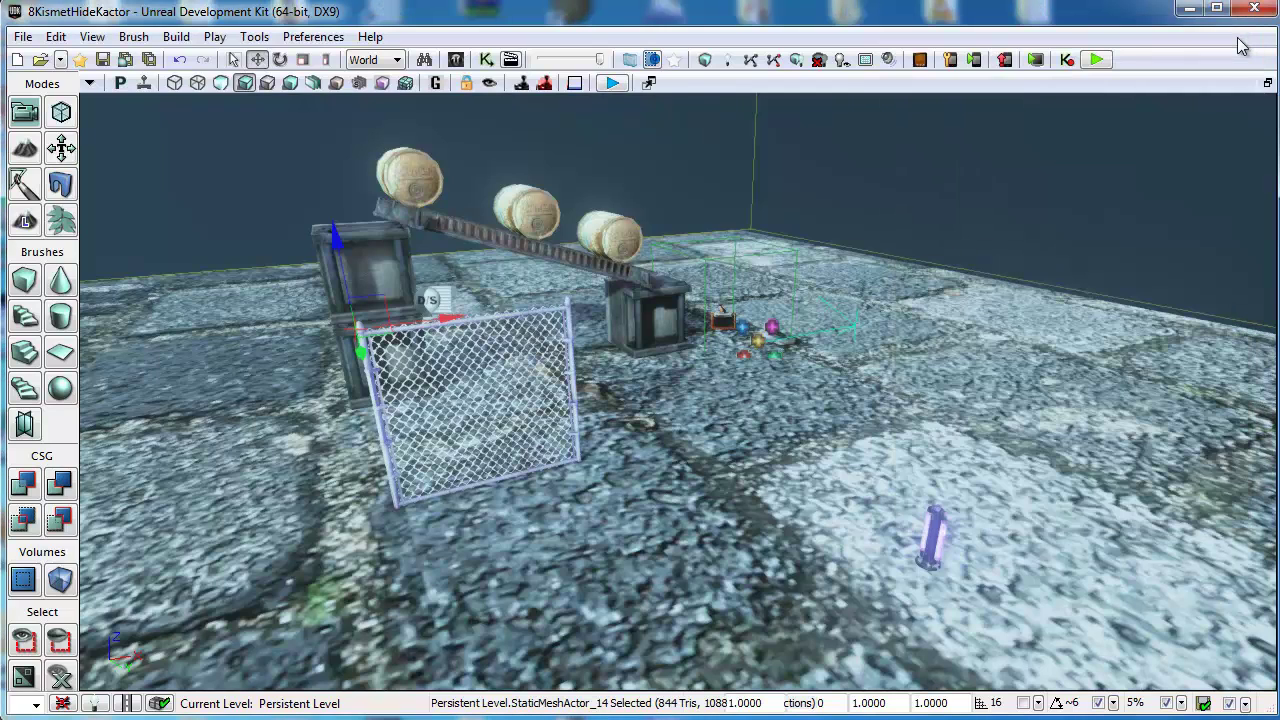
- Select the glowing lamp and the particle emitter, and inspect the properties of the trigger and trigger volume beside the lower crate
left_click(929, 533)
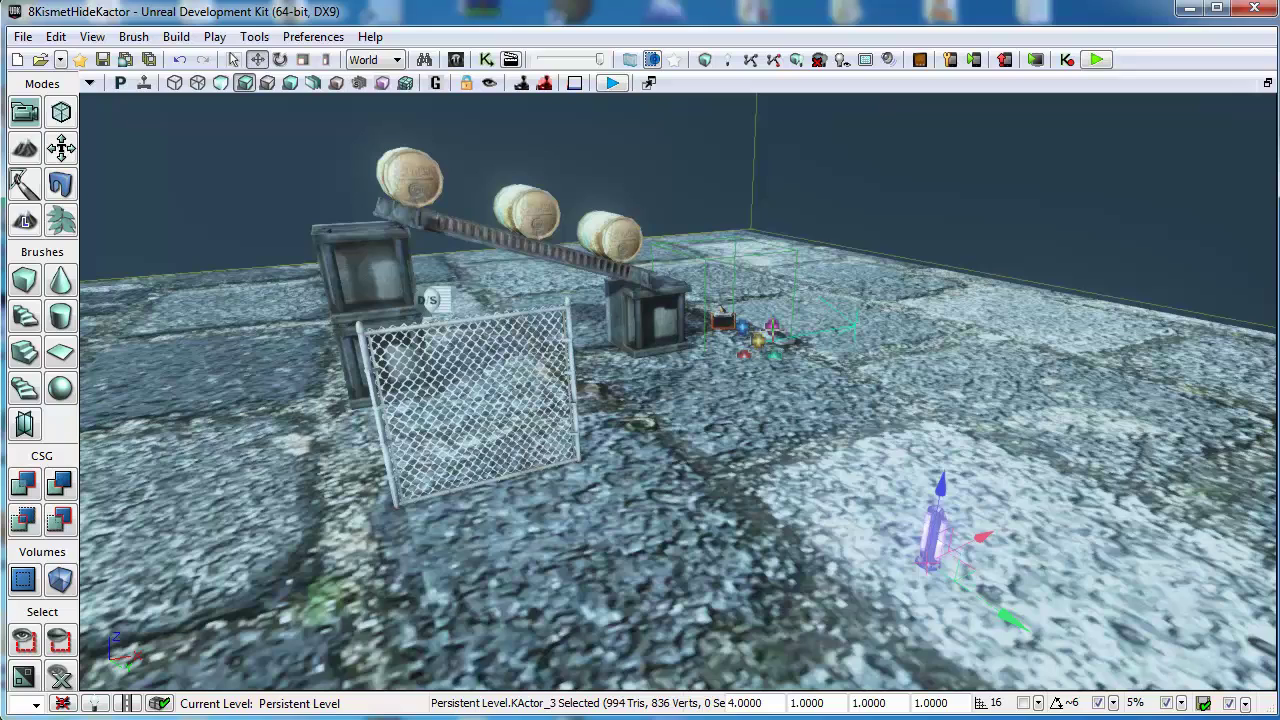
left_click(773, 330)
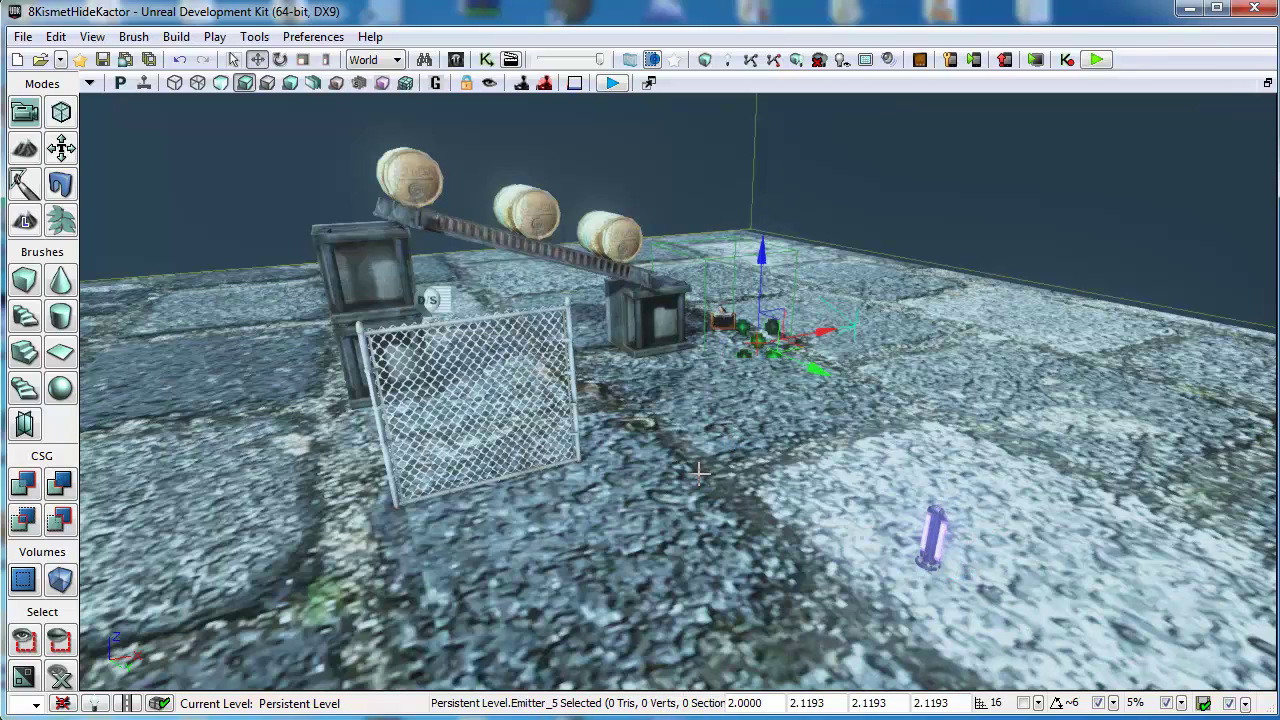
right_click_drag(696, 473, 715, 456)
scroll(715, 456, "up", 3)
scroll(715, 456, "up", 5)
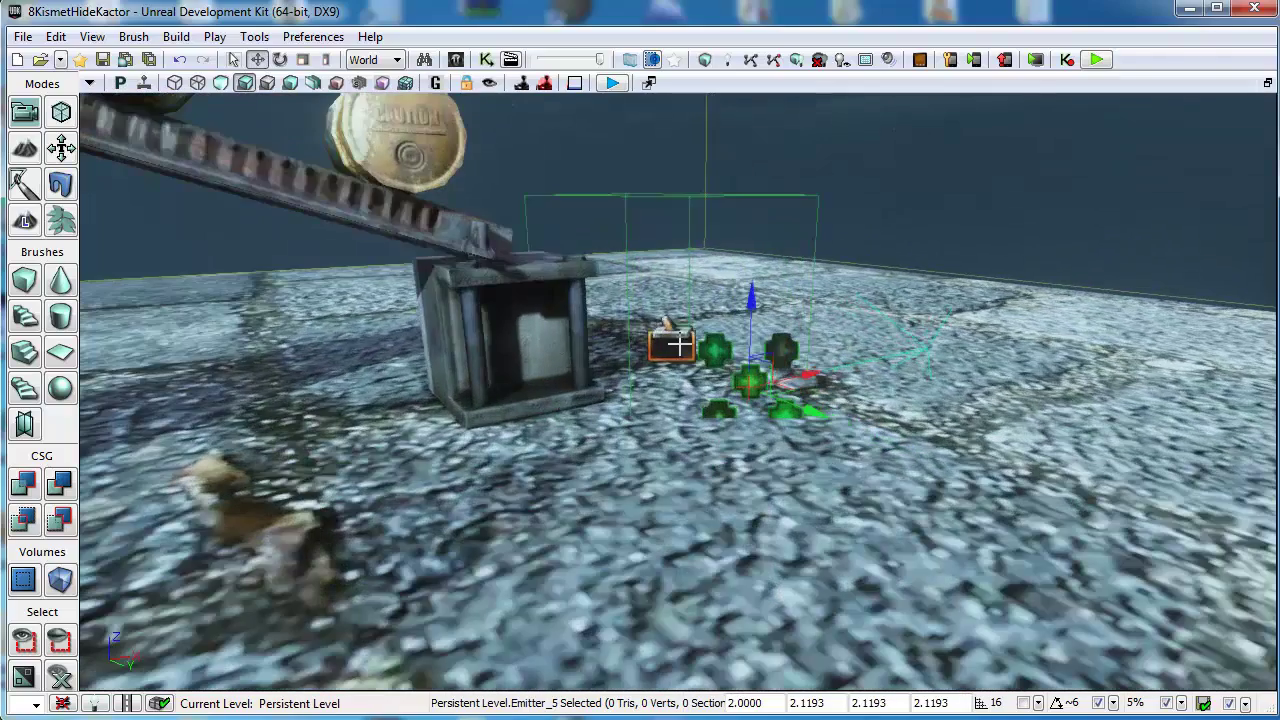
double_click(679, 344)
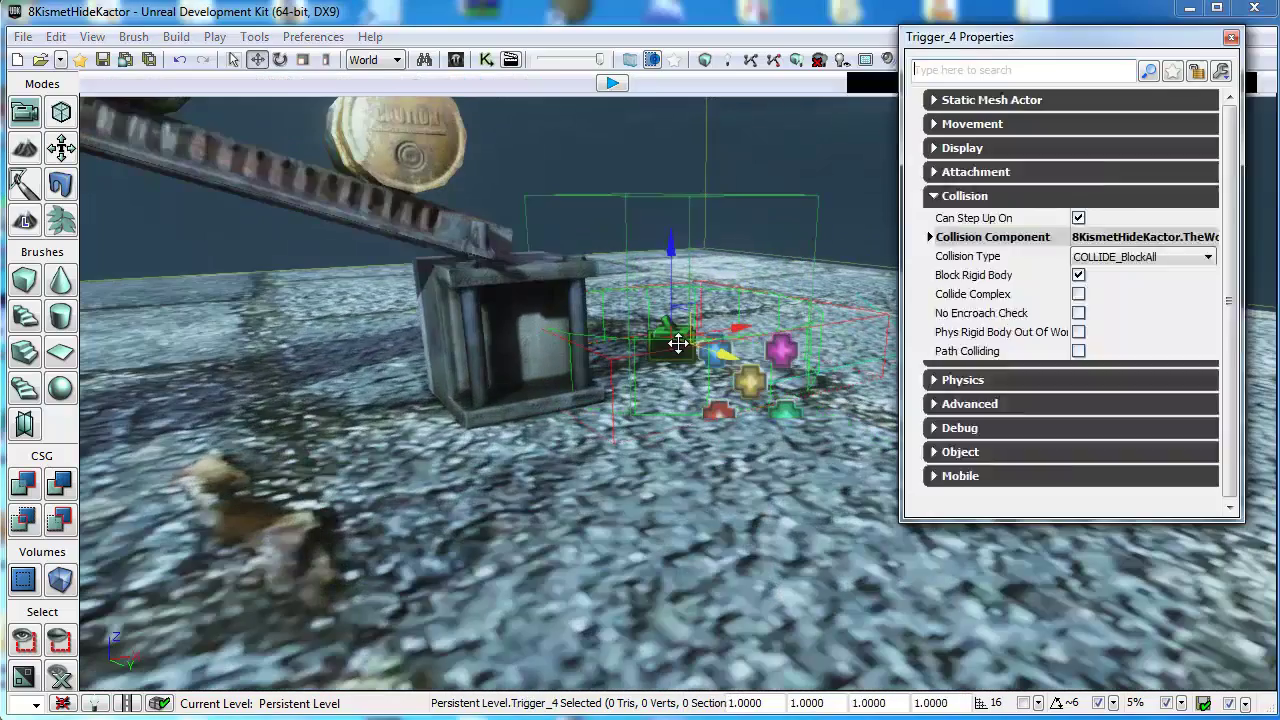
left_click(1231, 37)
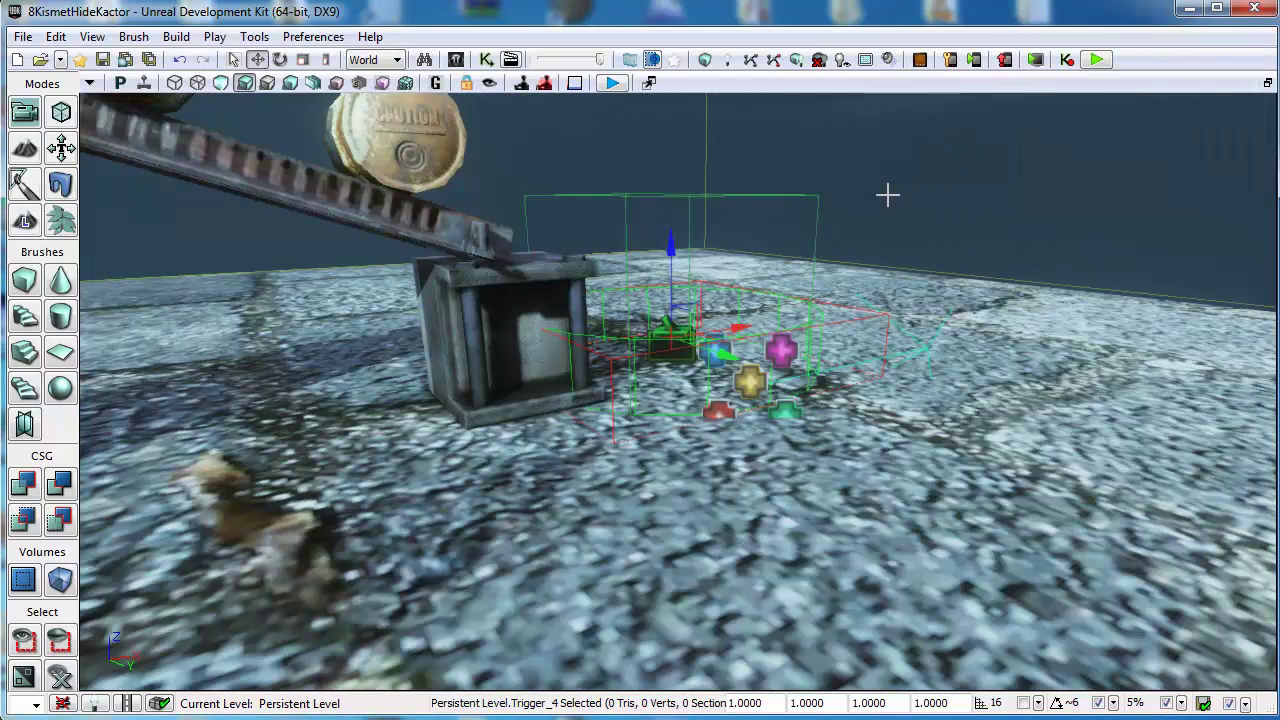
double_click(814, 243)
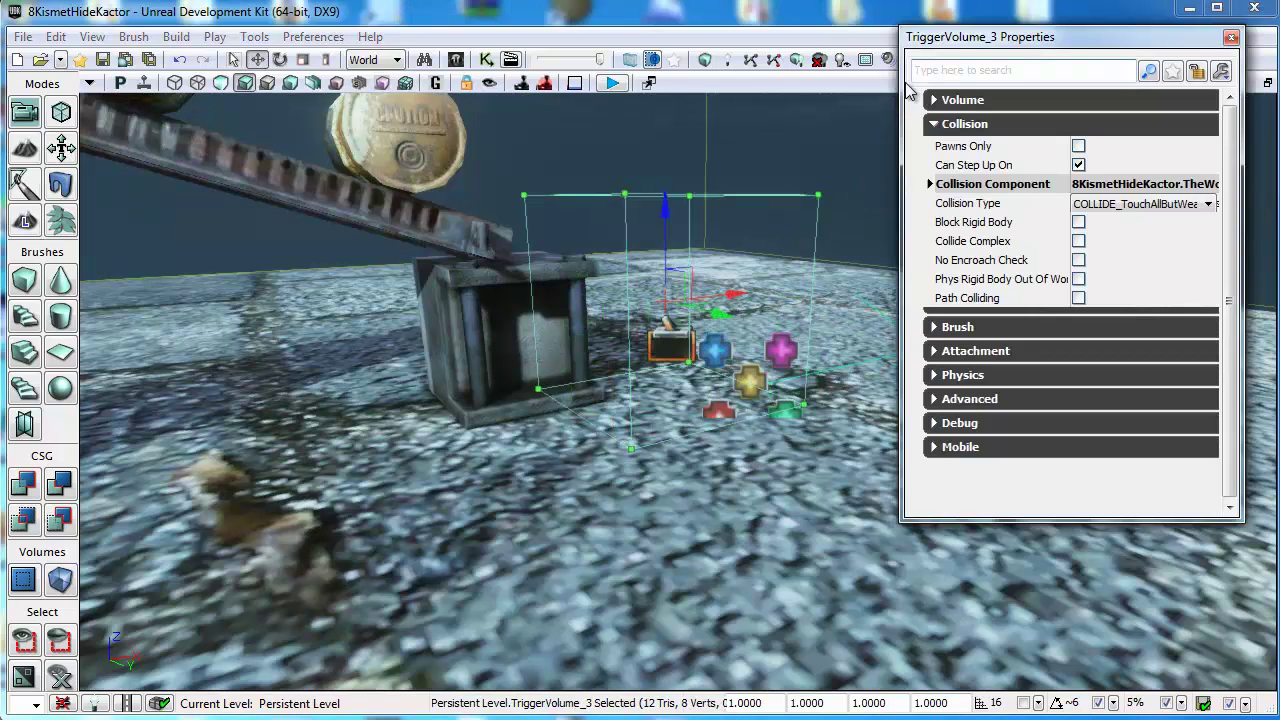
left_click(1231, 37)
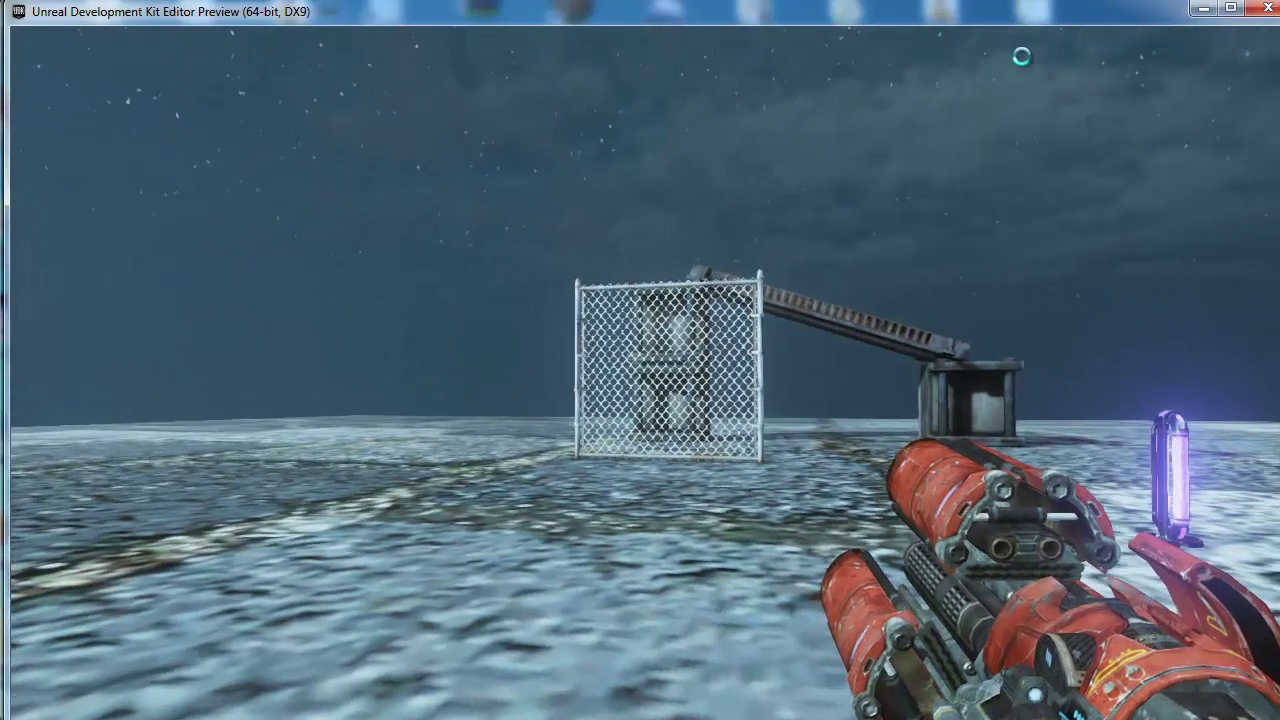
- Play-test the level by firing at the crates behind the fence and at the glowing lamp, and end the preview
left_click(1020, 56)
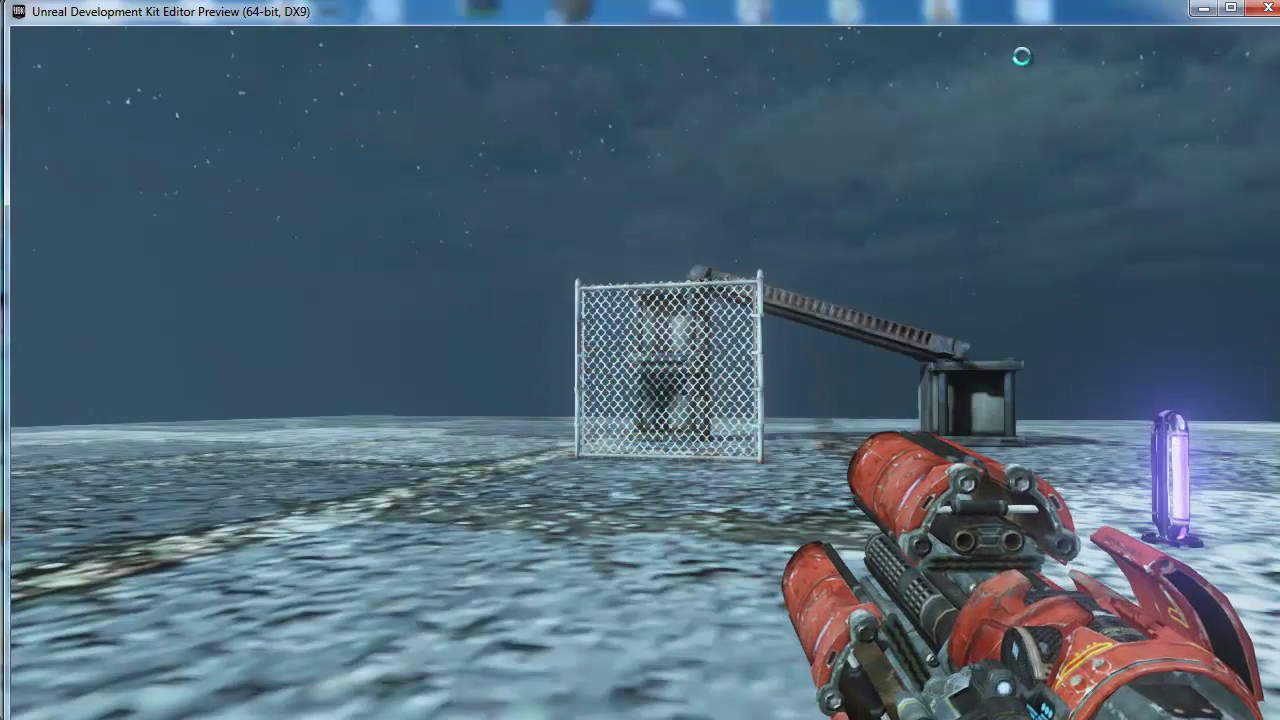
left_click(1020, 56)
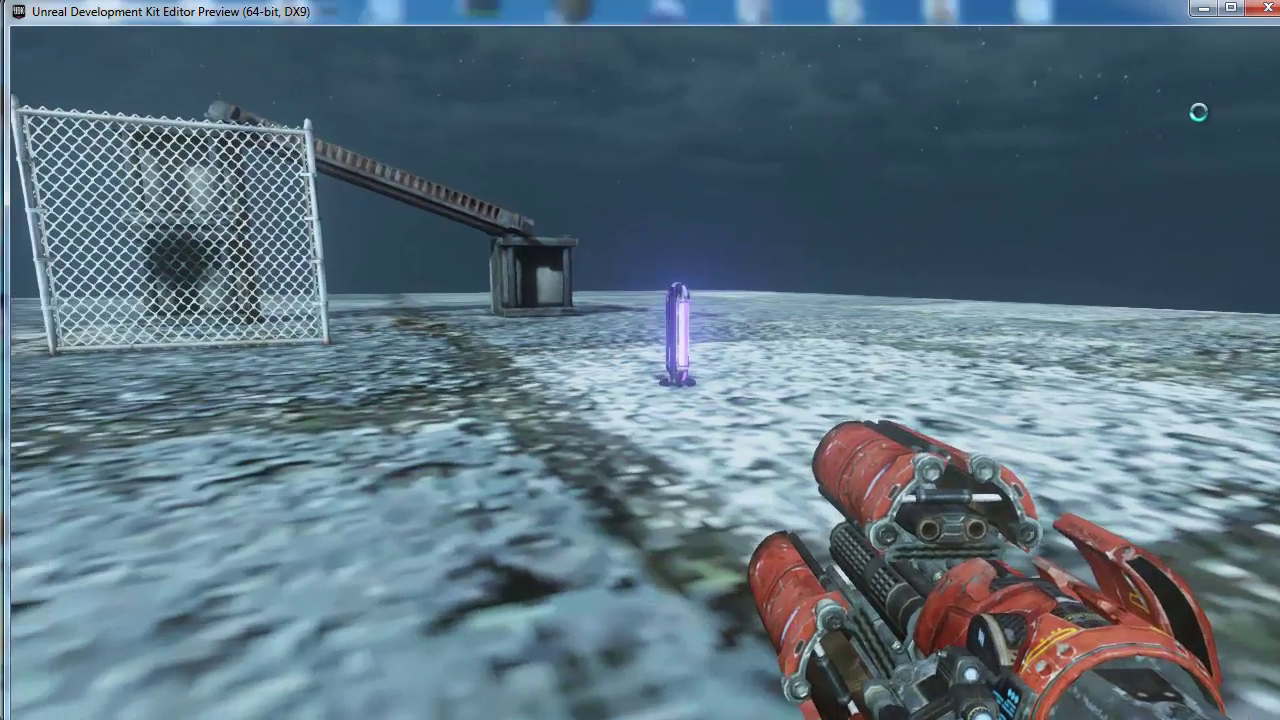
left_click(1198, 112)
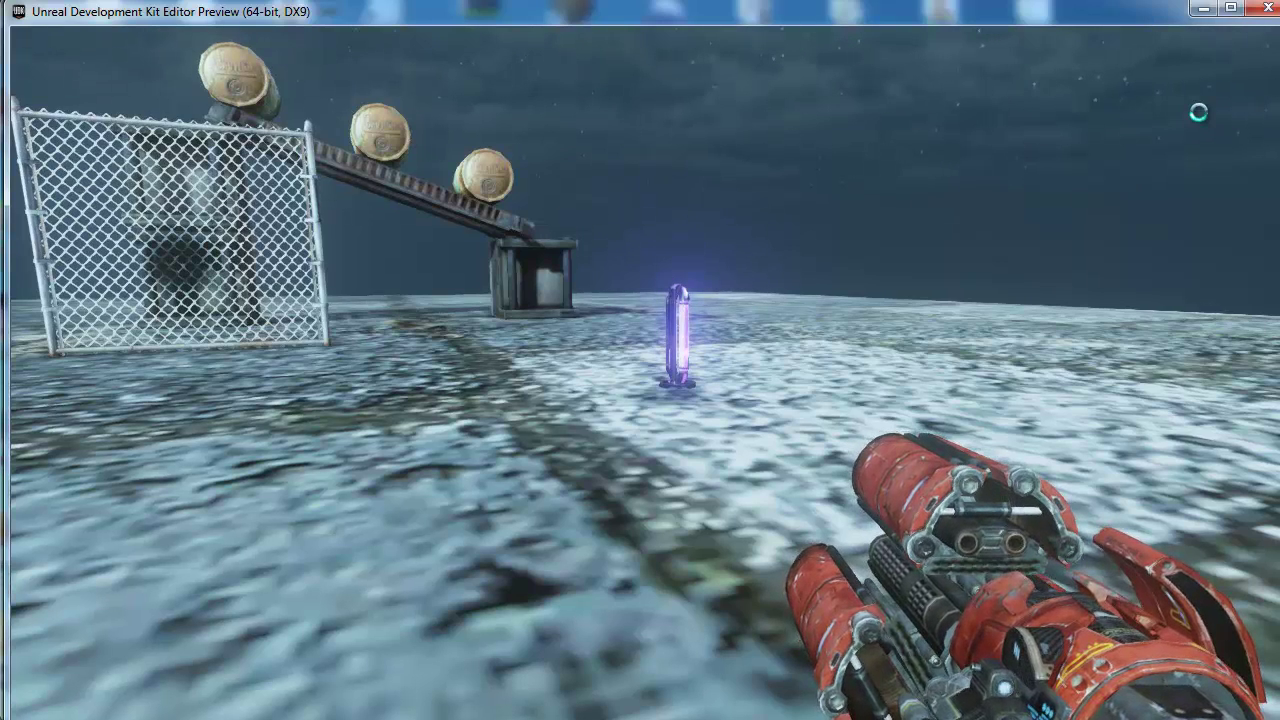
left_click(1198, 112)
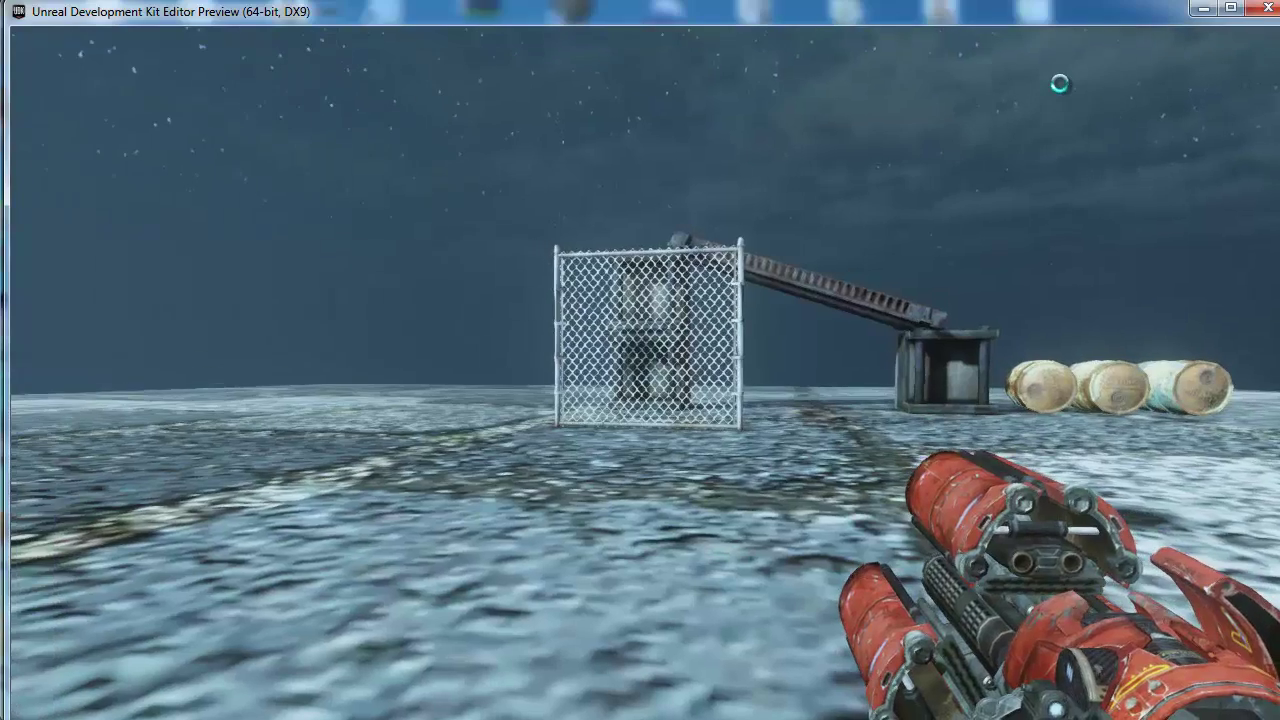
left_click(1059, 80)
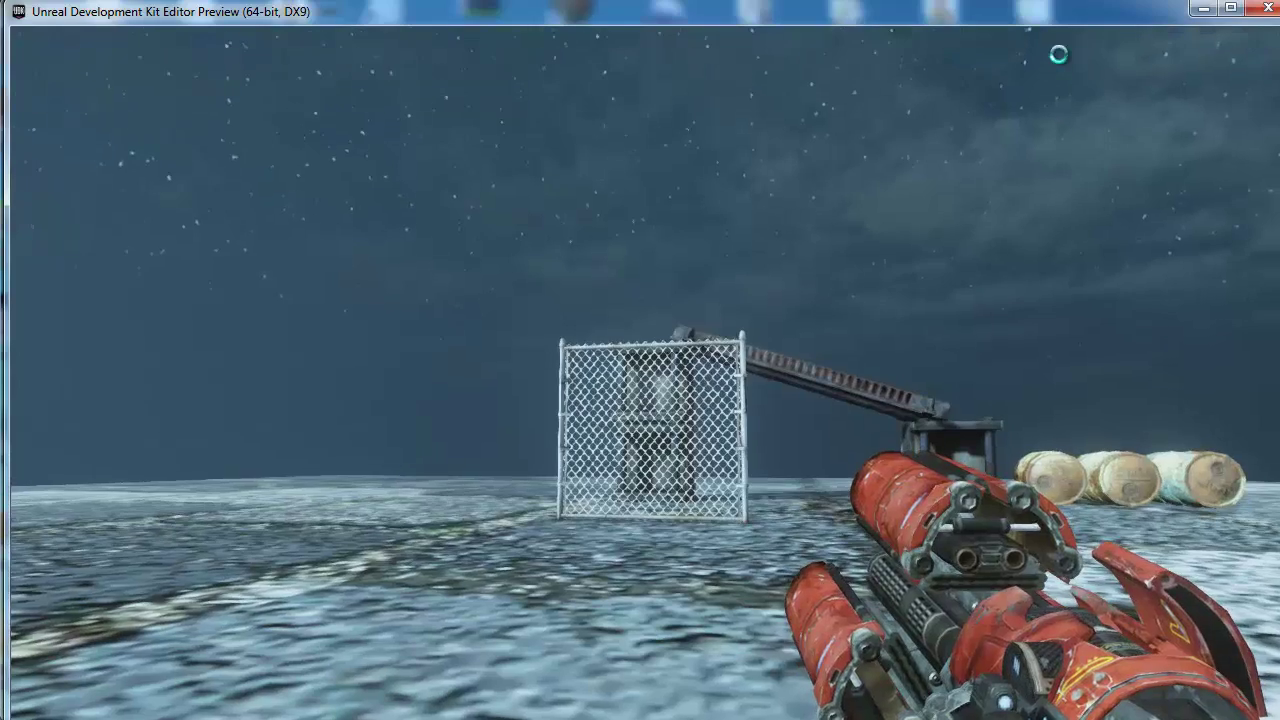
left_click(1059, 57)
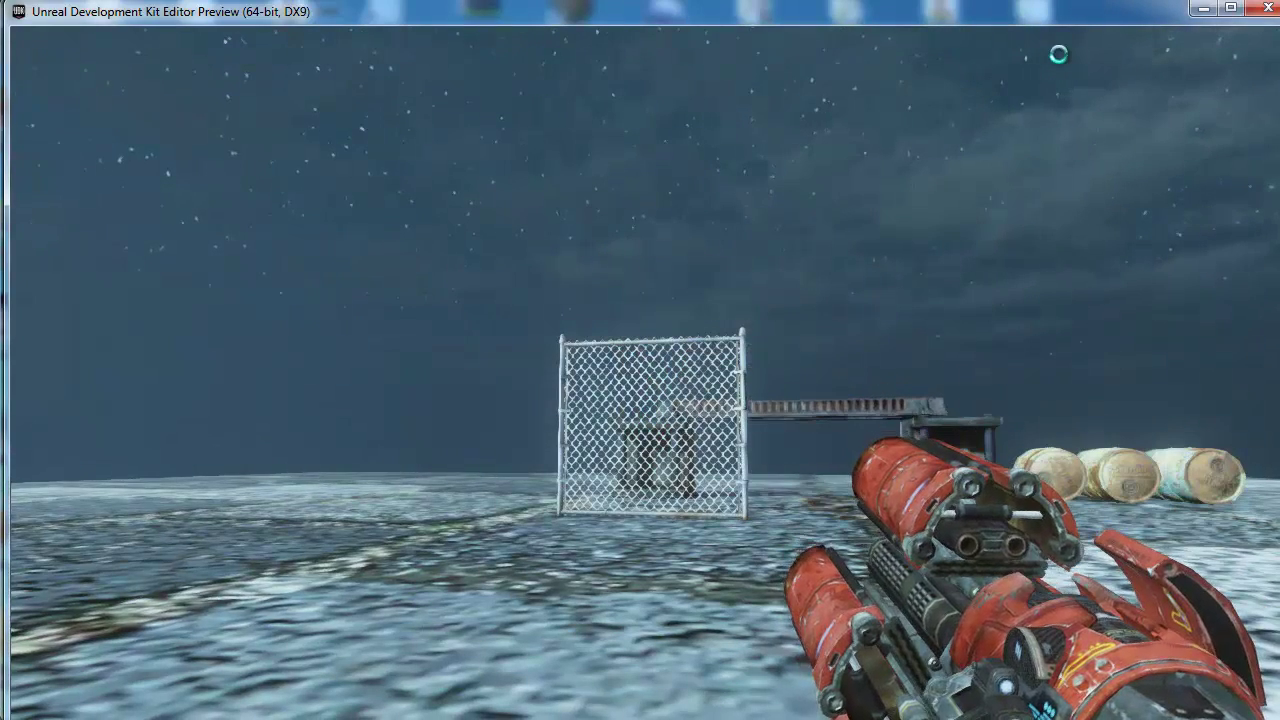
key("Escape")
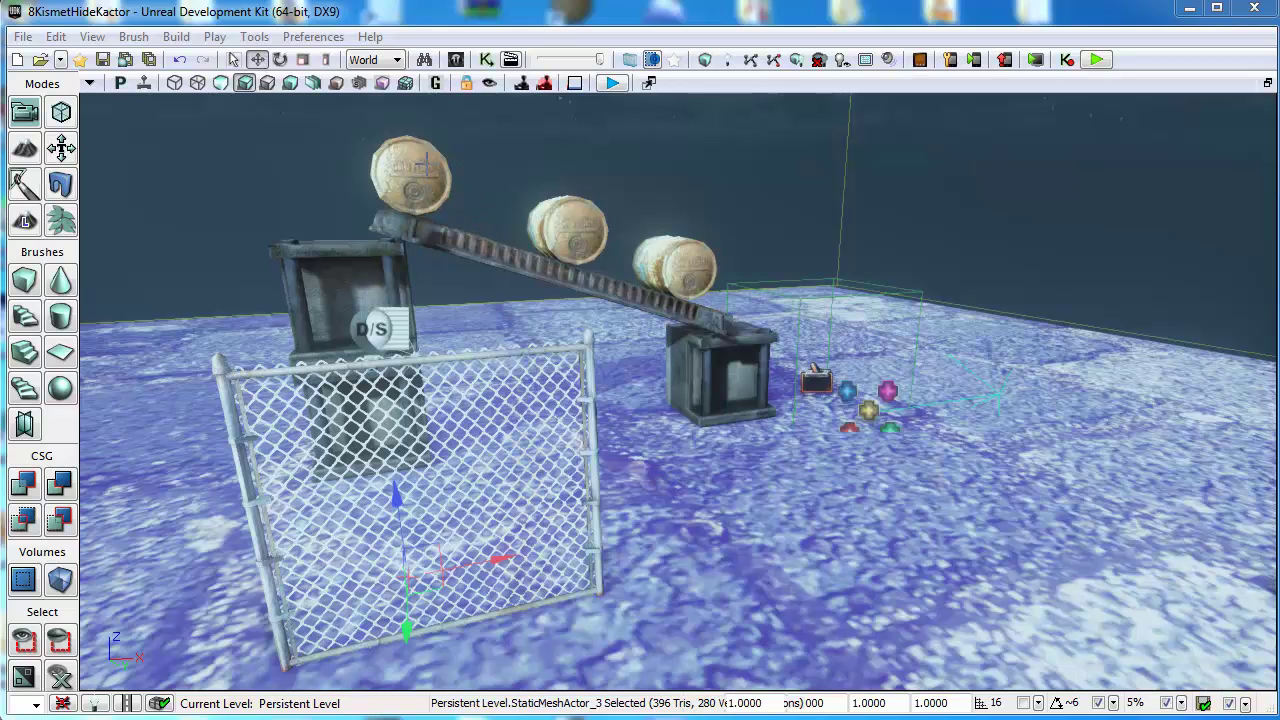
- Locate the source mesh of the topmost barrel in the content packages
left_click(427, 165)
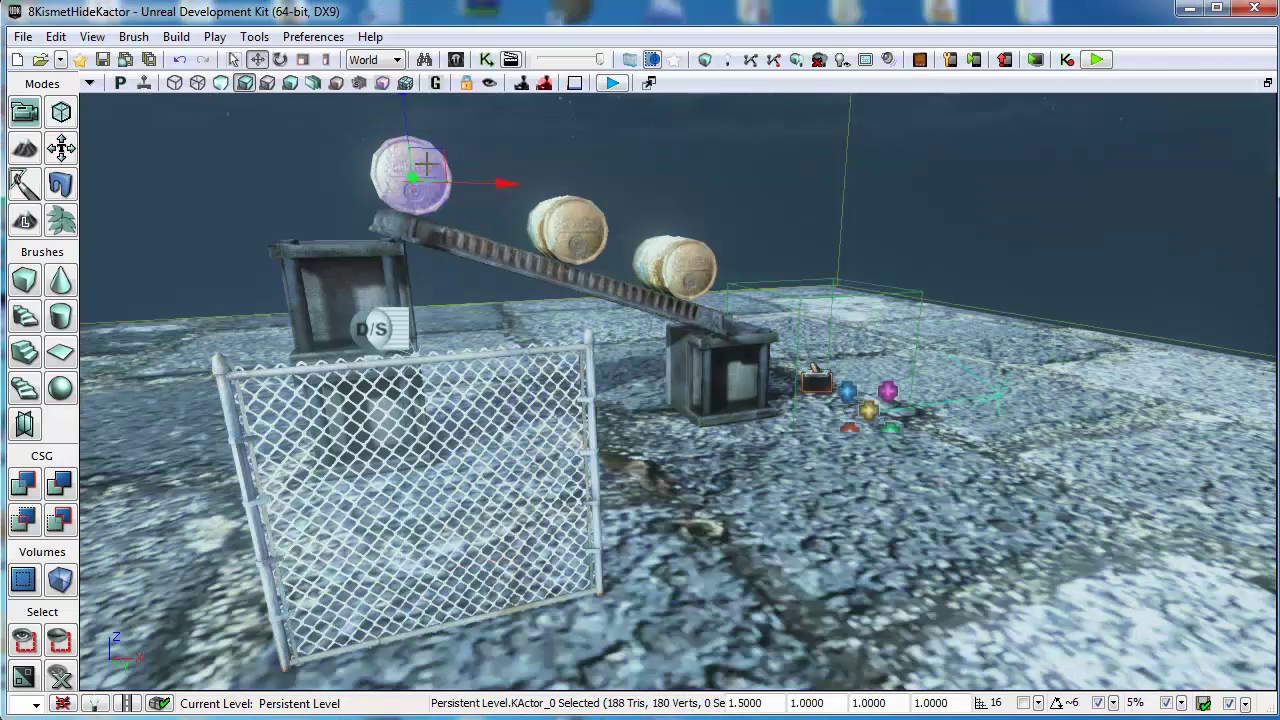
right_click(427, 165)
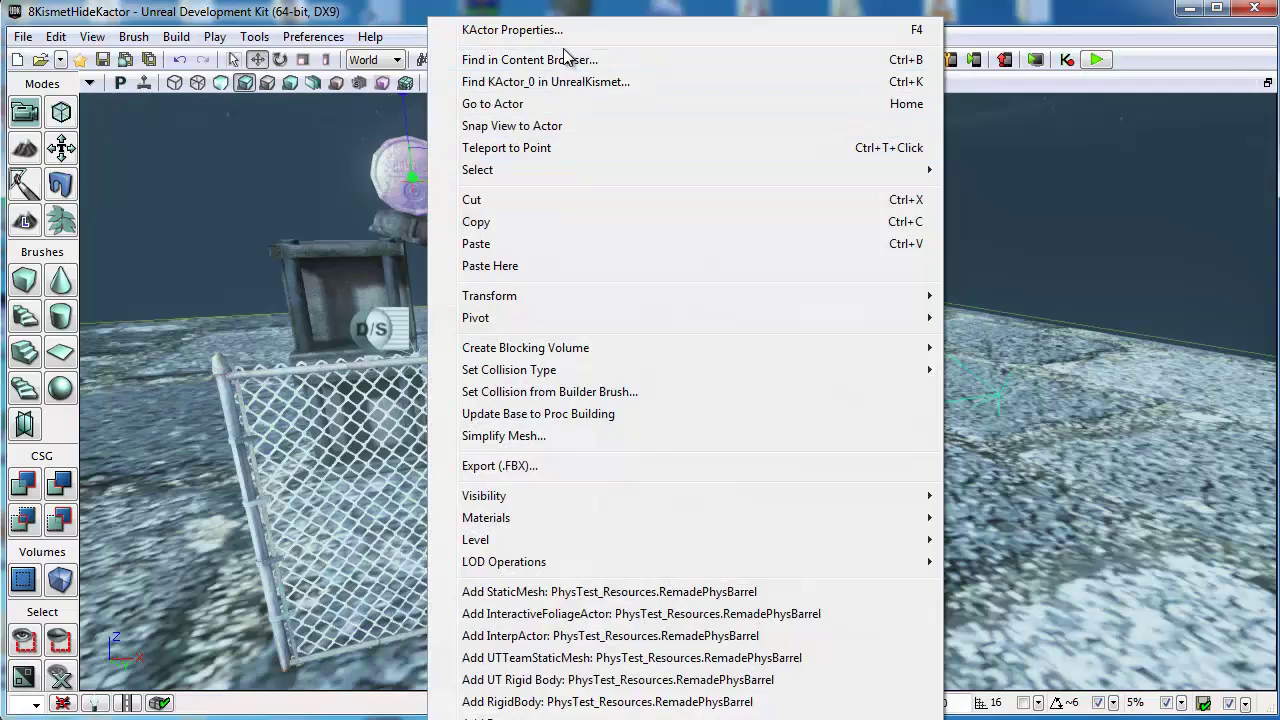
left_click(640, 58)
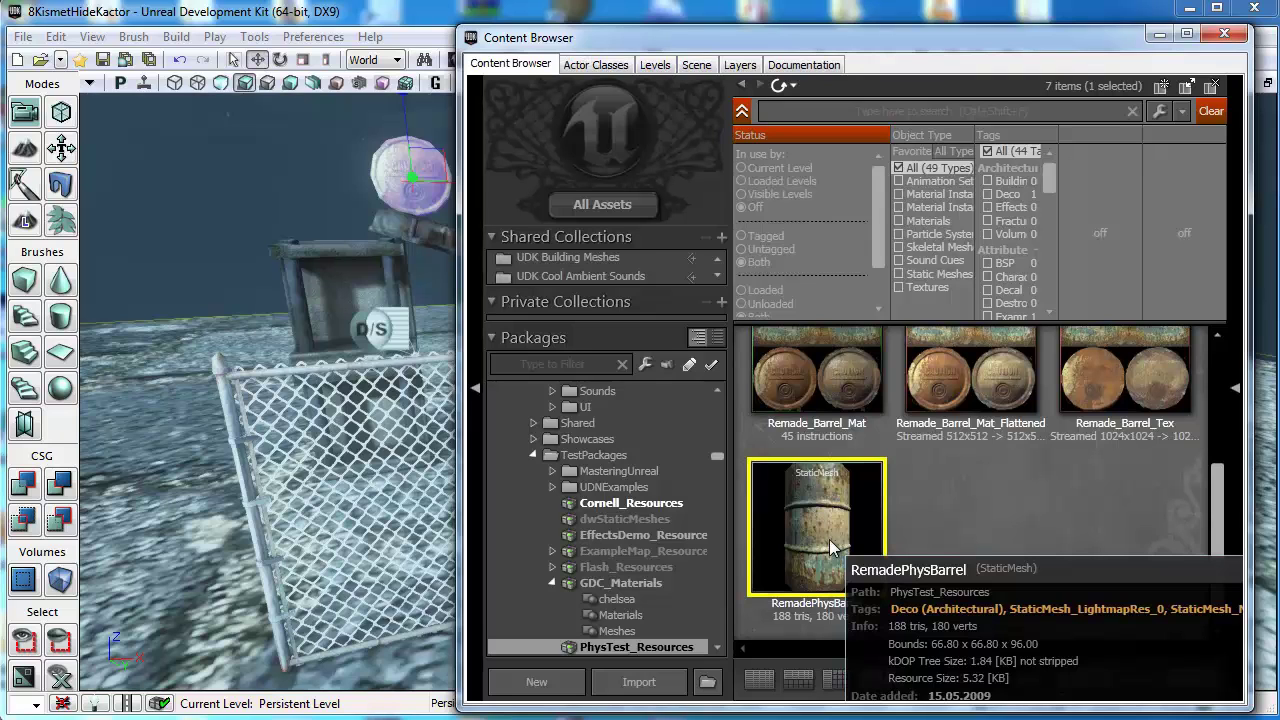
left_click(1228, 38)
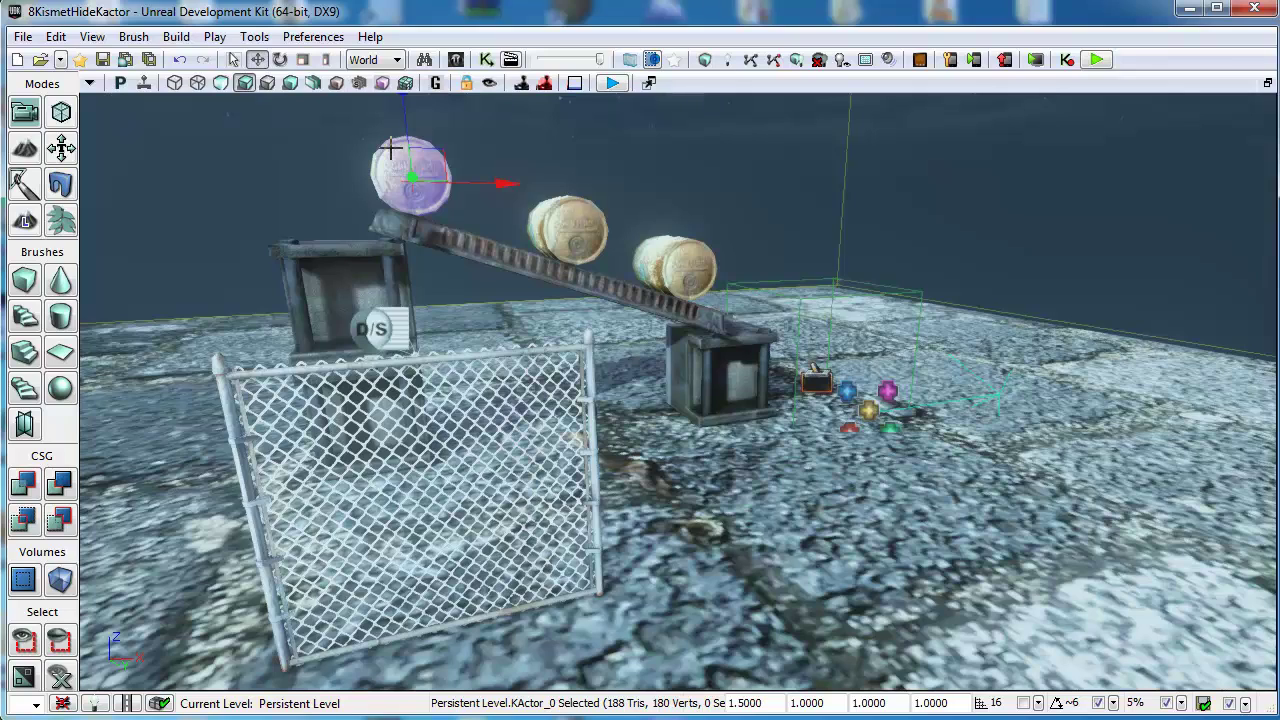
- Locate the source mesh of the sloping ramp in the content packages
left_click(498, 256)
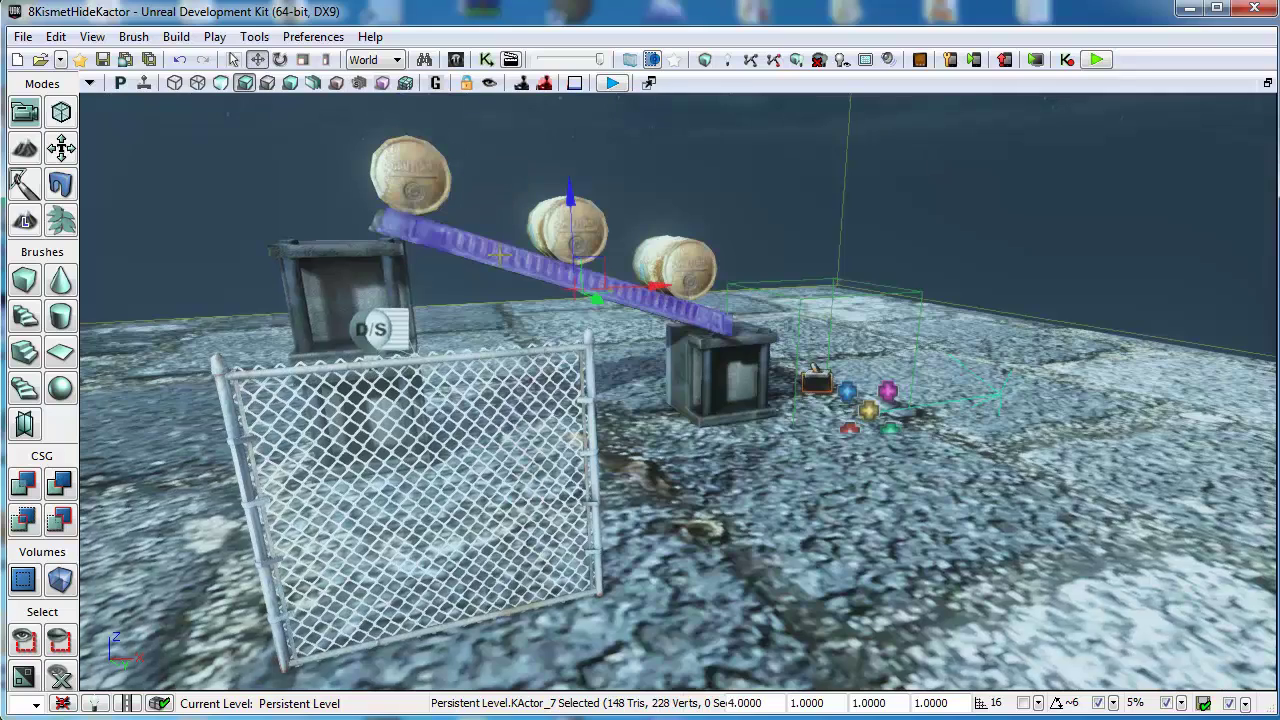
right_click(500, 256)
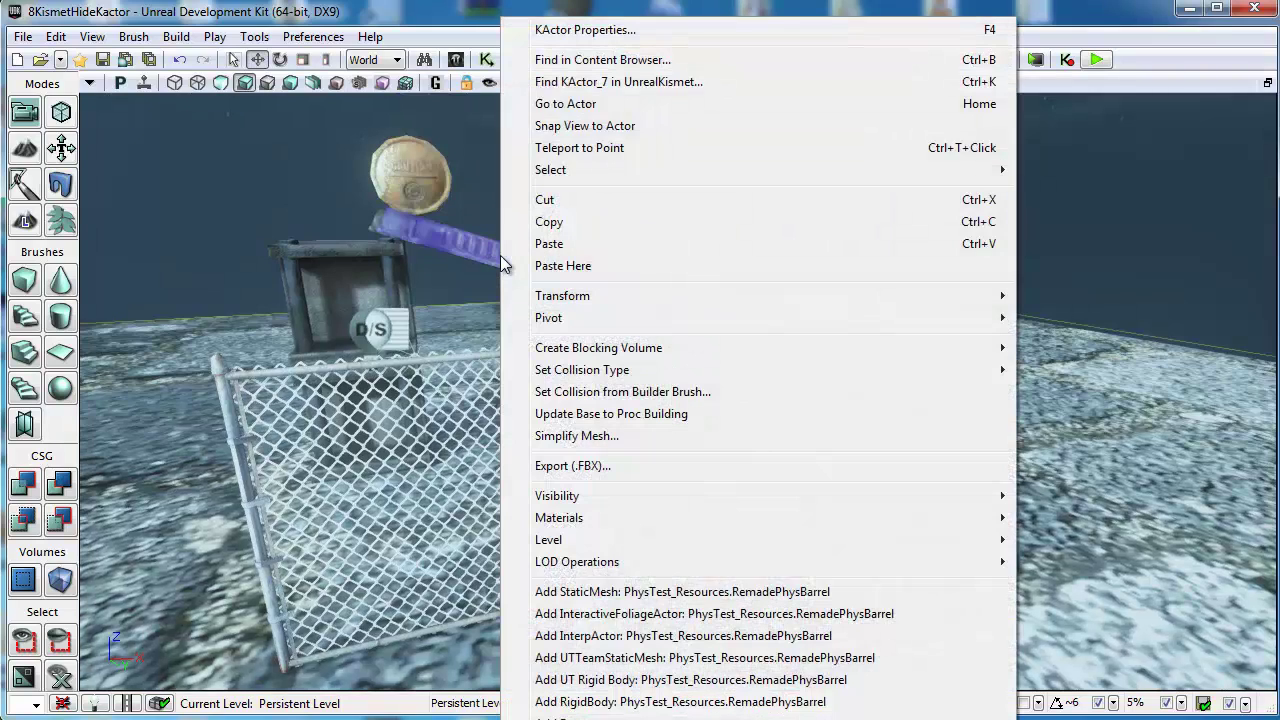
left_click(642, 64)
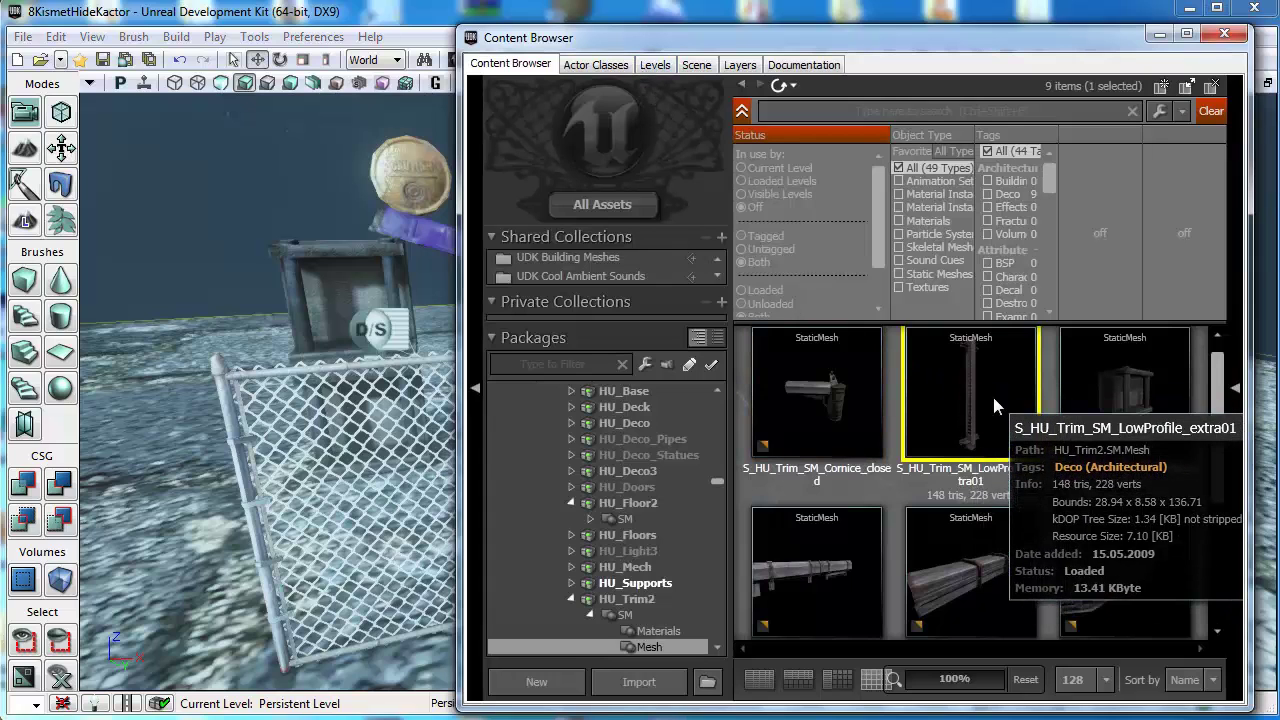
left_click(1224, 33)
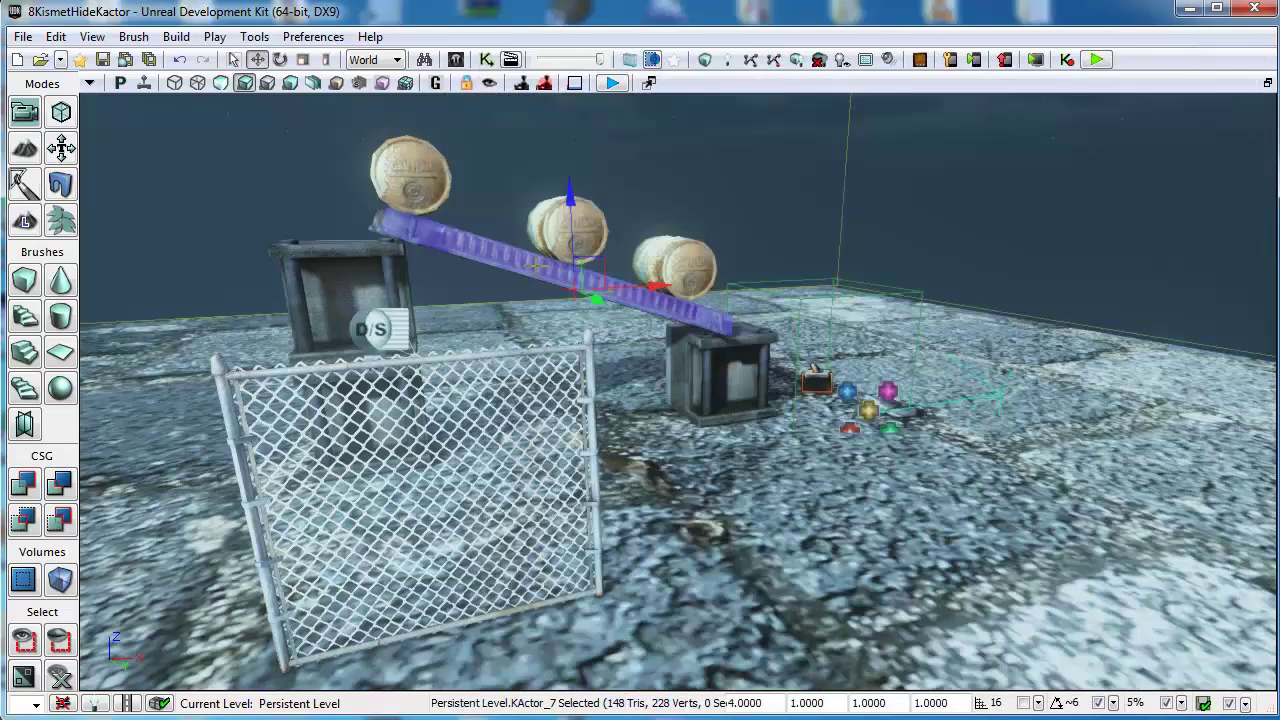
- Locate the source mesh of the crate supporting the ramp's lower end in the content packages
left_click(719, 366)
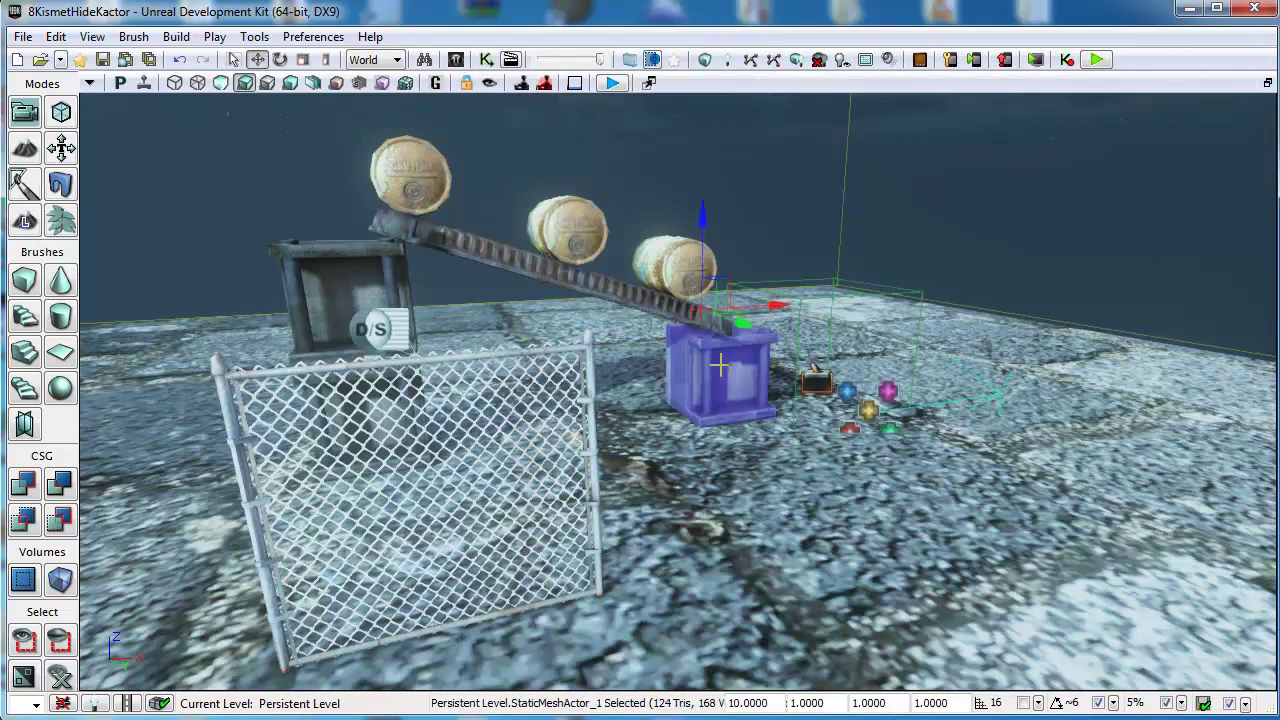
right_click(721, 365)
left_click(841, 83)
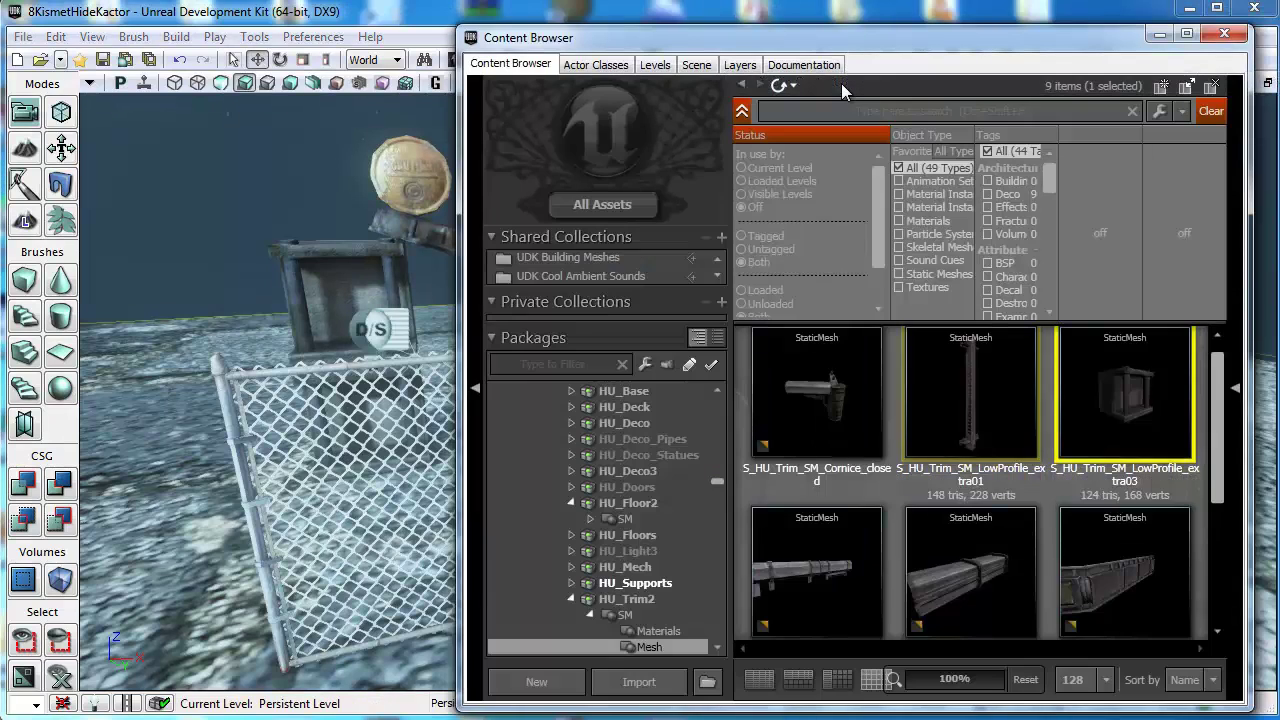
mouse_move(1161, 385)
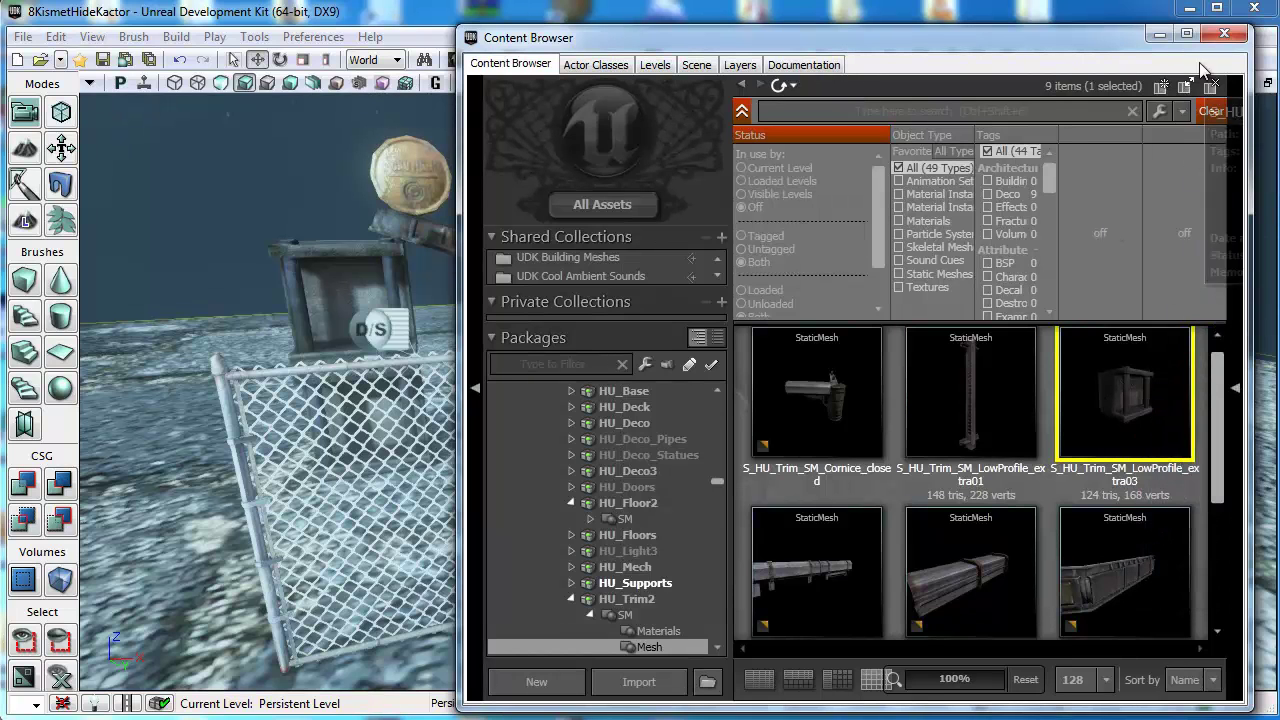
left_click(1224, 34)
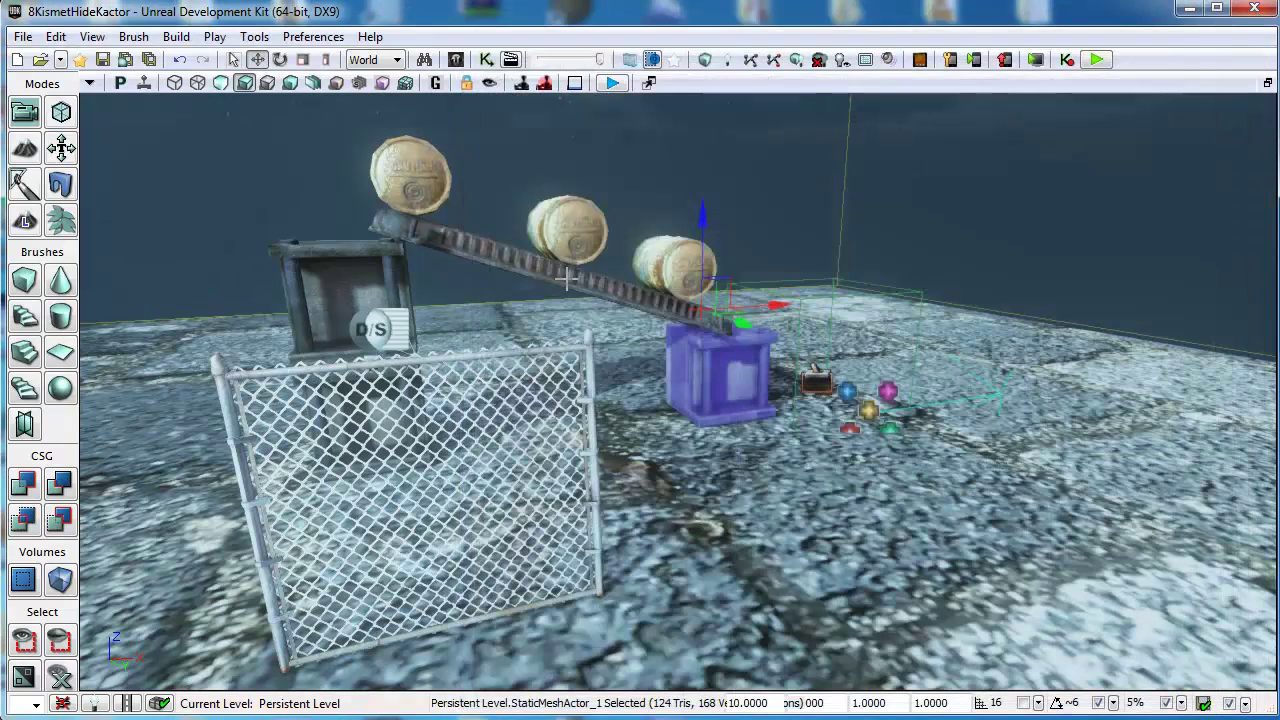
- Review the actor properties of the crate supporting the ramp's upper end
double_click(330, 281)
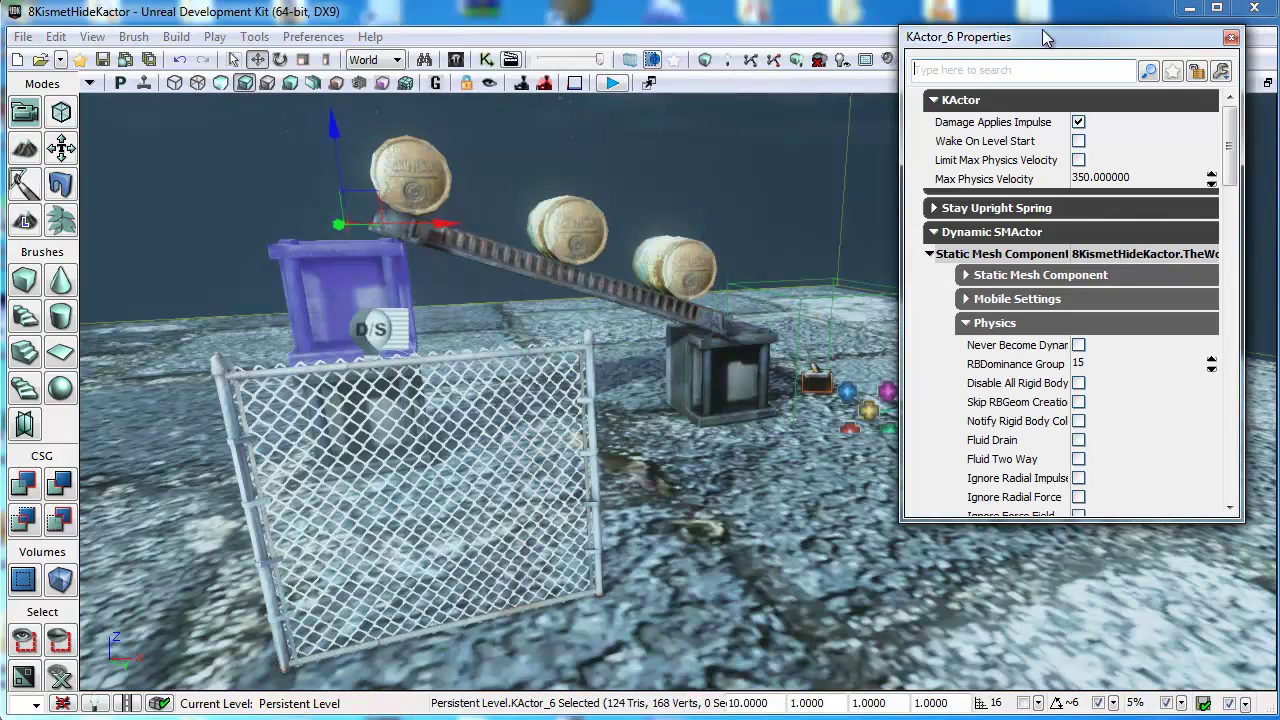
left_click(1231, 37)
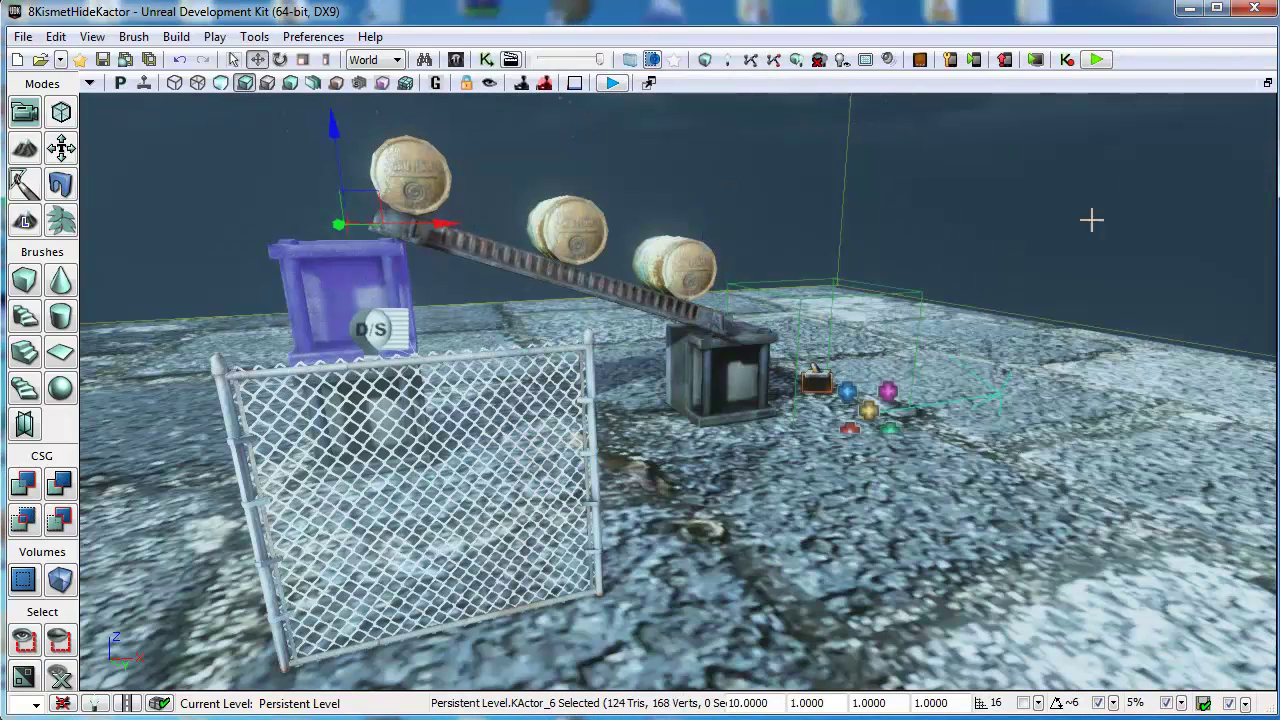
- Locate the source mesh of the chain-link fence in the content packages
left_click(467, 356)
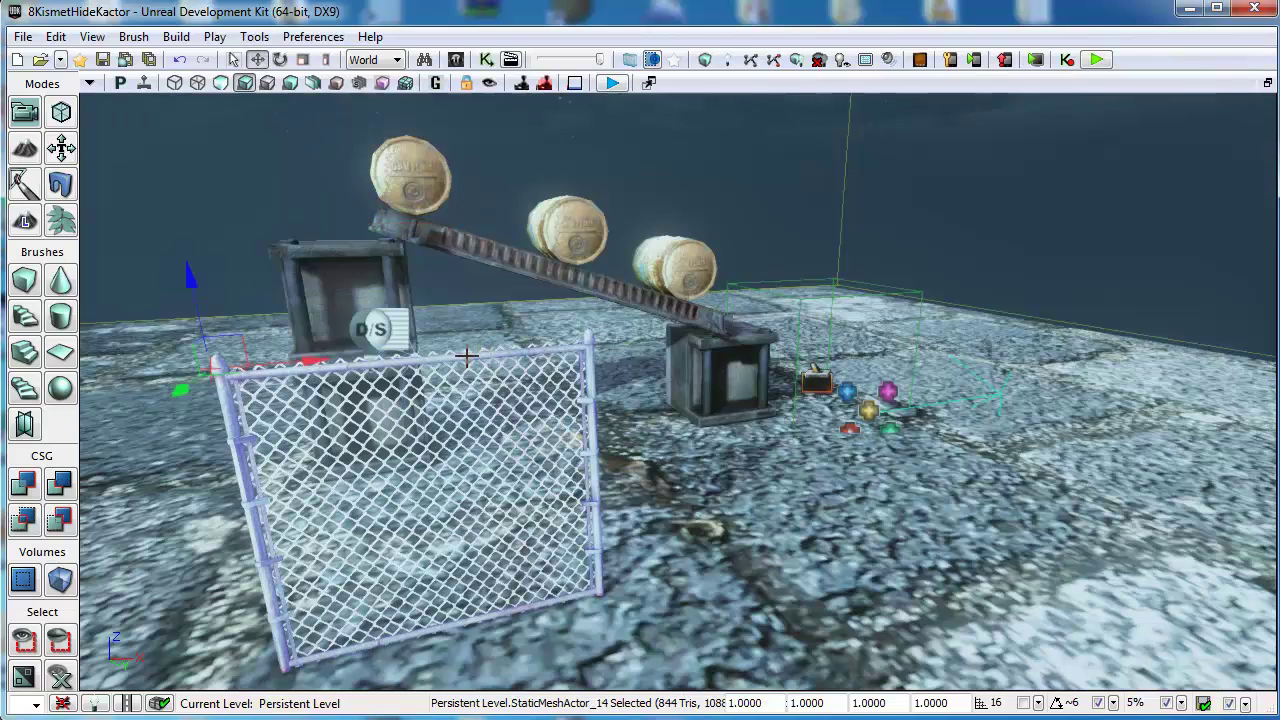
right_click(467, 356)
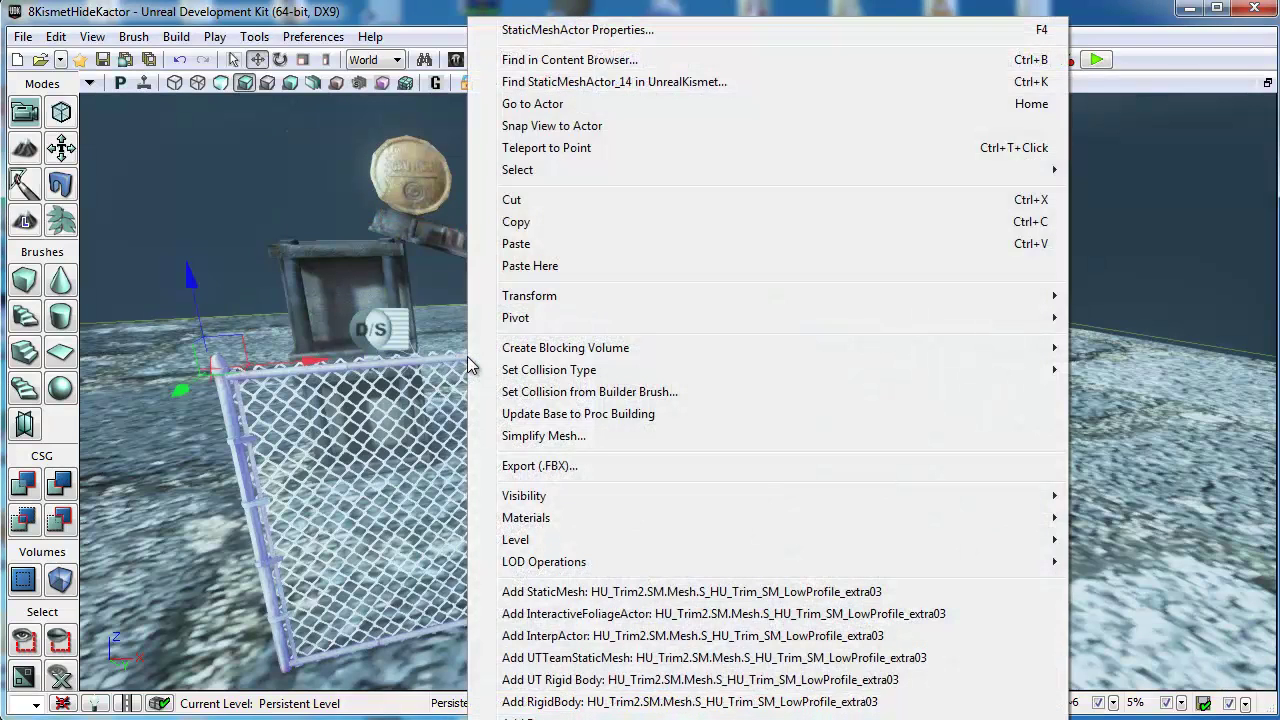
left_click(625, 58)
mouse_move(820, 380)
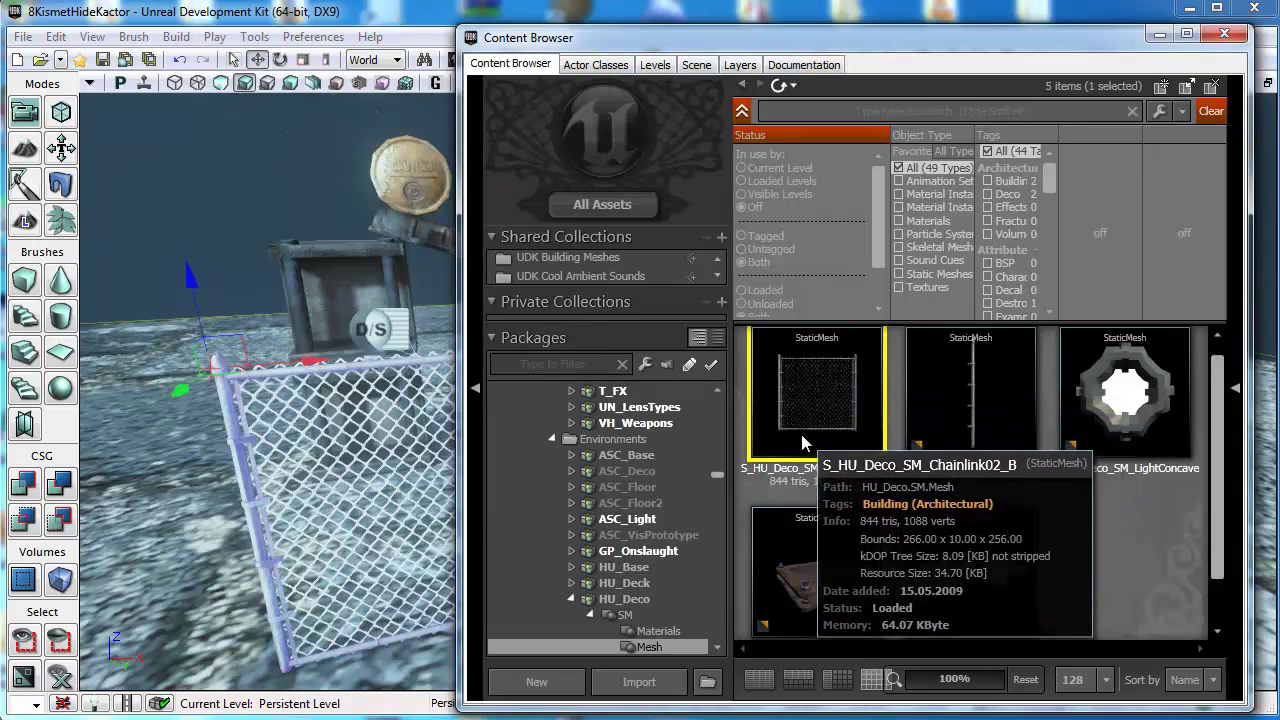
left_click(1224, 34)
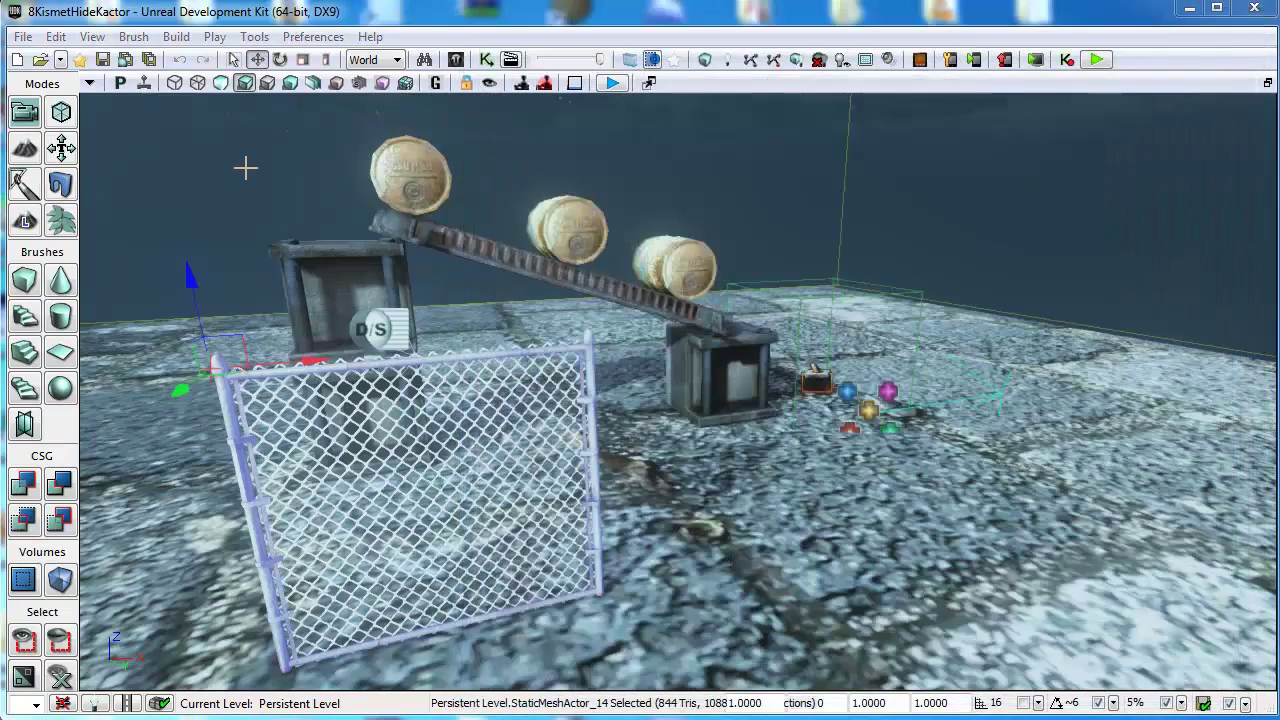
- Check the Game Type For PIE setting in the level's world properties
left_click(92, 37)
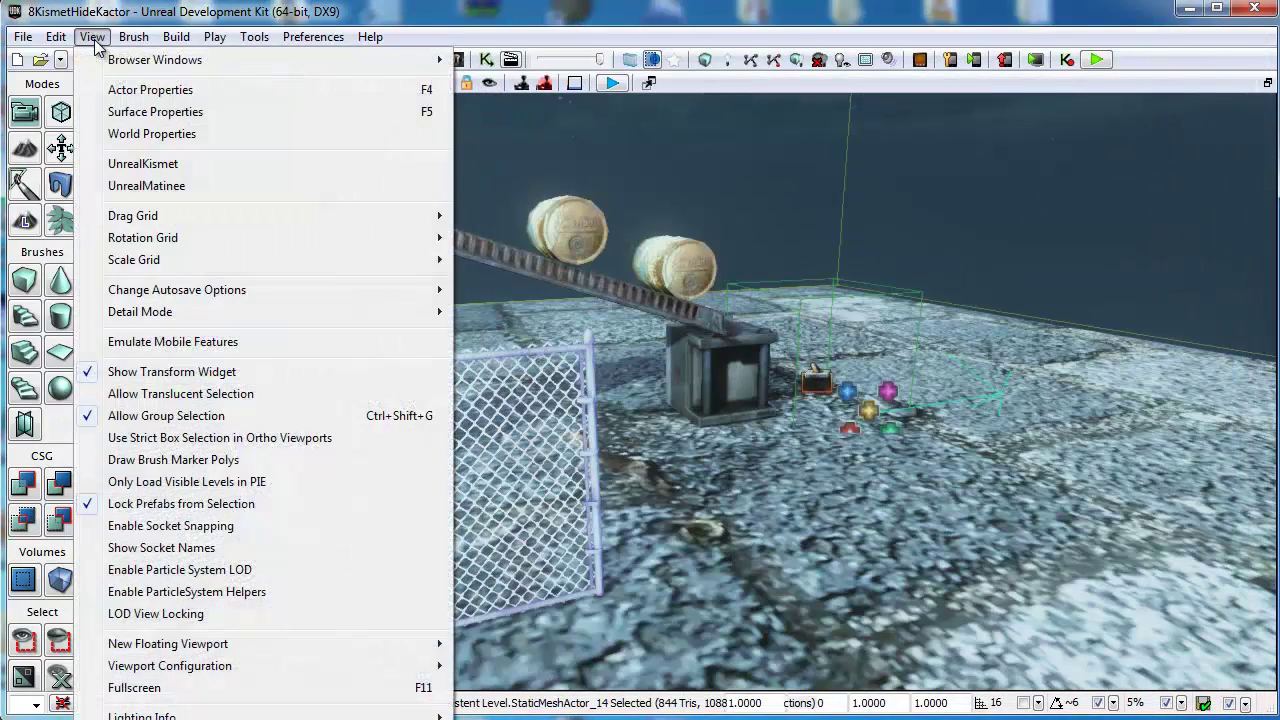
left_click(113, 134)
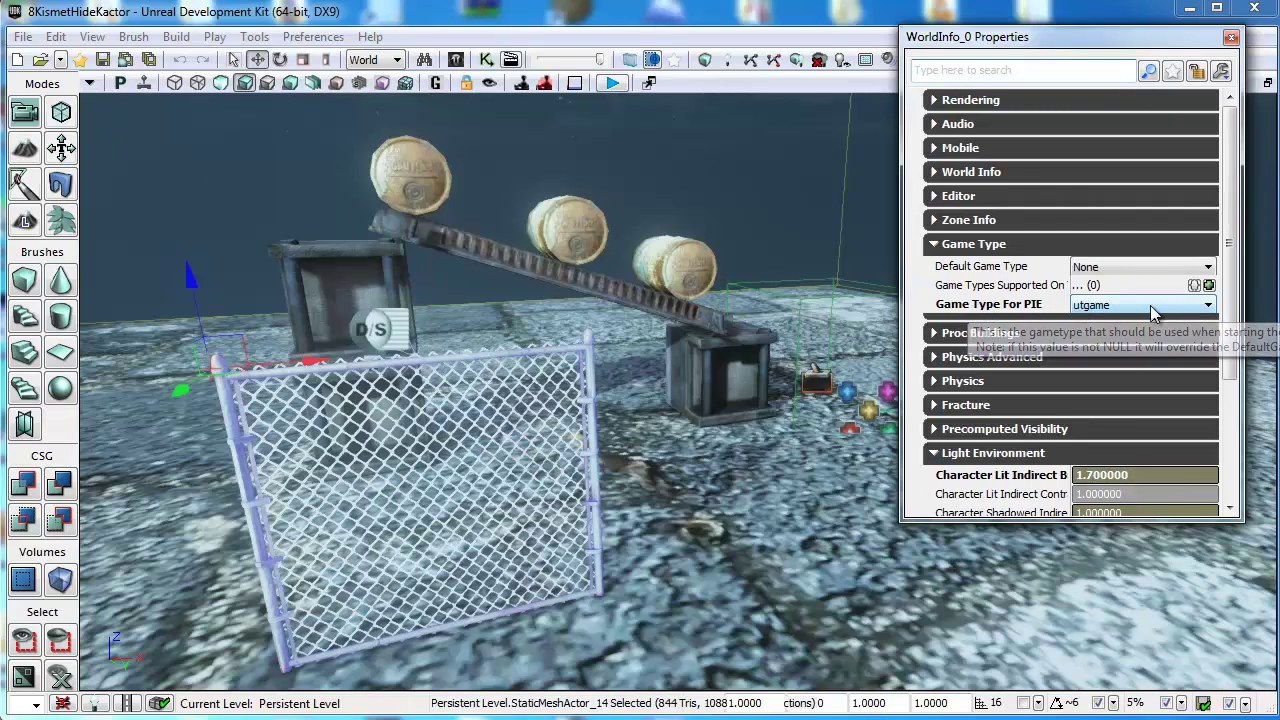
left_click(1231, 37)
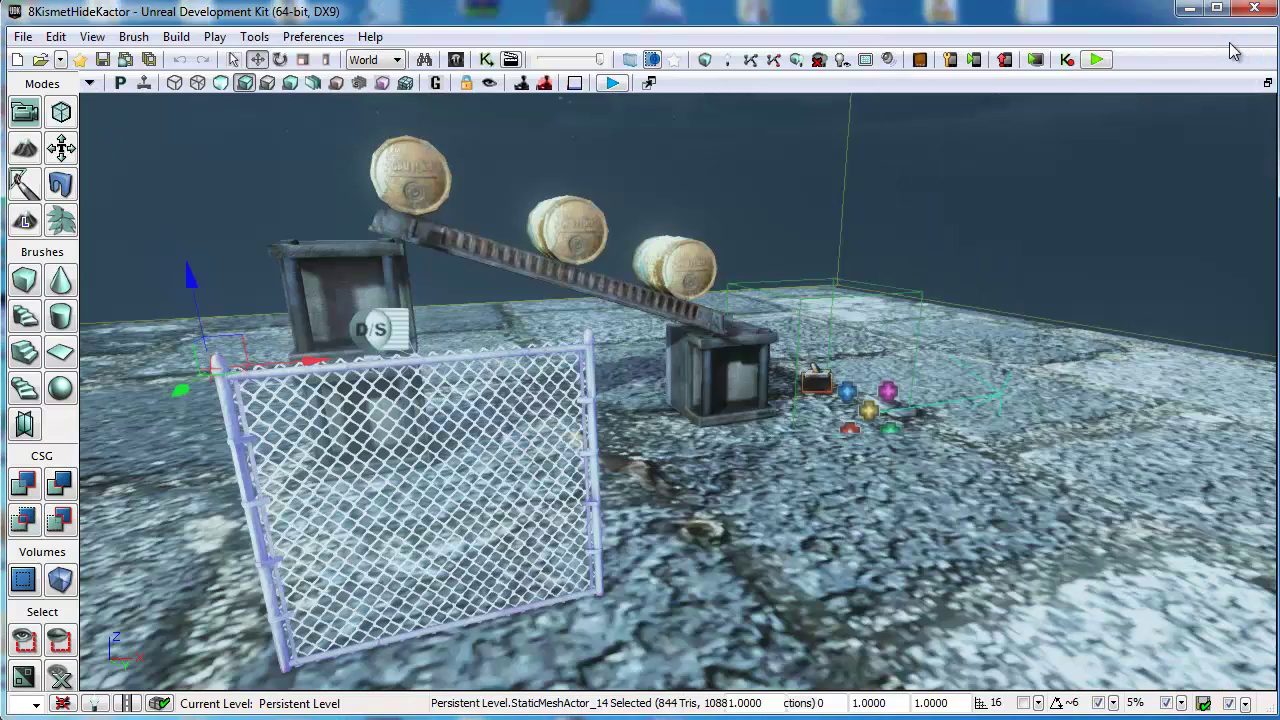
- Examine the contents of the PlayerSpawned subsequence in the level's Kismet and return to the main sequence
left_click(487, 59)
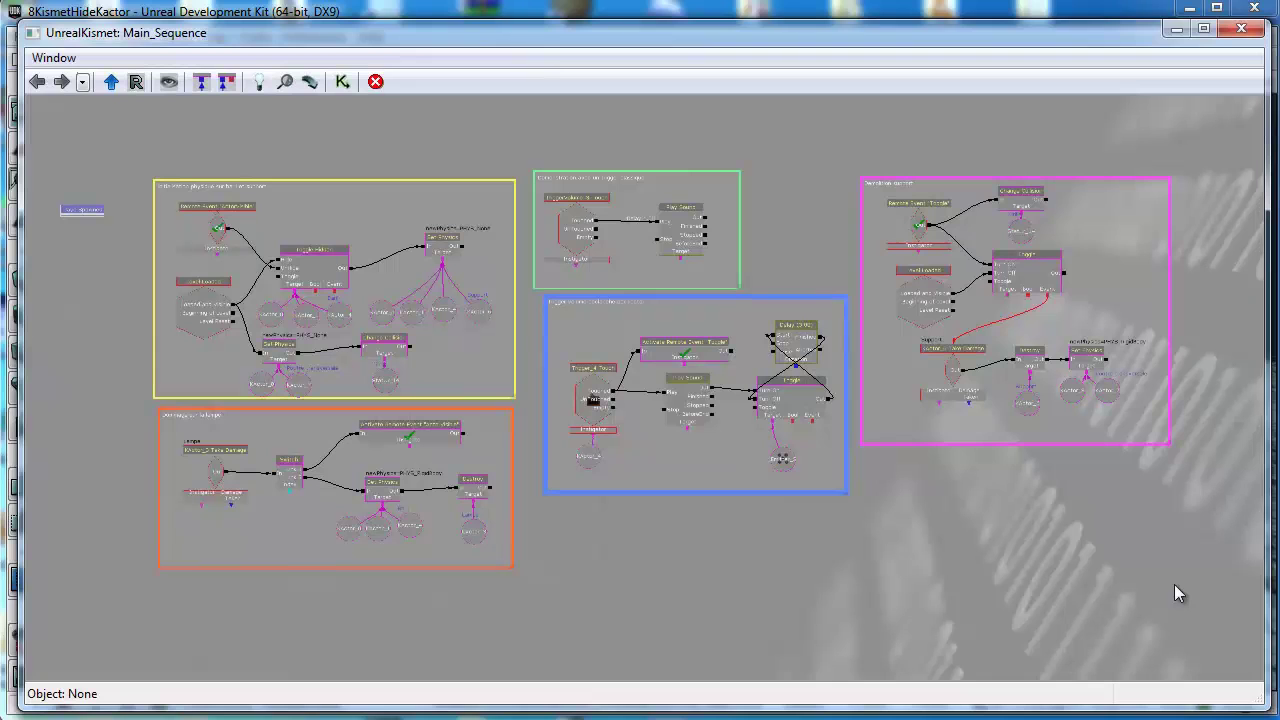
left_click_drag(305, 149, 854, 174)
scroll(660, 217, "up", 5)
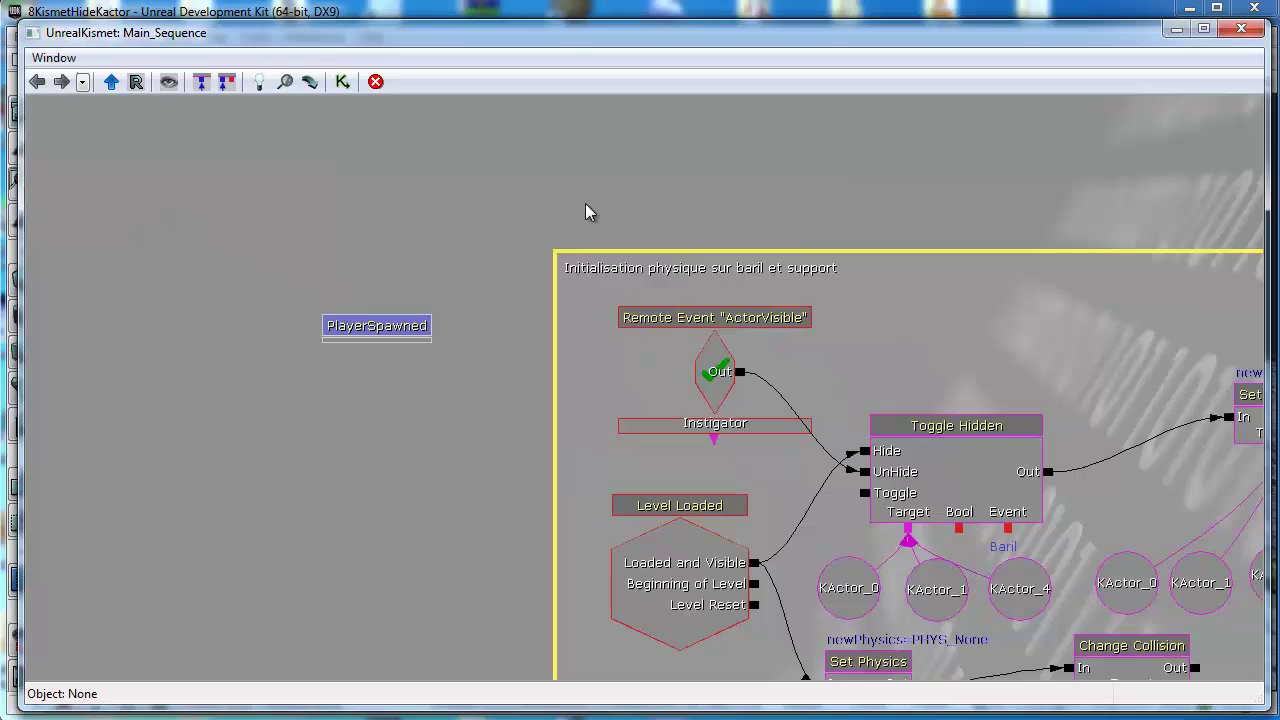
double_click(390, 338)
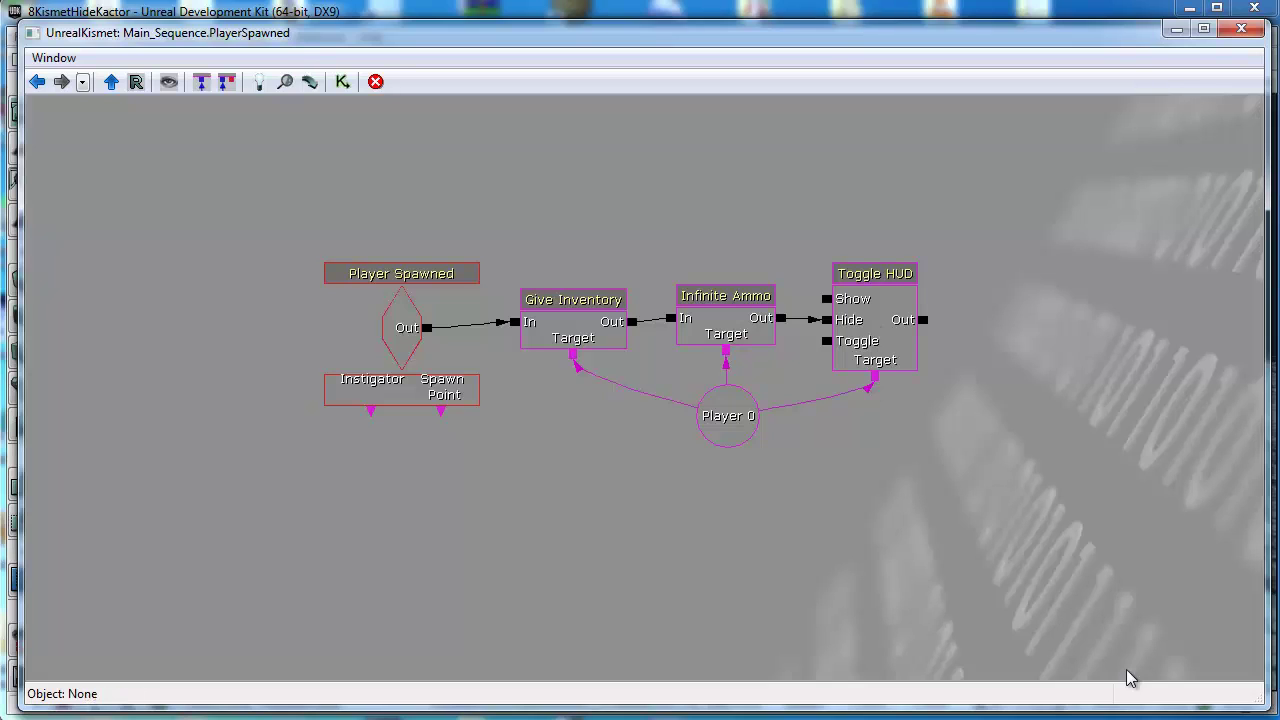
left_click(111, 83)
- Look up the PlayerSpawned sequence in the MySequence package and check the options of the PlayerSpawned node in Kismet
left_click_drag(449, 305, 392, 285)
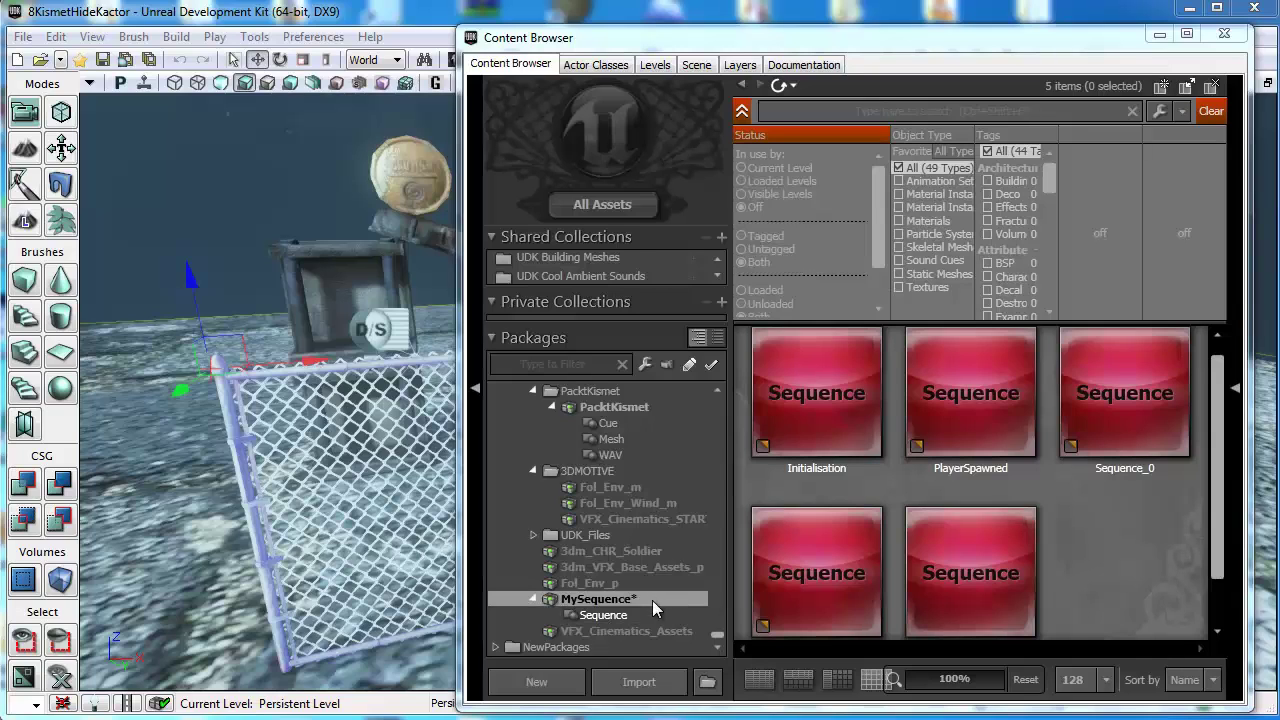
left_click(977, 371)
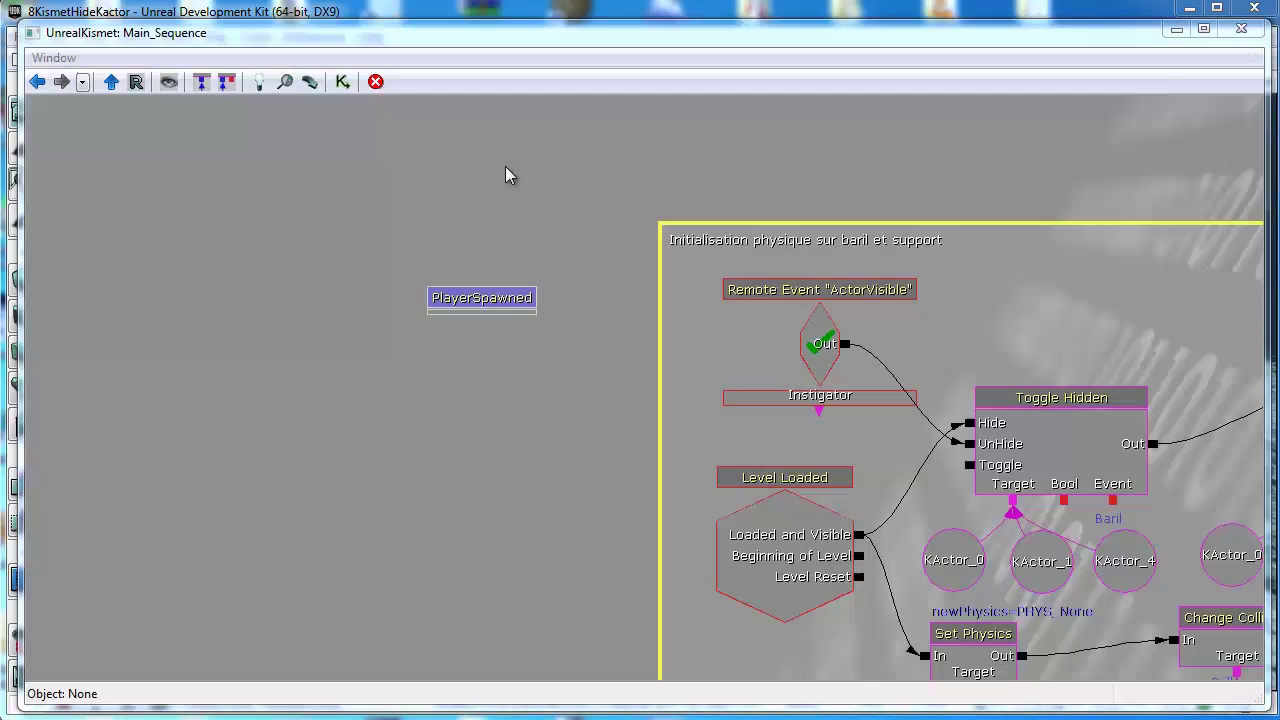
left_click(470, 300)
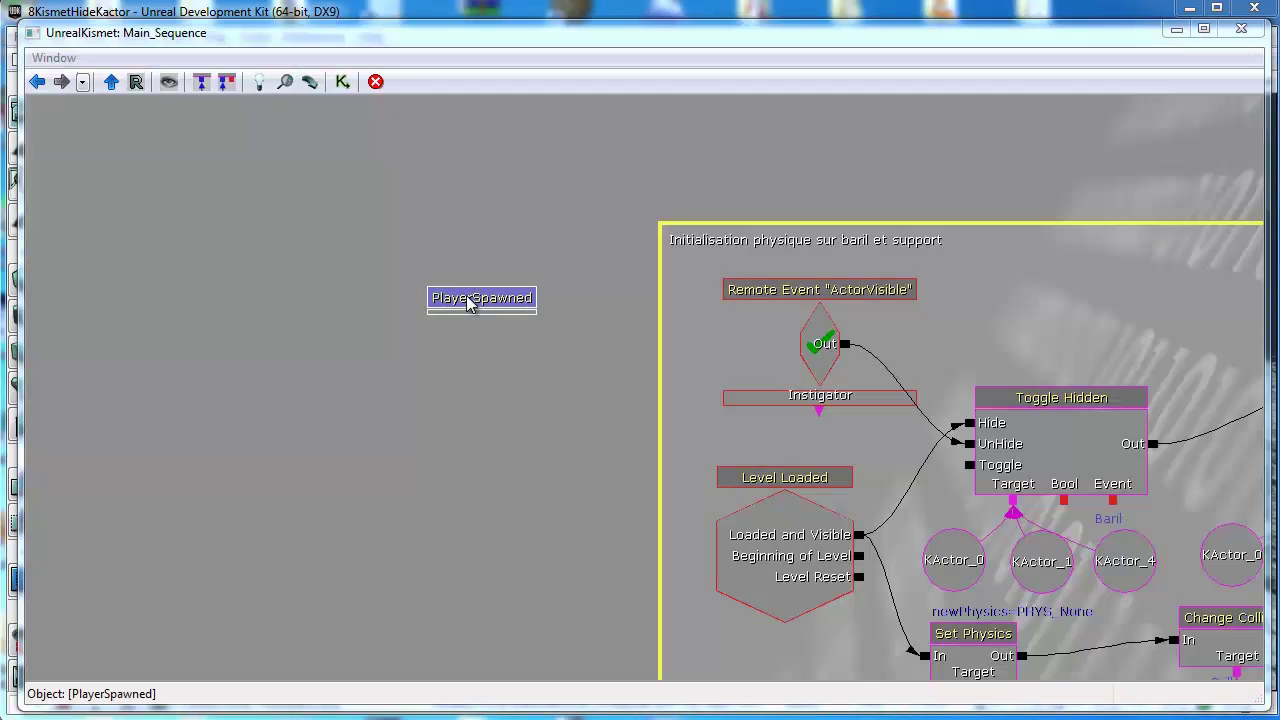
right_click(470, 302)
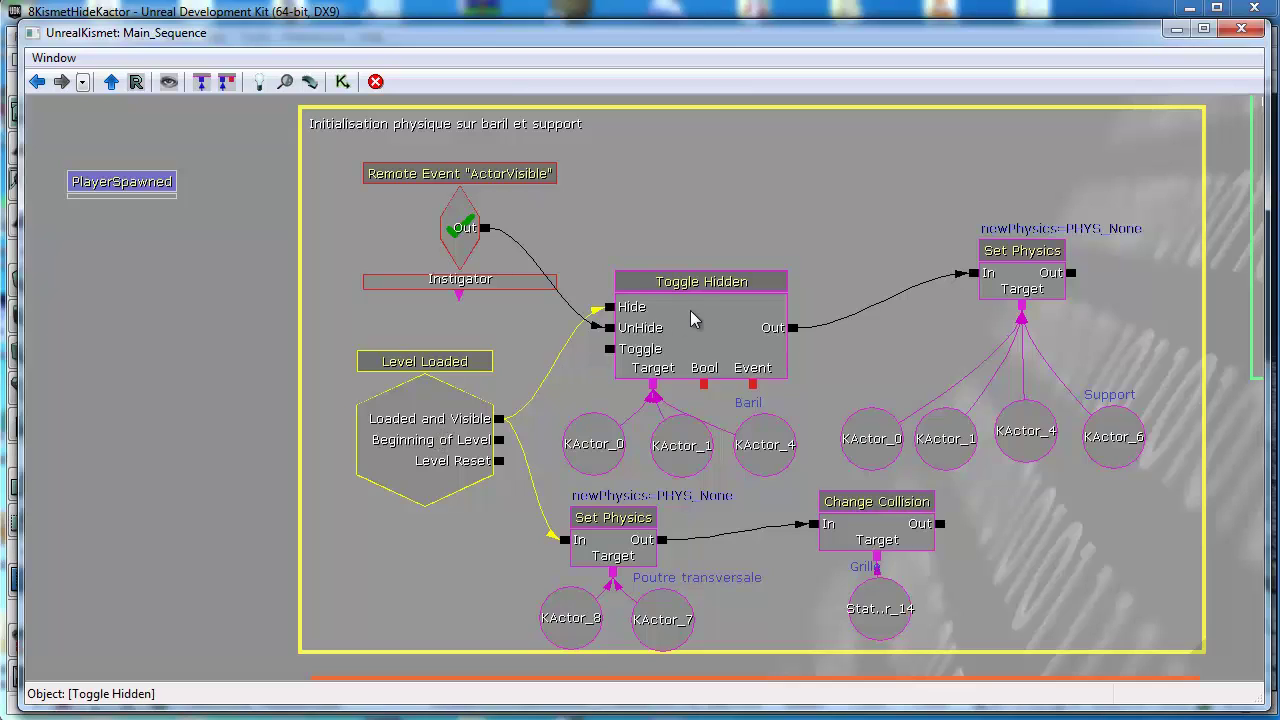
- Examine the Toggle Hidden action and the new Physics property of the Set Physics action it feeds
left_click_drag(695, 318, 638, 381)
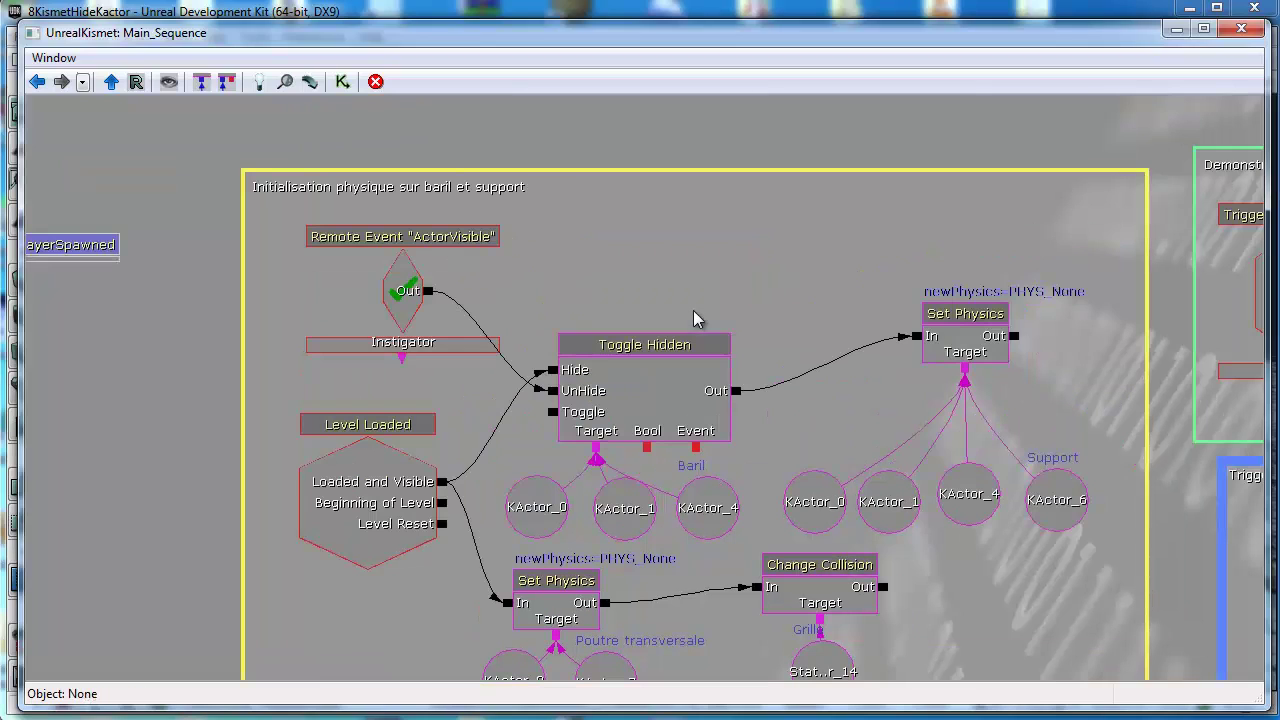
left_click(668, 407)
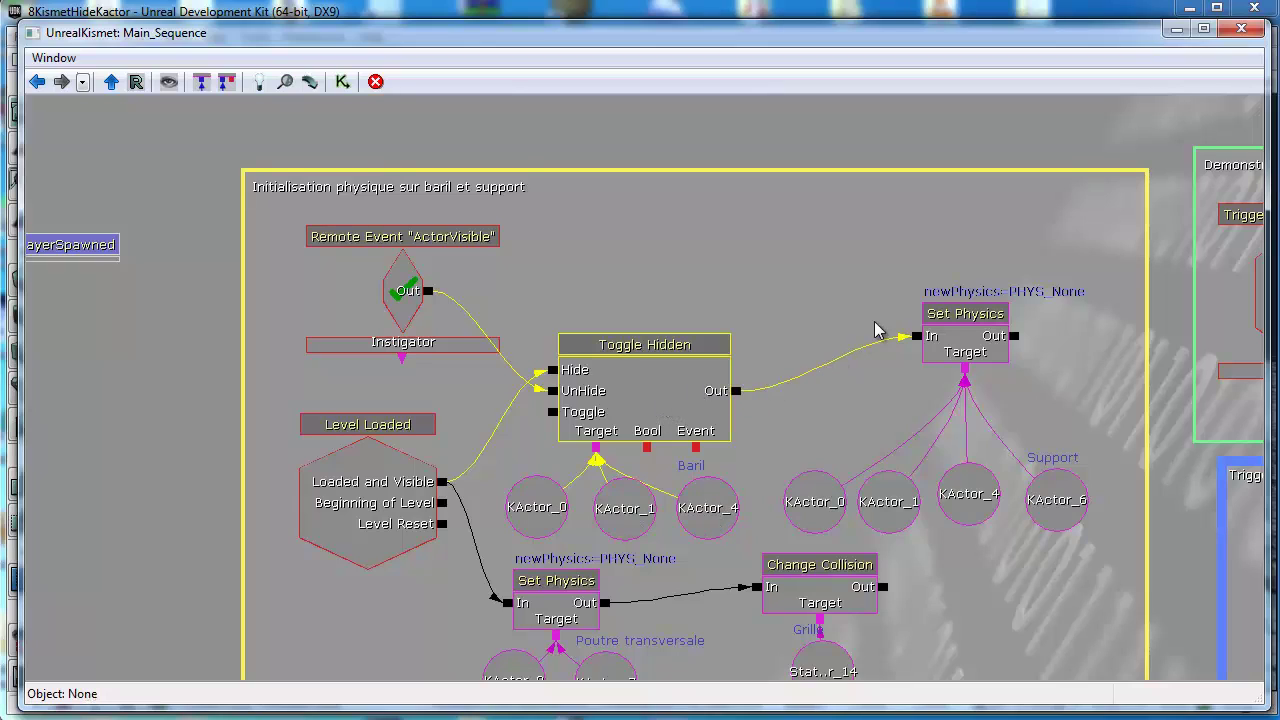
left_click(983, 342)
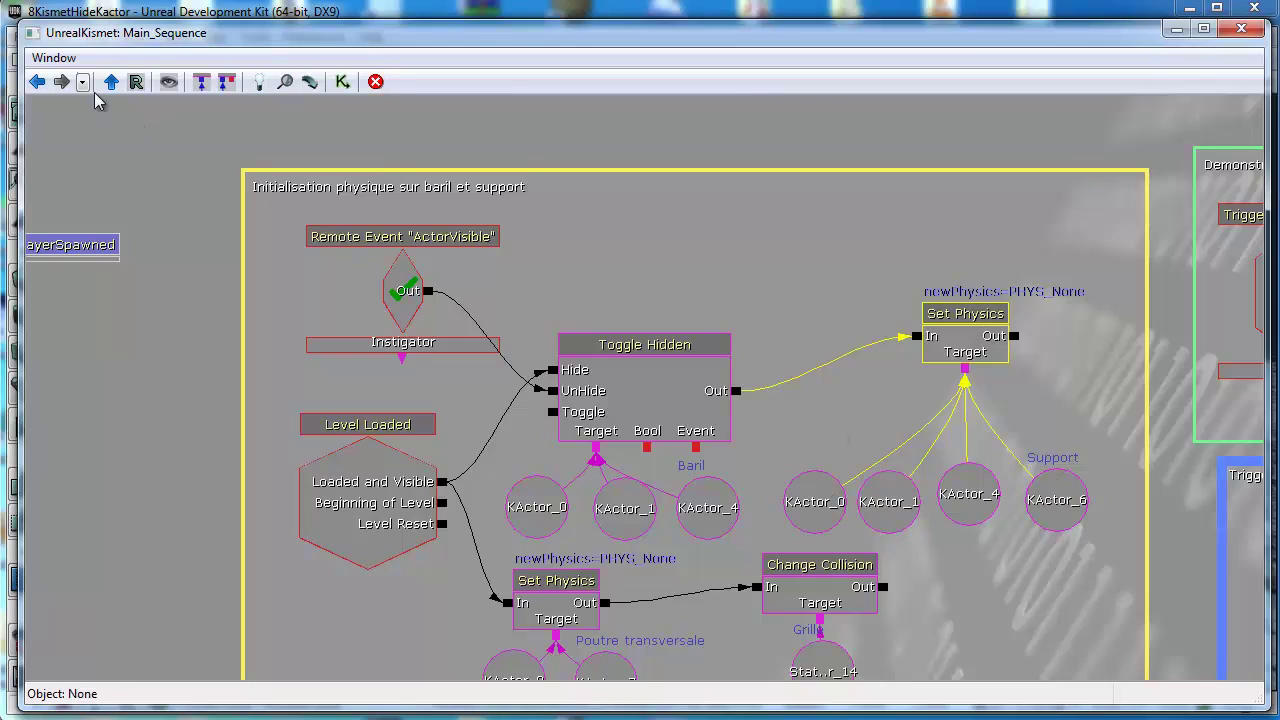
left_click(53, 57)
left_click(65, 82)
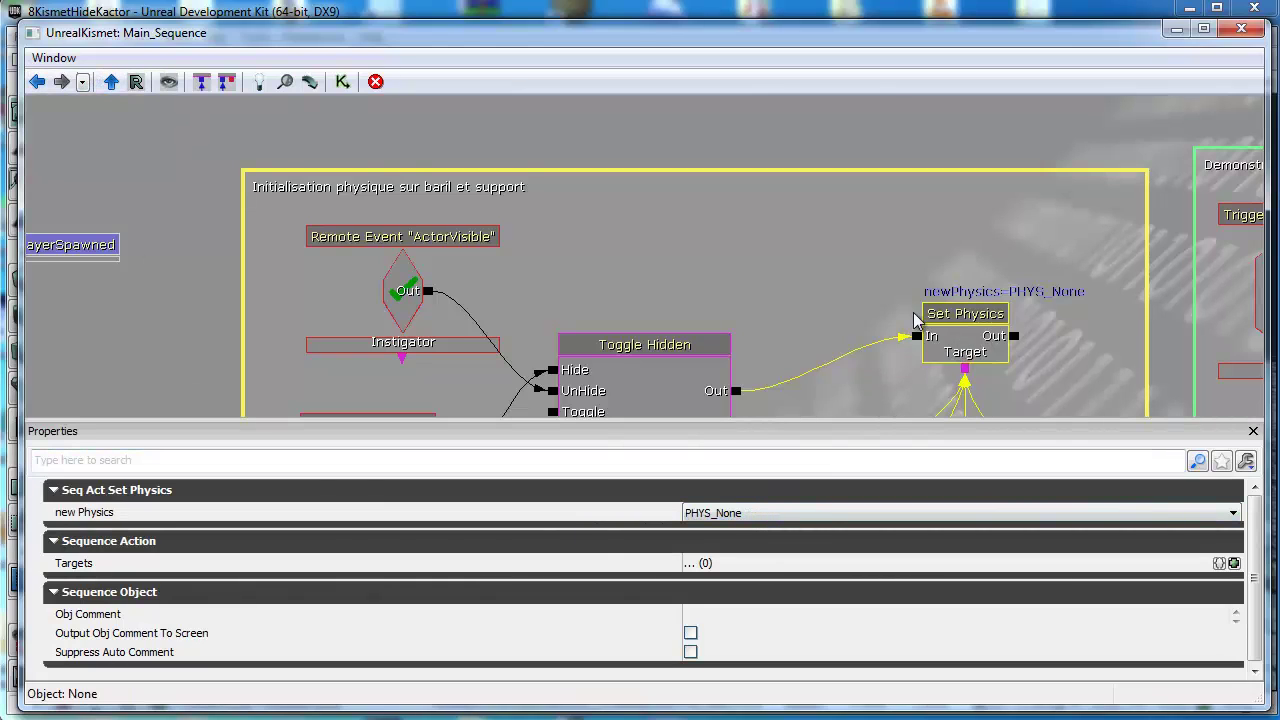
left_click_drag(883, 279, 890, 156)
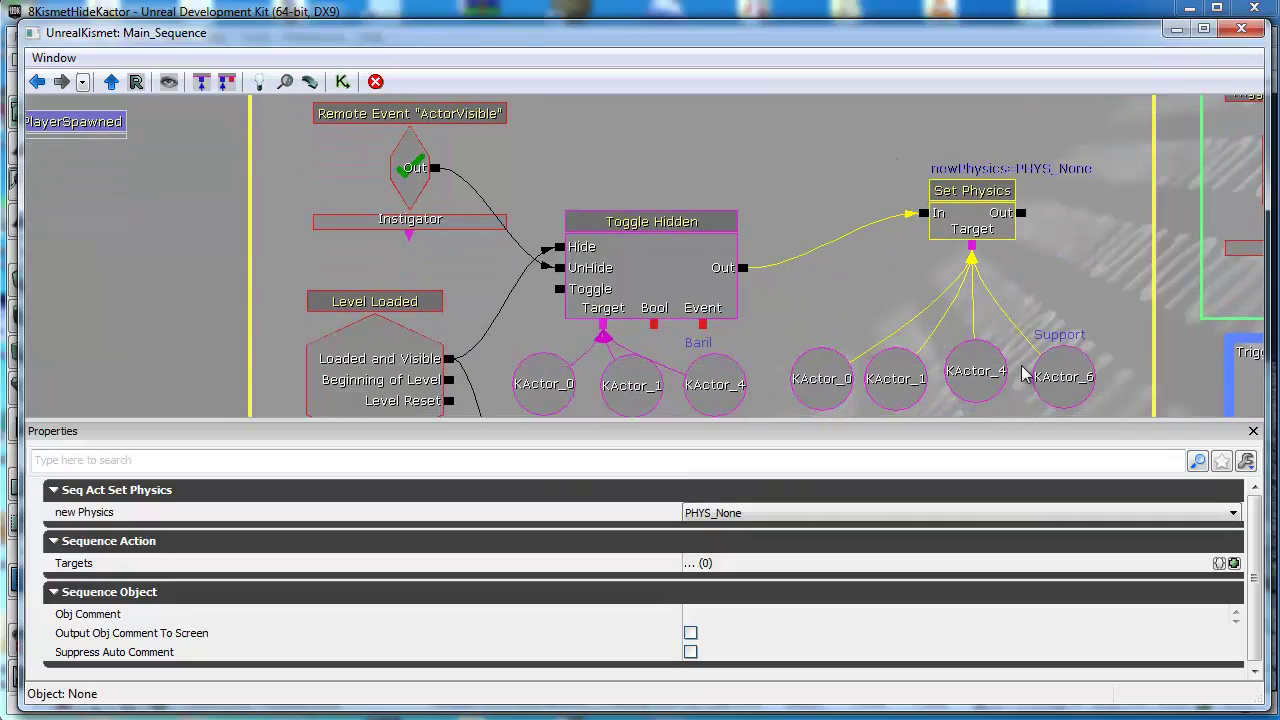
left_click(820, 303)
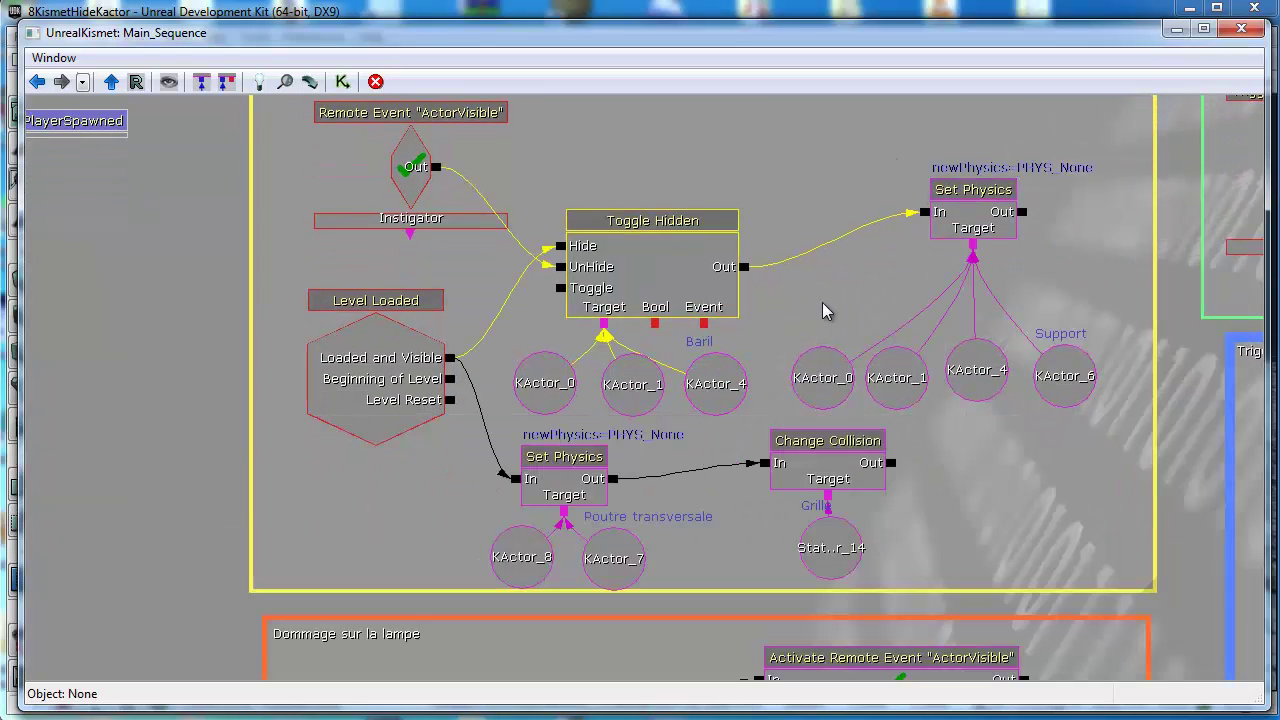
- Inspect the Toggle Hidden action's inputs and look through the available Toggle actions without adding one
left_click(600, 271)
left_click(601, 330)
right_click(549, 108)
mouse_move(624, 95)
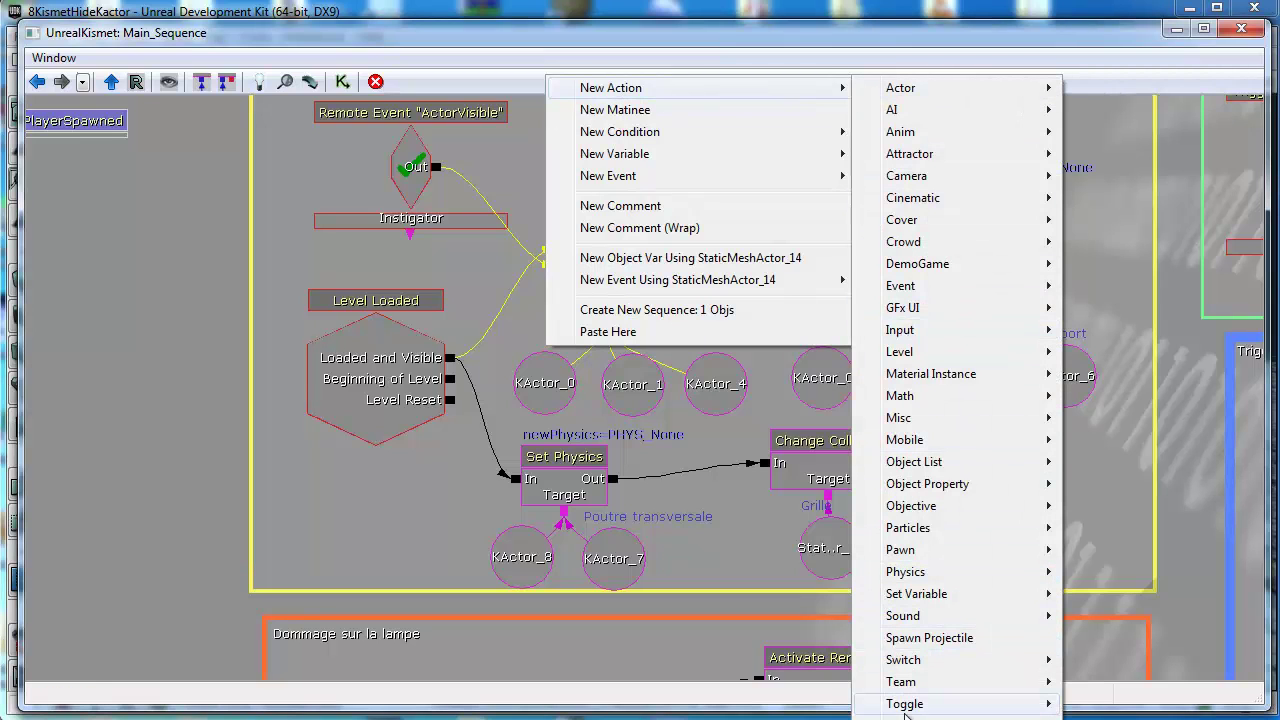
mouse_move(908, 706)
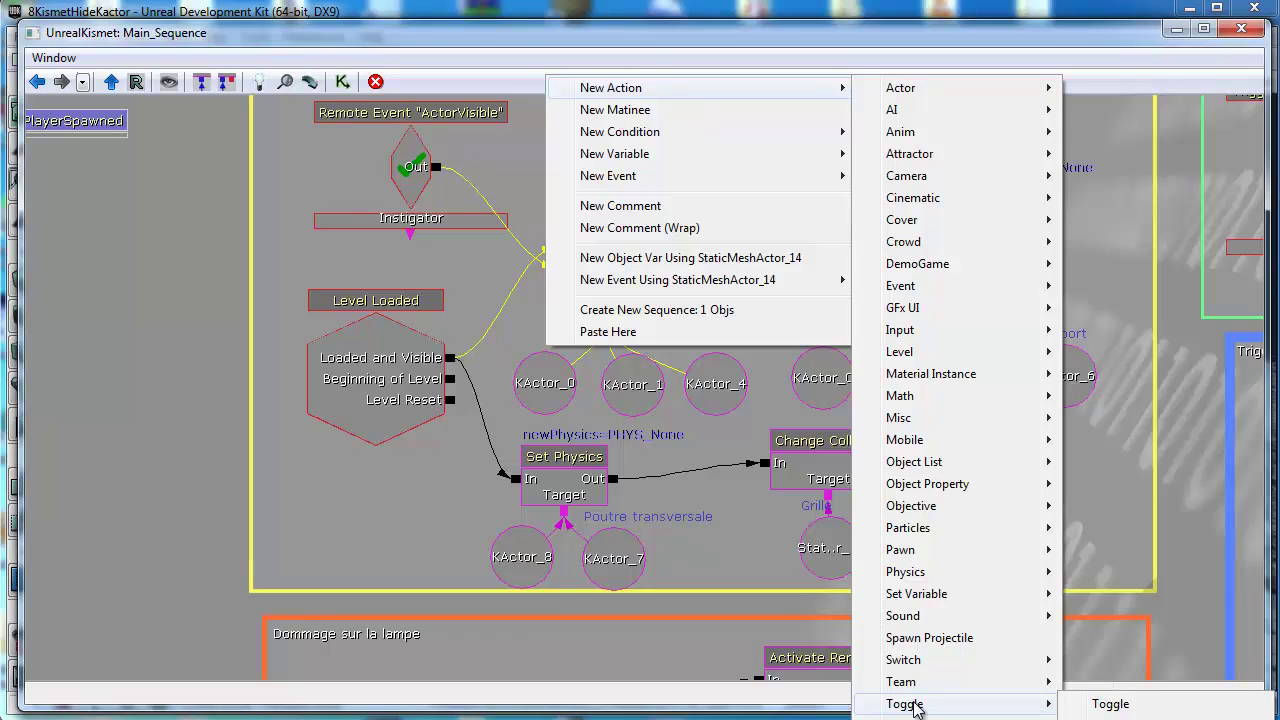
left_click(1104, 440)
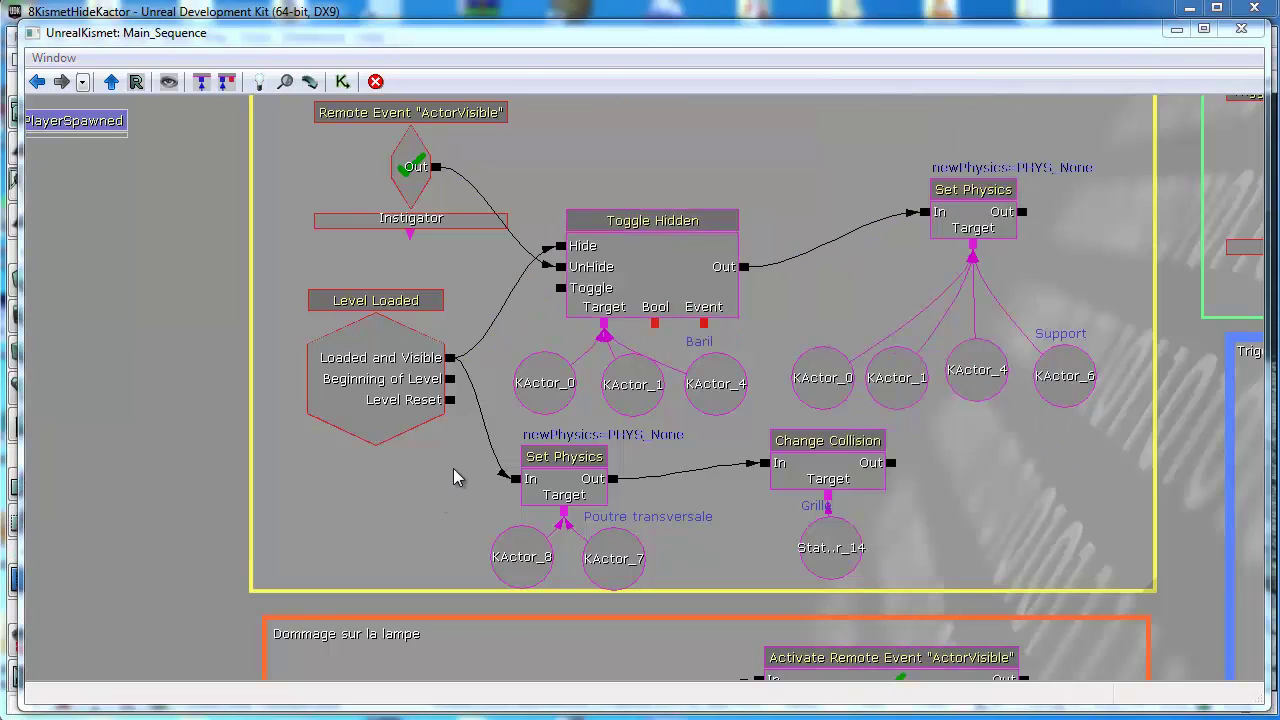
- Examine the lower Set Physics action and the Collision Type property of the Change Collision action targeting the fence
left_click(530, 480)
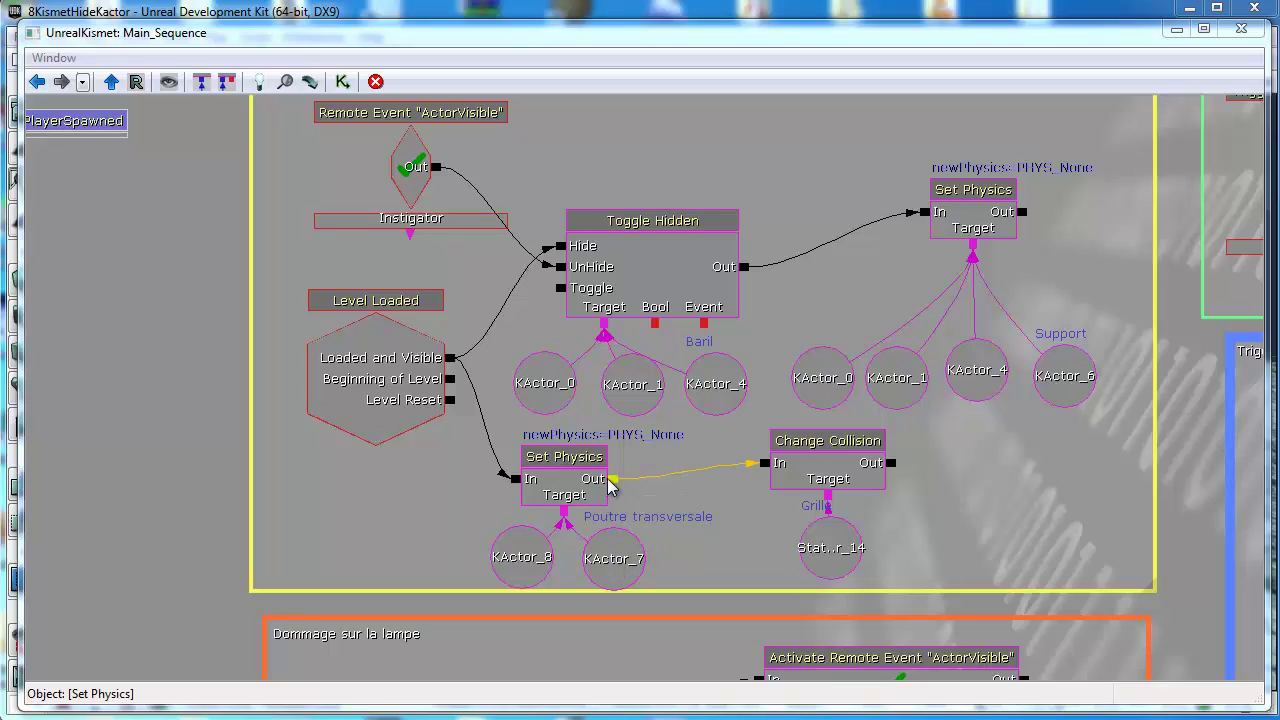
left_click(826, 472)
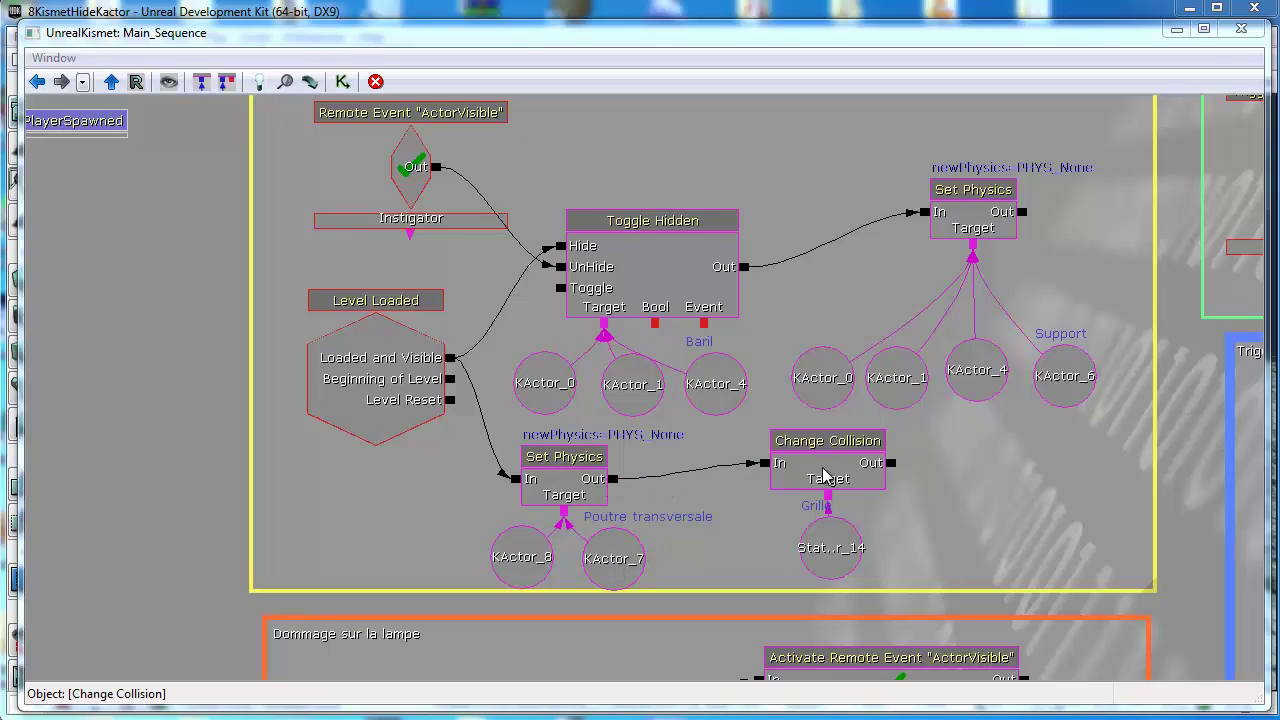
left_click(827, 475)
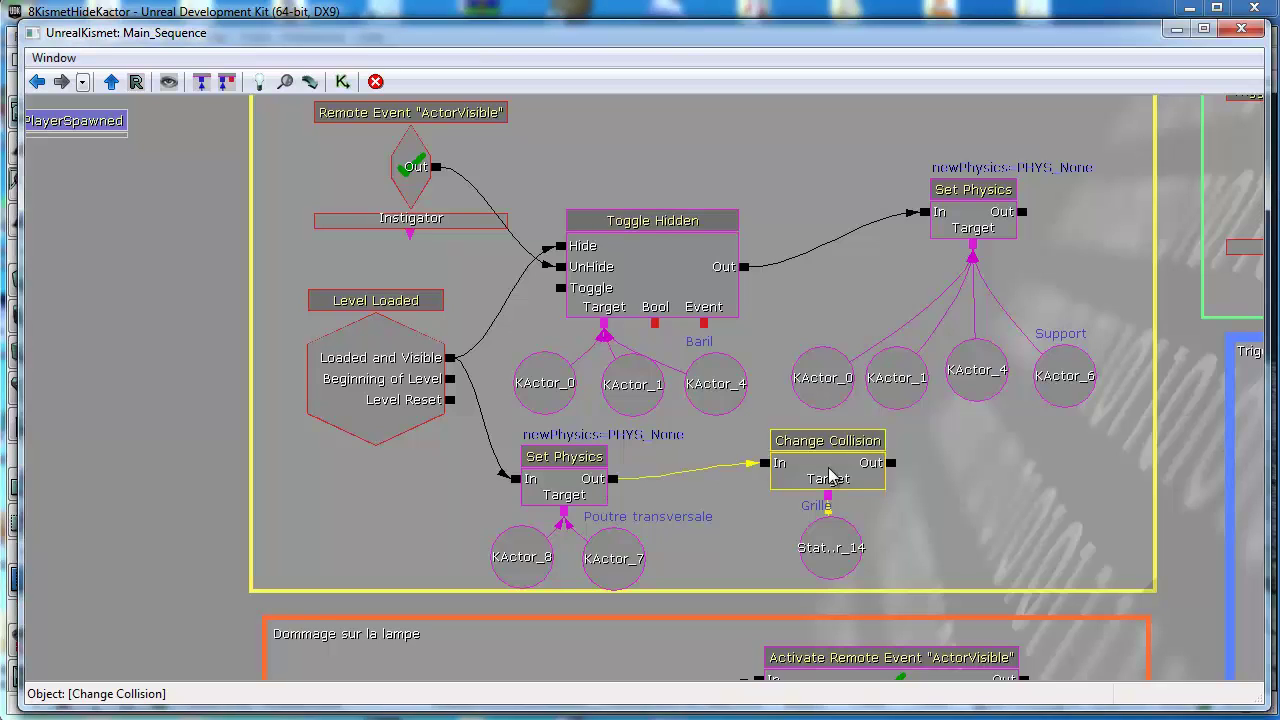
left_click(53, 57)
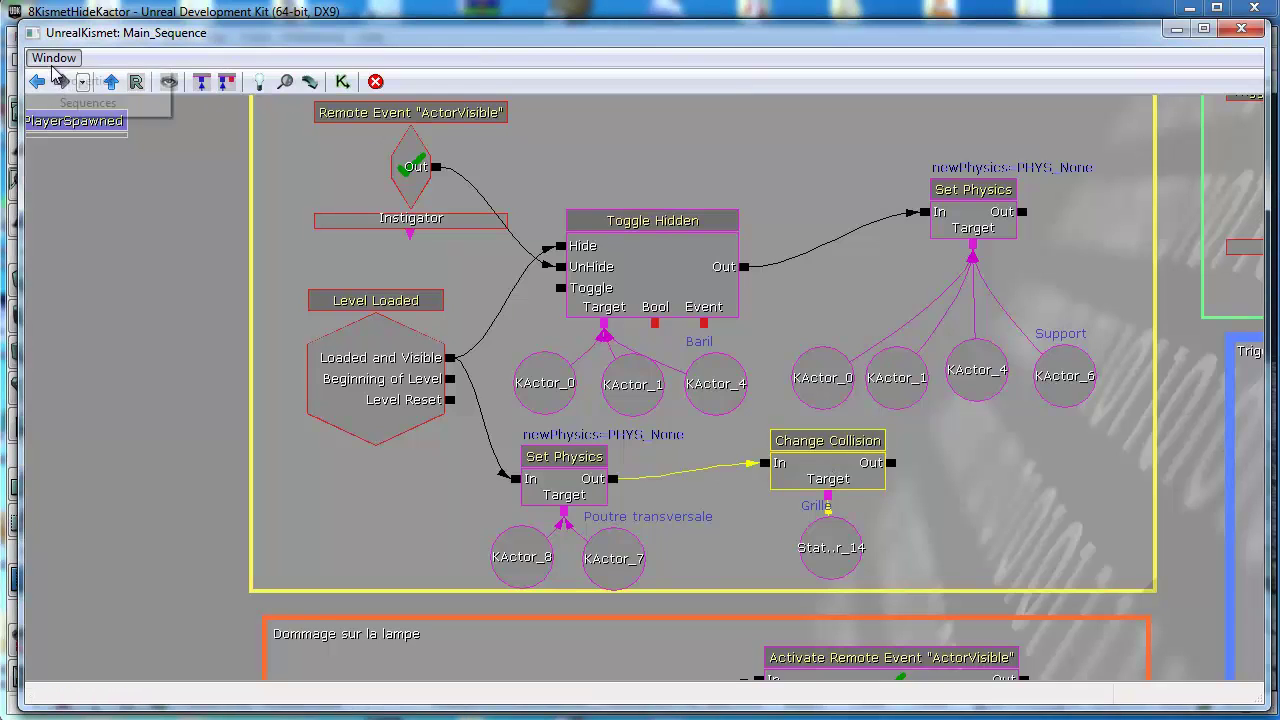
left_click(60, 82)
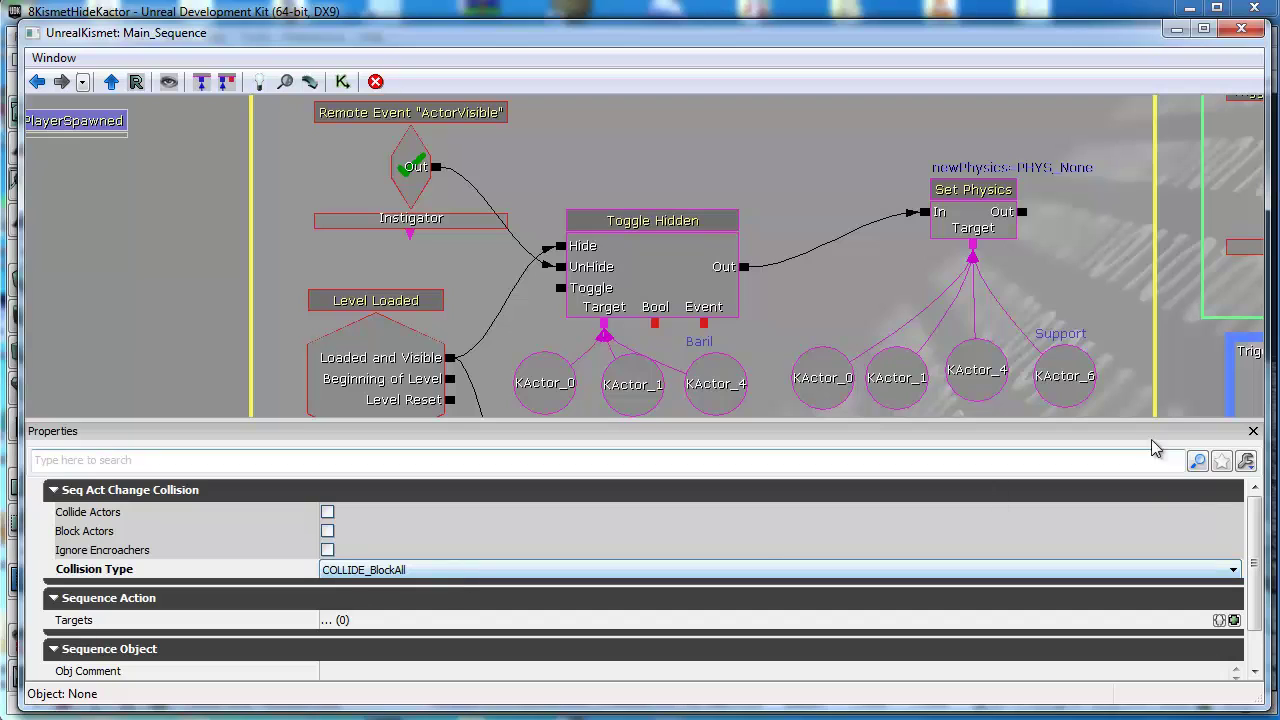
left_click(1254, 434)
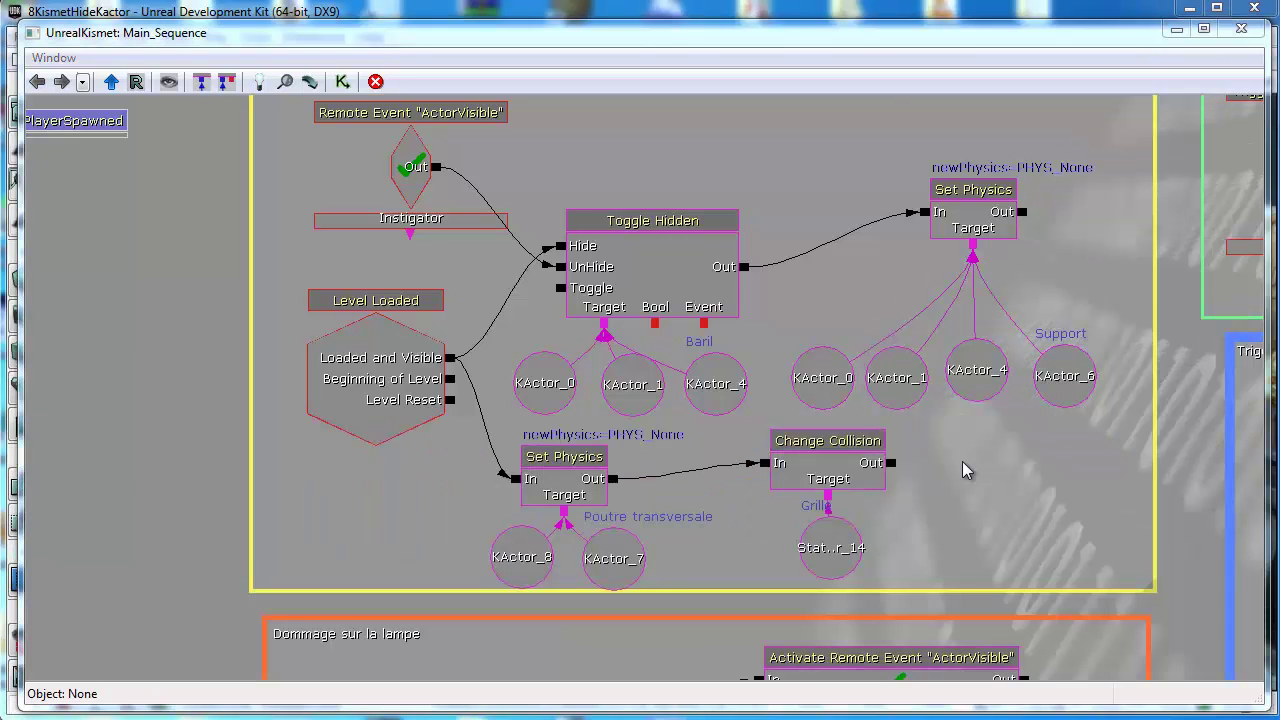
- Find the Support variable KActor_6 in the Kismet graph, then close Kismet and select the floor mesh through the fence in the level
left_click(855, 466)
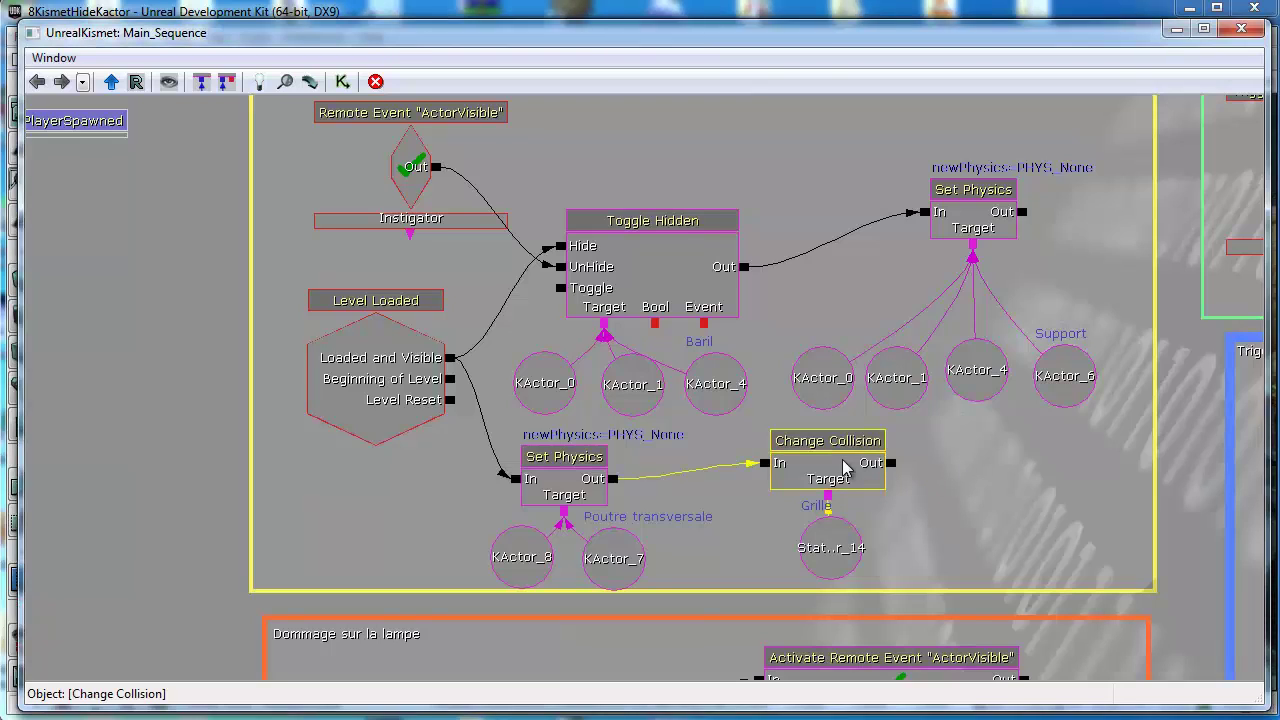
left_click(1066, 380)
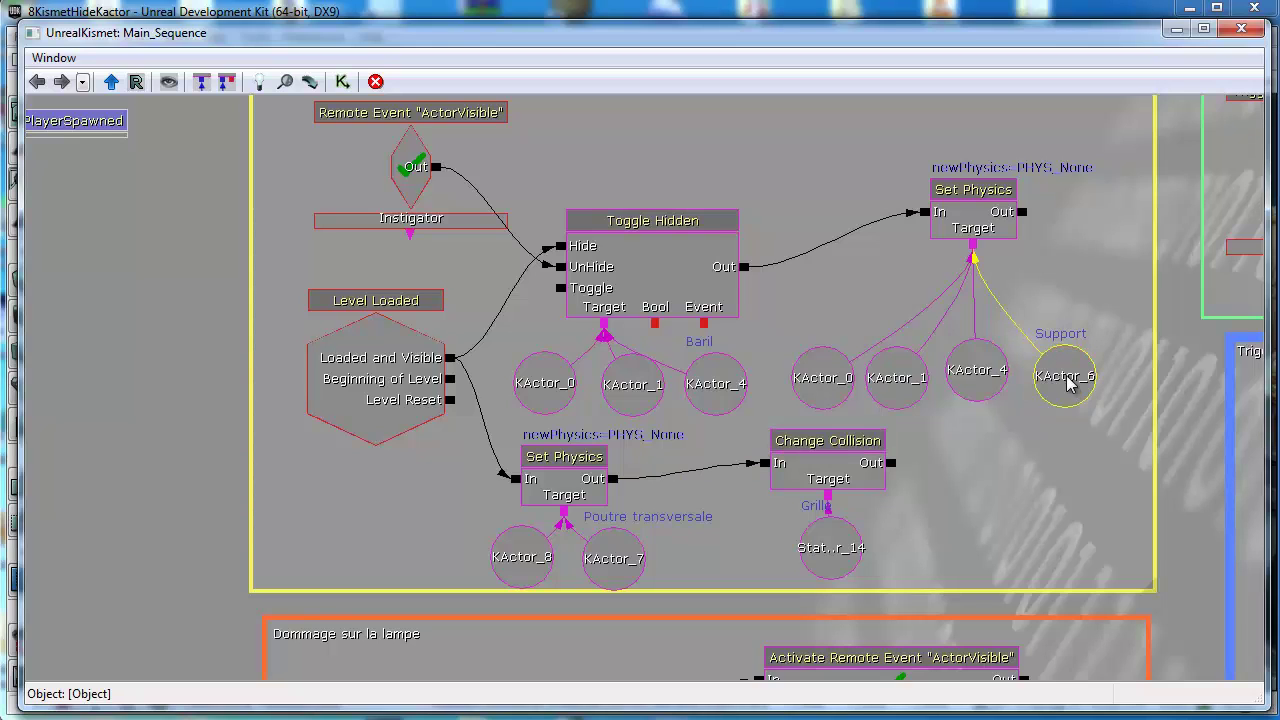
left_click(1243, 29)
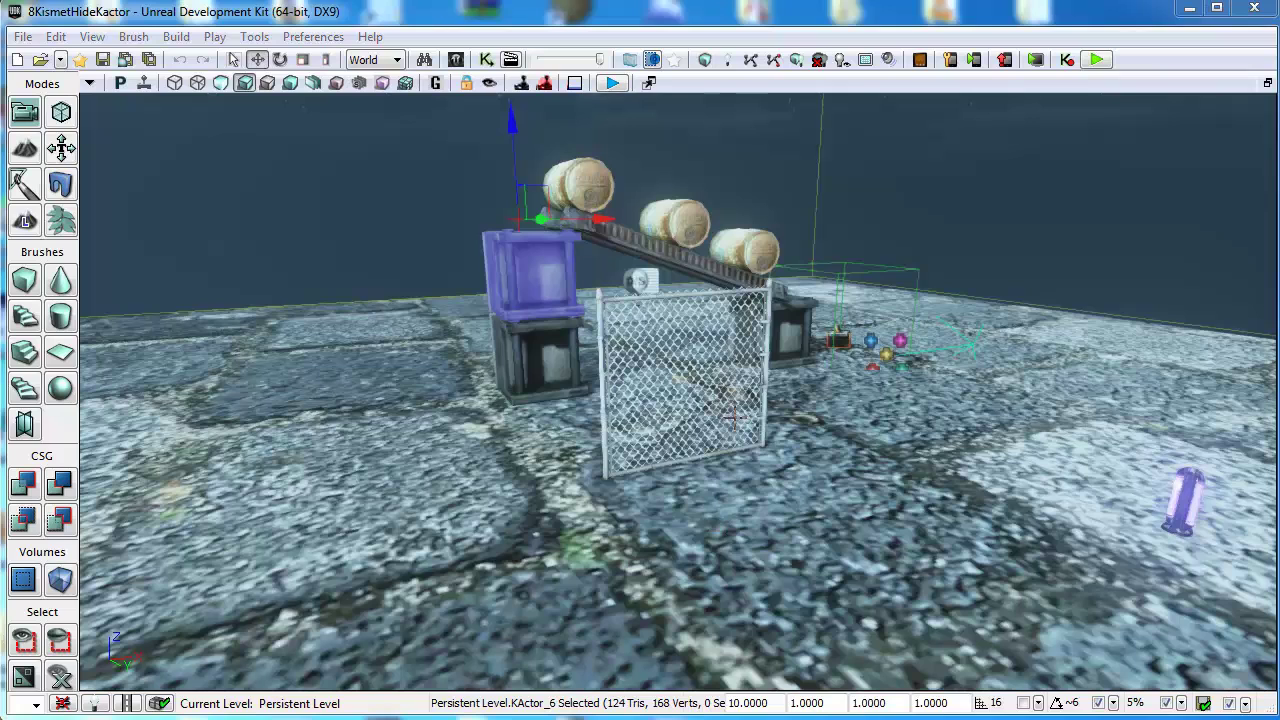
left_click(690, 367)
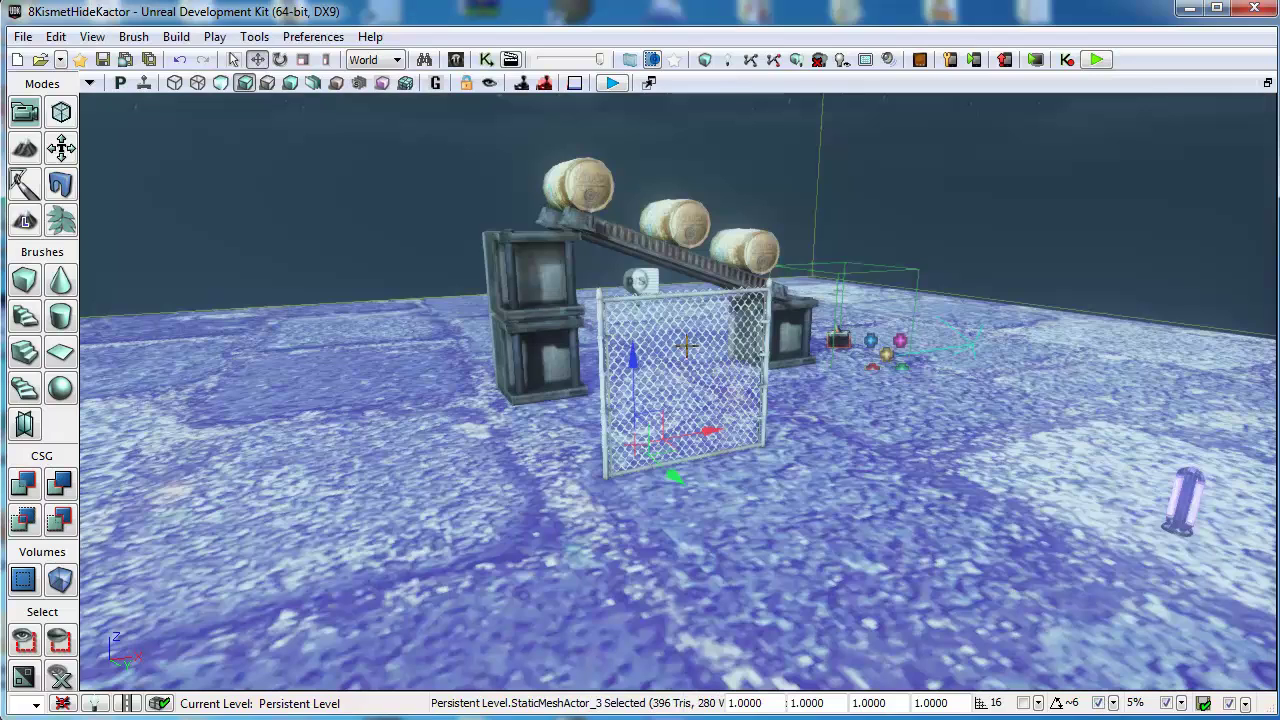
- Select the upper support crate in the level, then play-test the level by firing rockets at the fence and end the preview
left_click(548, 268)
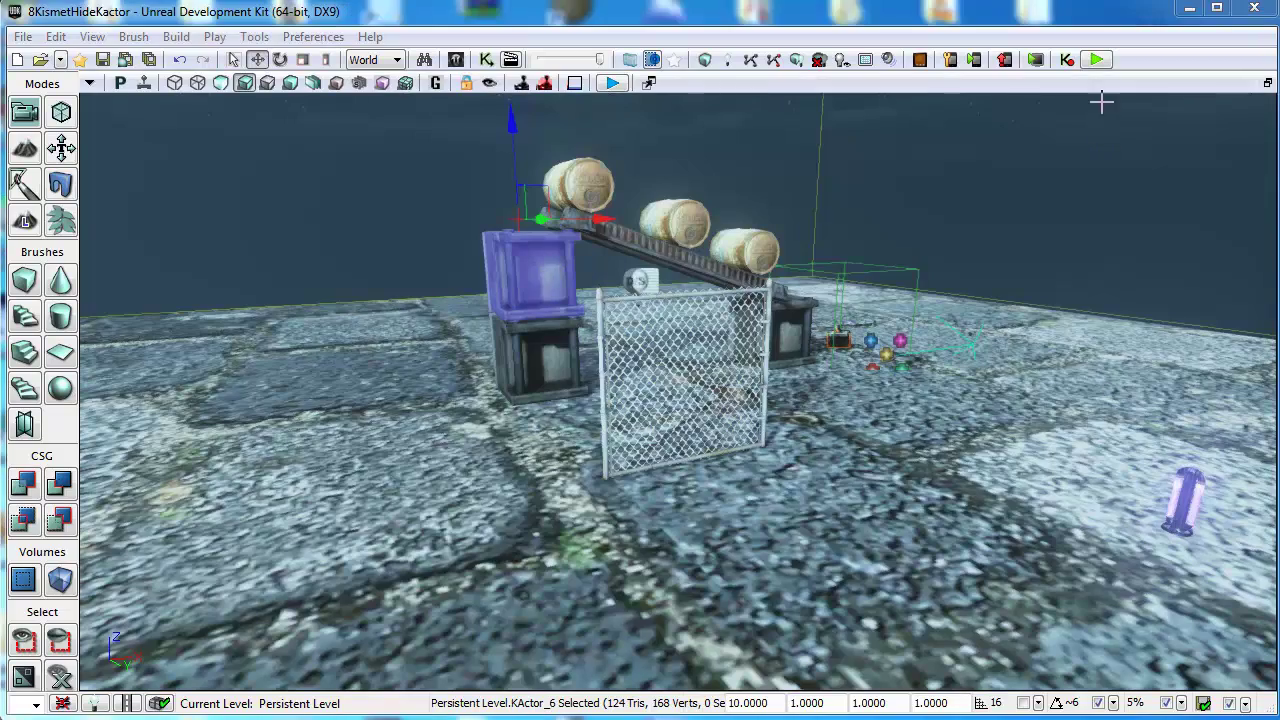
left_click(1097, 59)
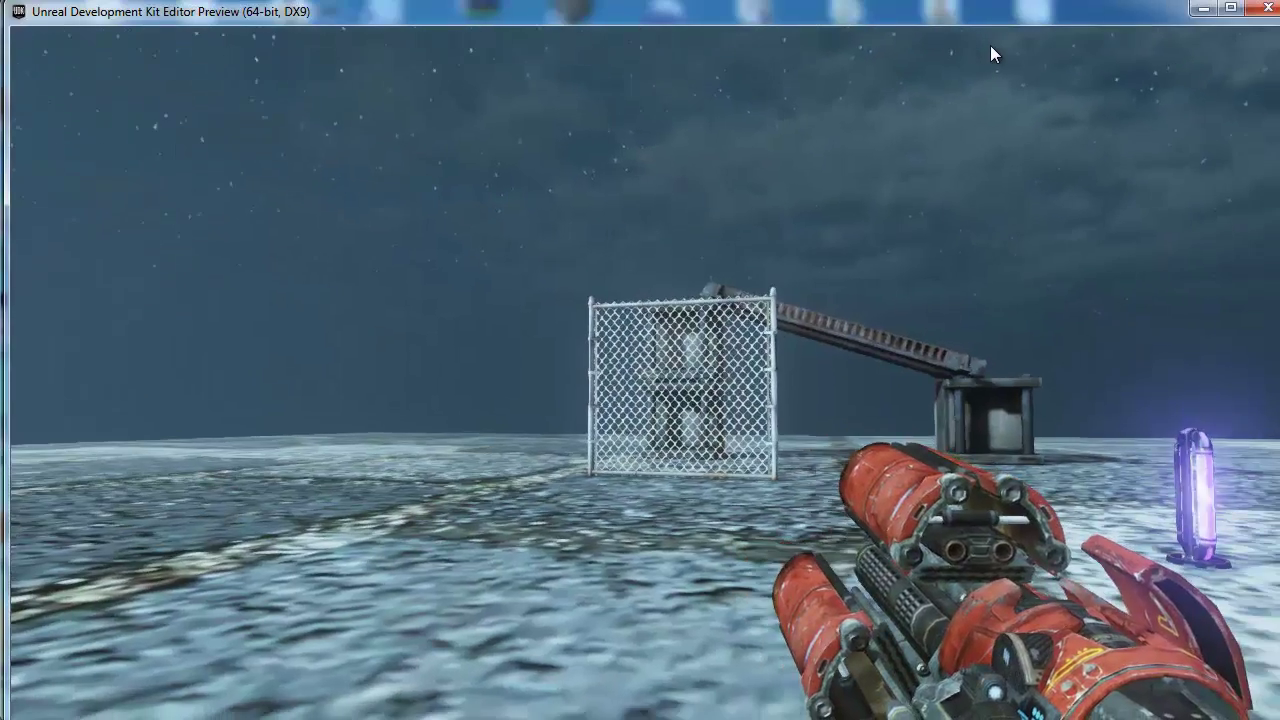
left_click(991, 45)
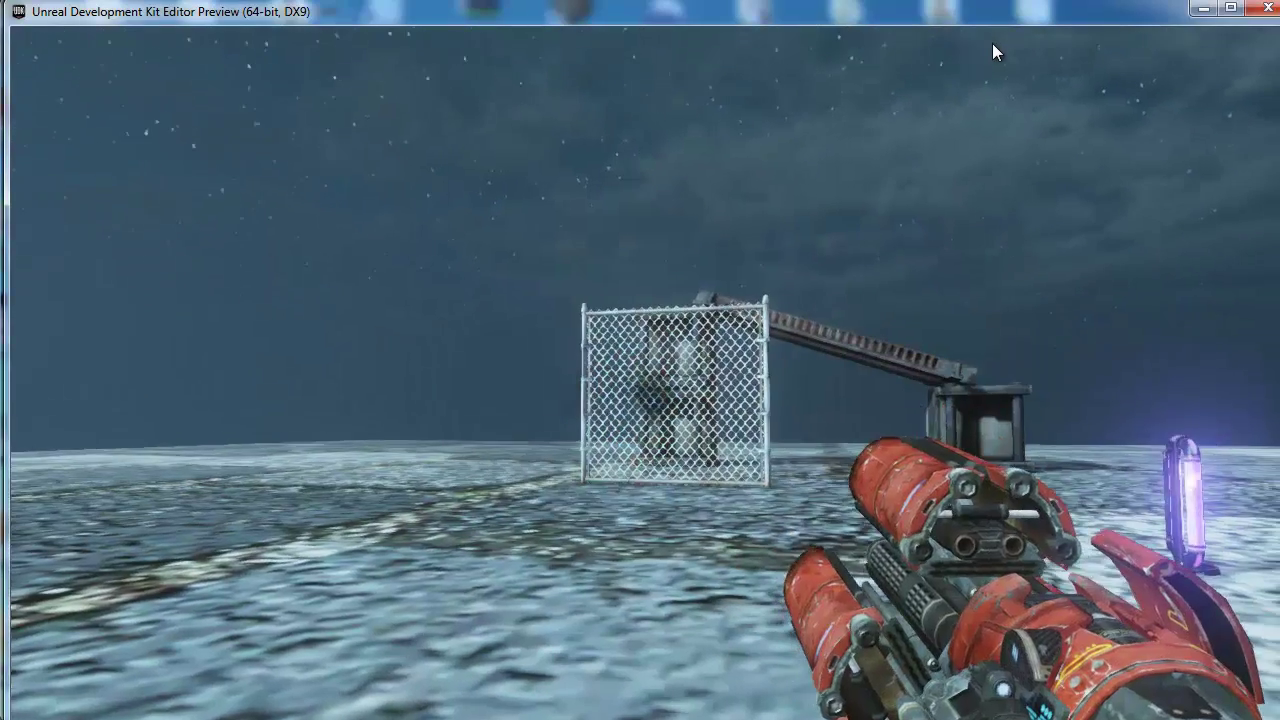
left_click(993, 45)
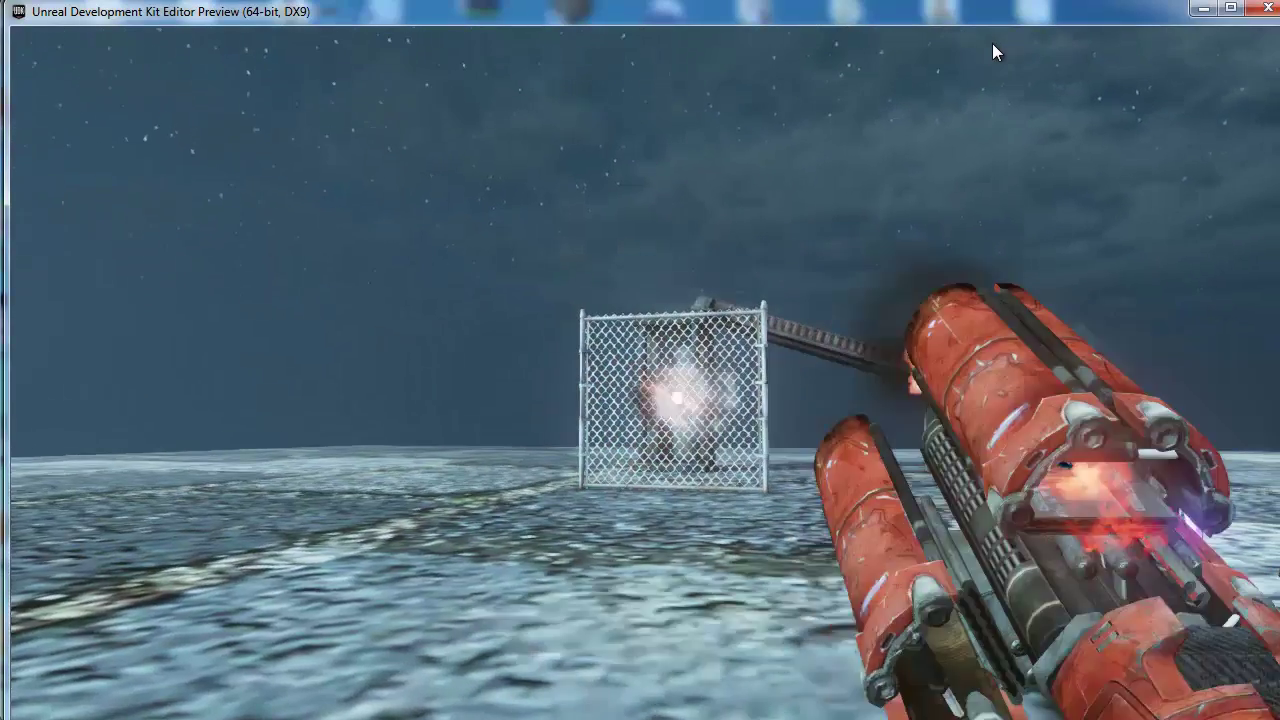
left_click(1001, 39)
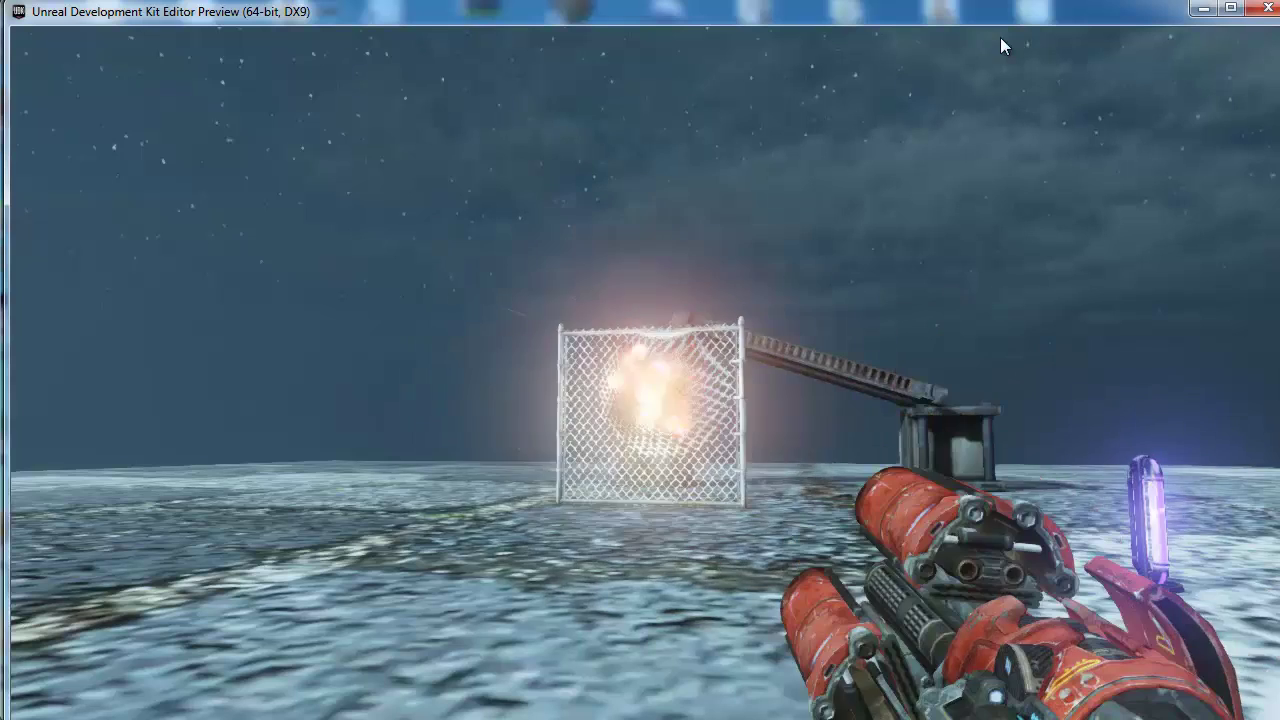
key("Escape")
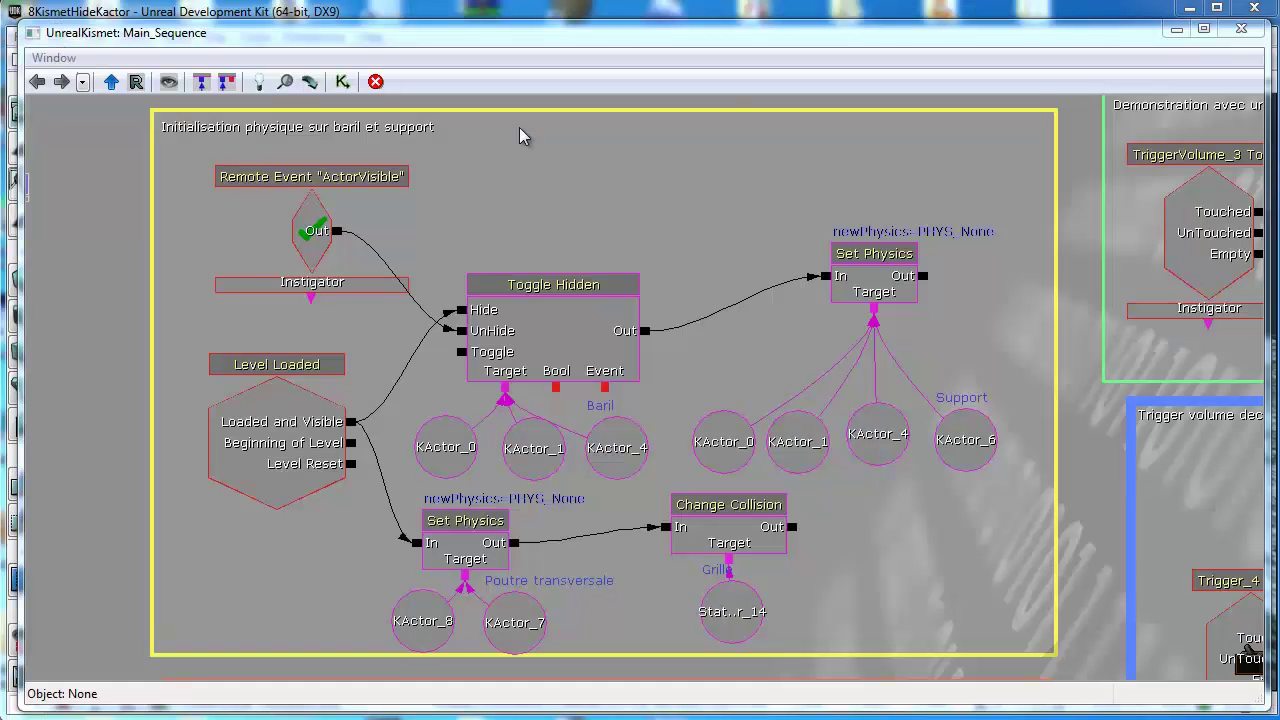
- Select the Change Collision action and look up Change Collision among the available new Actor actions without adding one
left_click(716, 527)
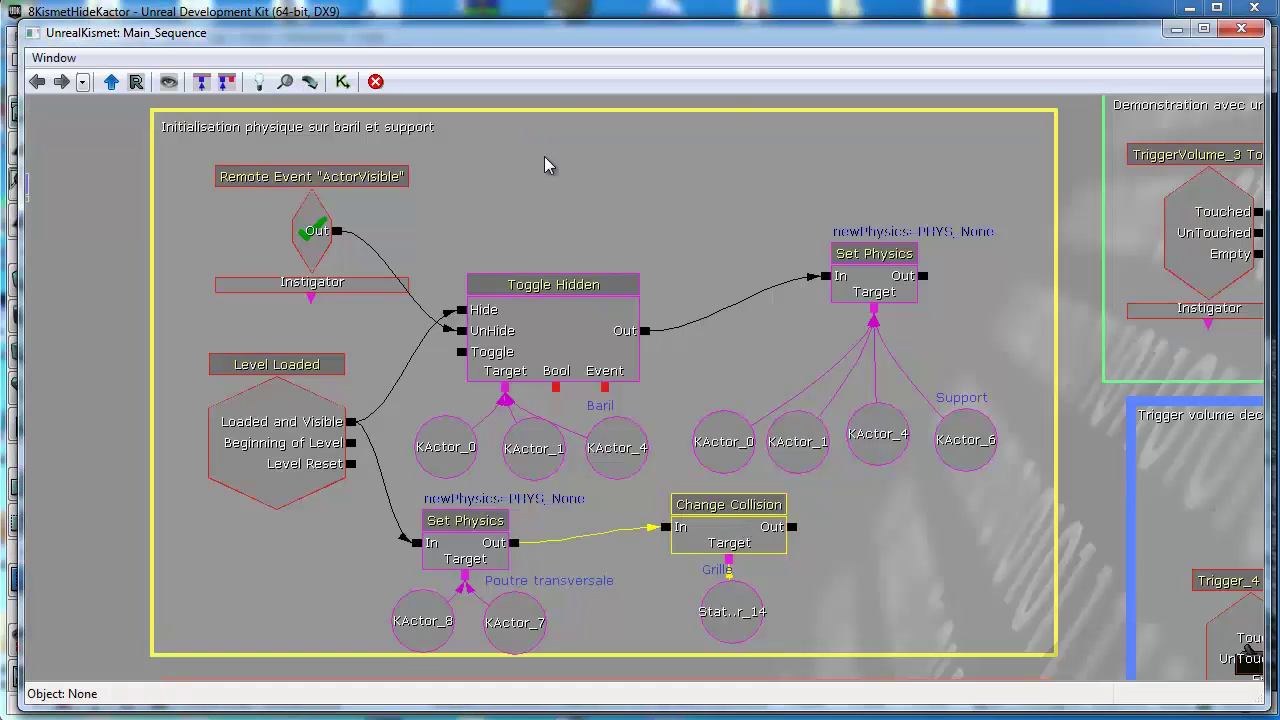
right_click(533, 100)
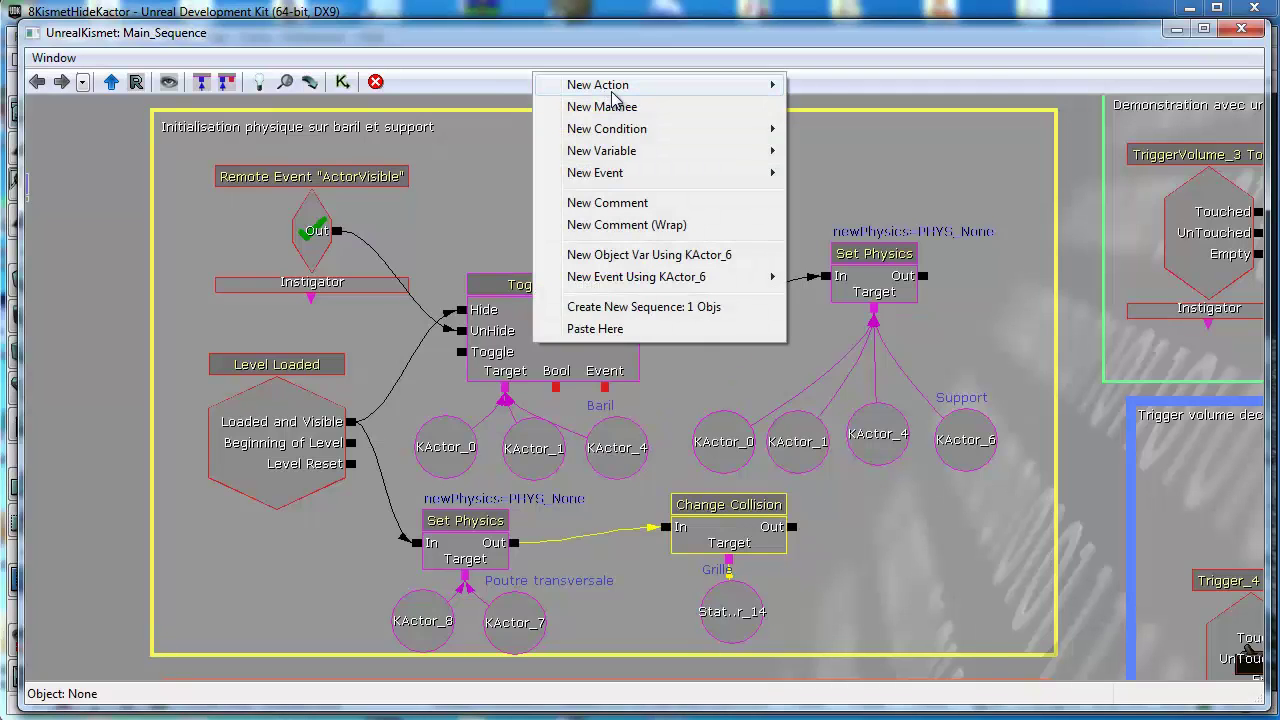
mouse_move(612, 90)
mouse_move(822, 92)
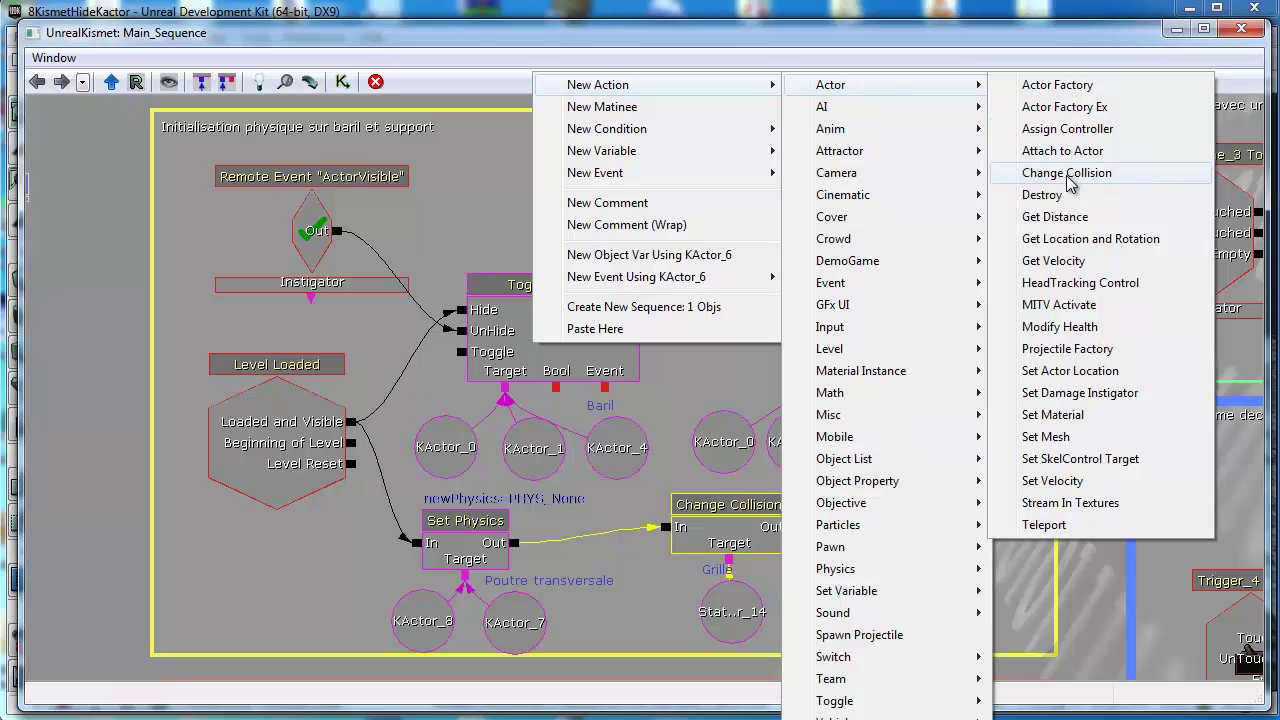
left_click(708, 359)
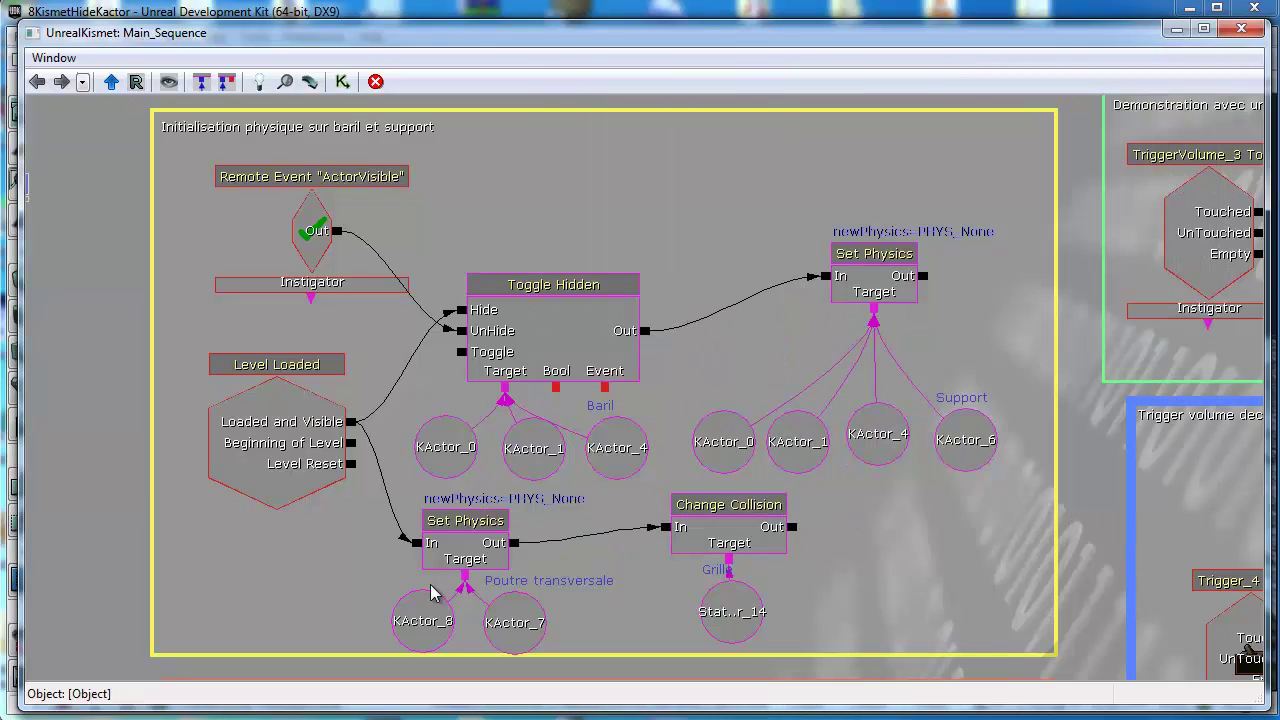
- Select the lower Set Physics action and look up Set Physics among the available new Physics actions
left_click(472, 558)
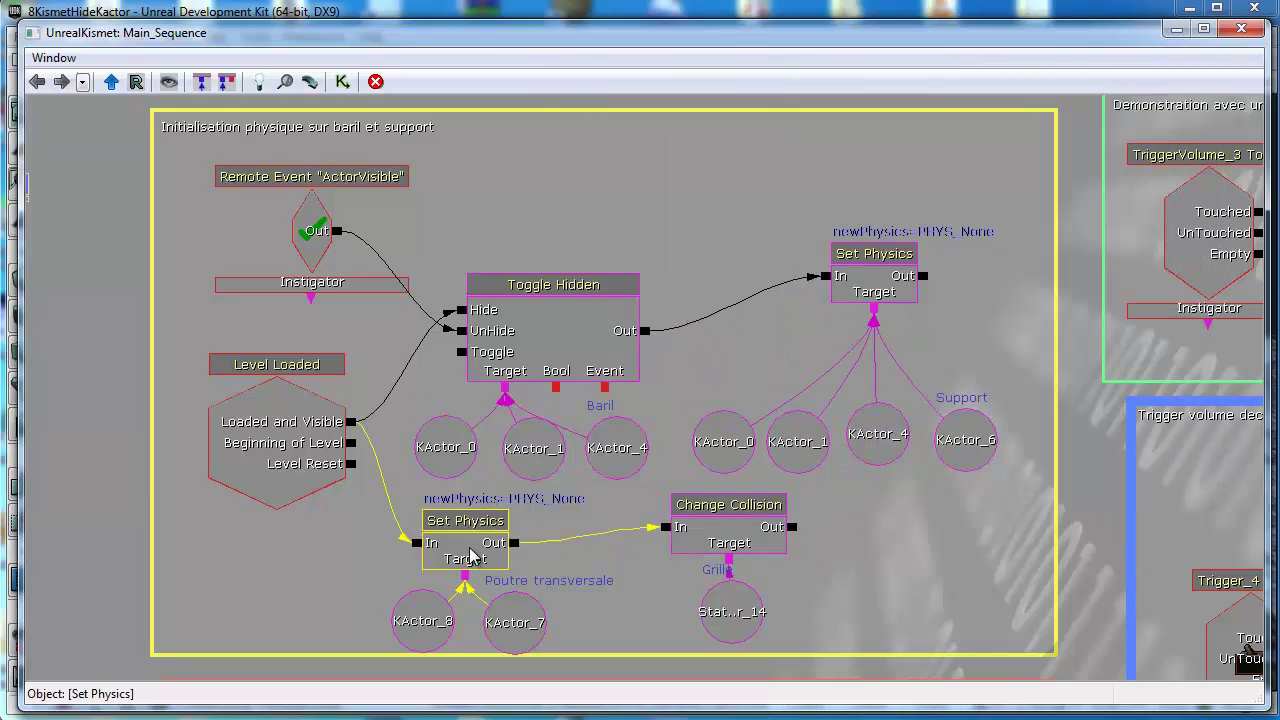
right_click(524, 101)
mouse_move(629, 92)
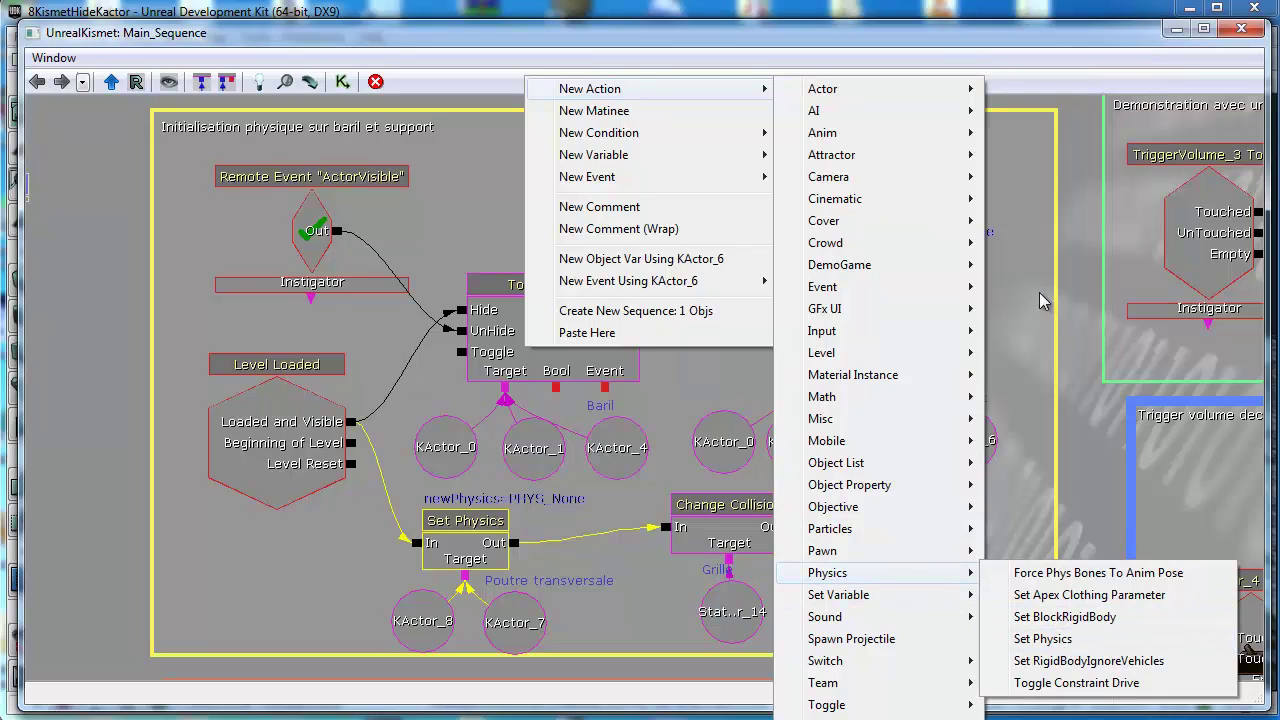
left_click(1043, 638)
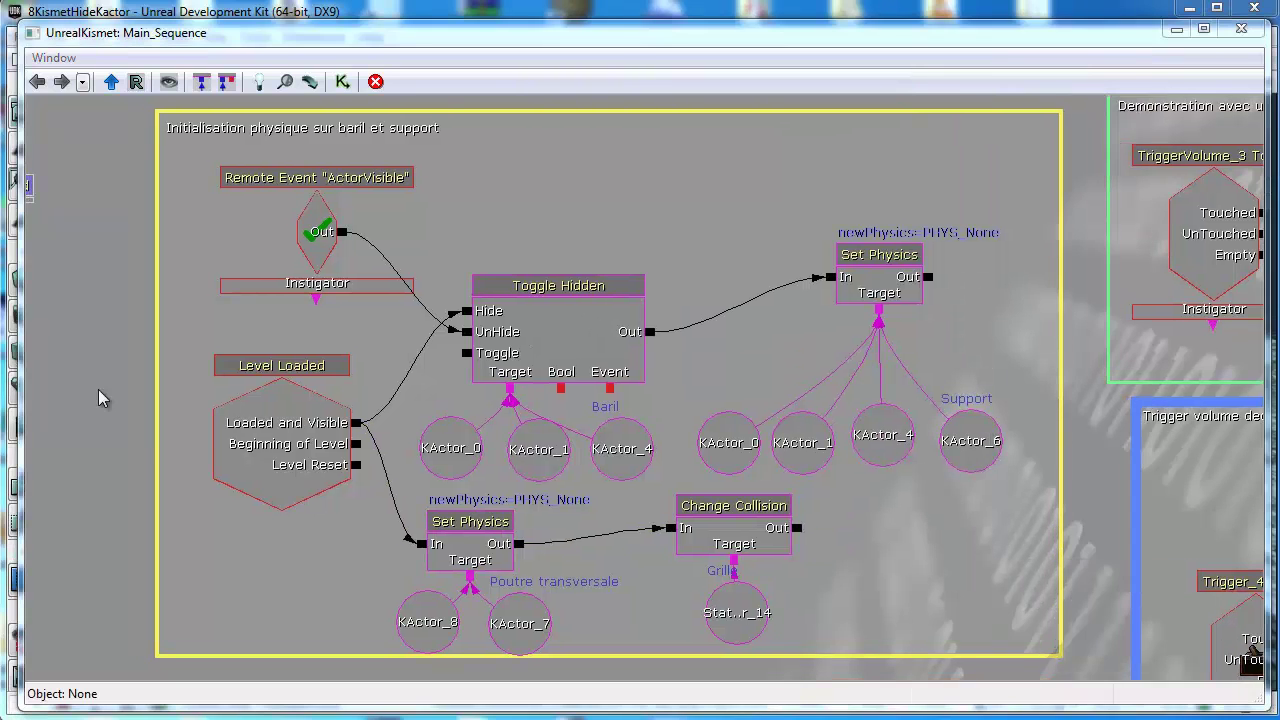
- Review the "Dommage sur la lampe" sequence in Kismet, then open the properties of the lamp KActor_3 in the level
left_click_drag(106, 457, 128, 157)
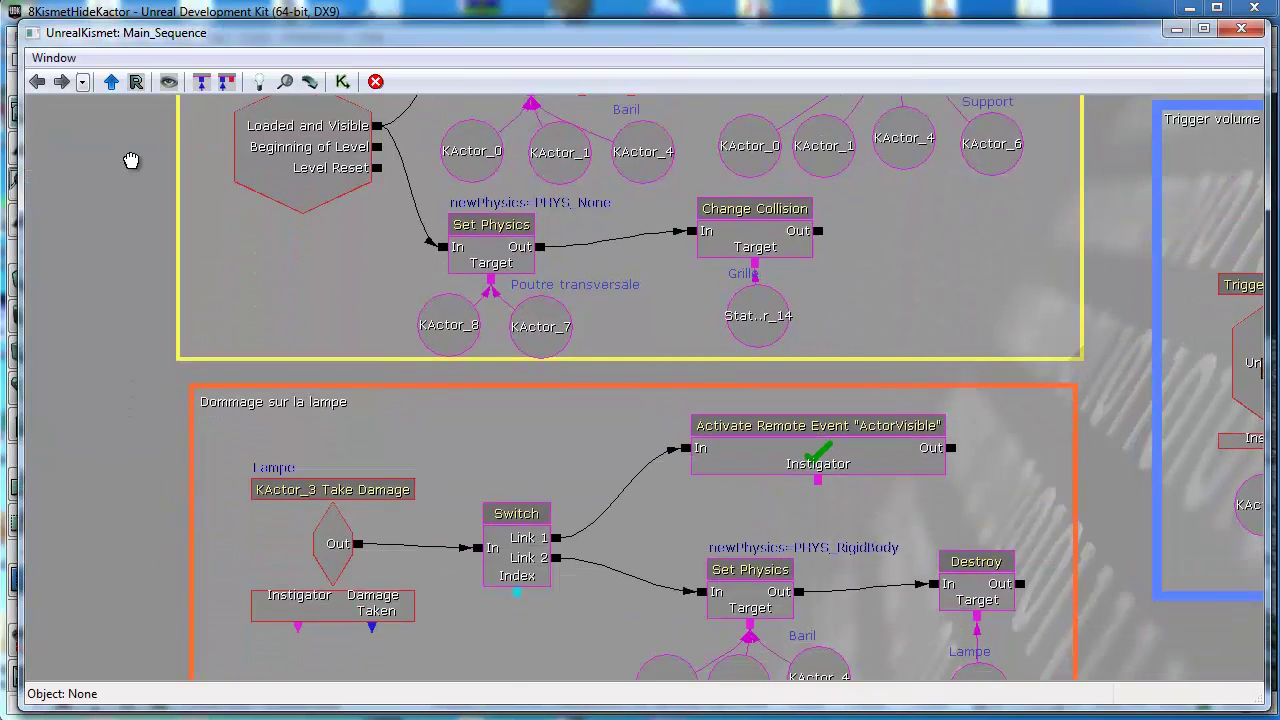
left_click_drag(143, 463, 112, 376)
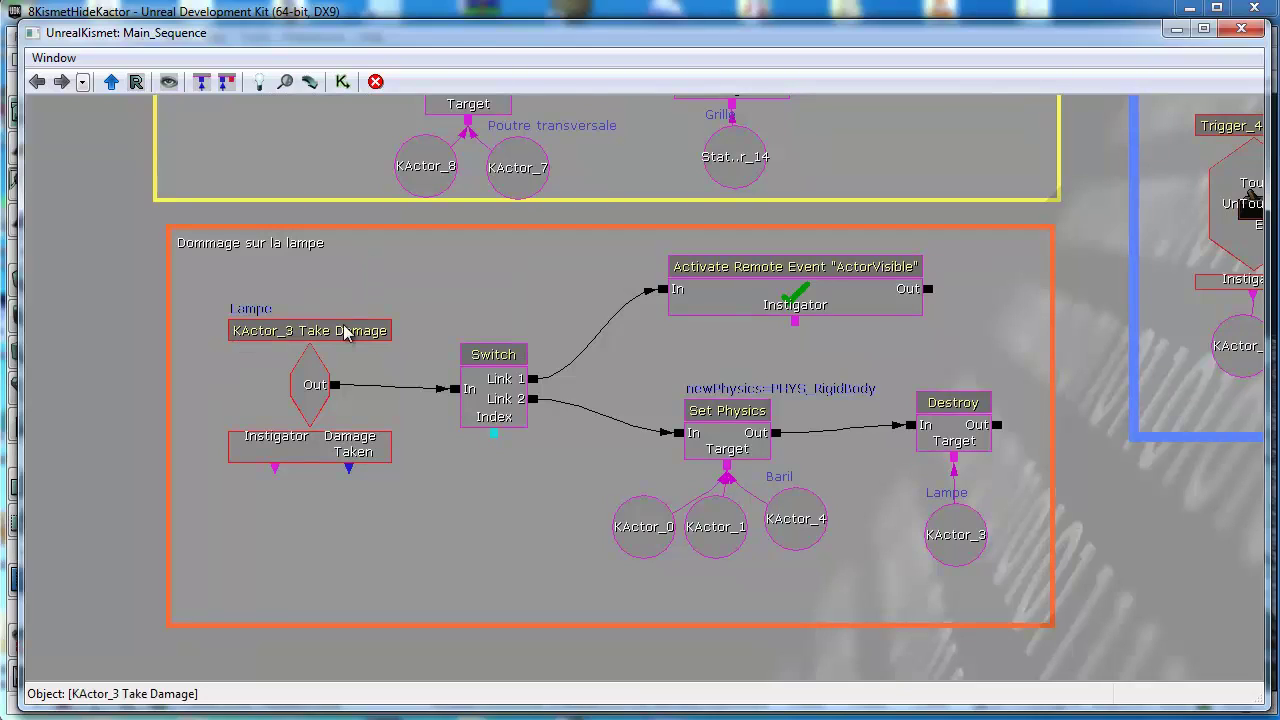
left_click(1241, 28)
right_click_drag(990, 488, 1038, 514)
mouse_move(1071, 474)
right_mouse_down()
mouse_move(1072, 462)
mouse_move(1088, 466)
right_mouse_up()
scroll(1086, 467, "up", 6)
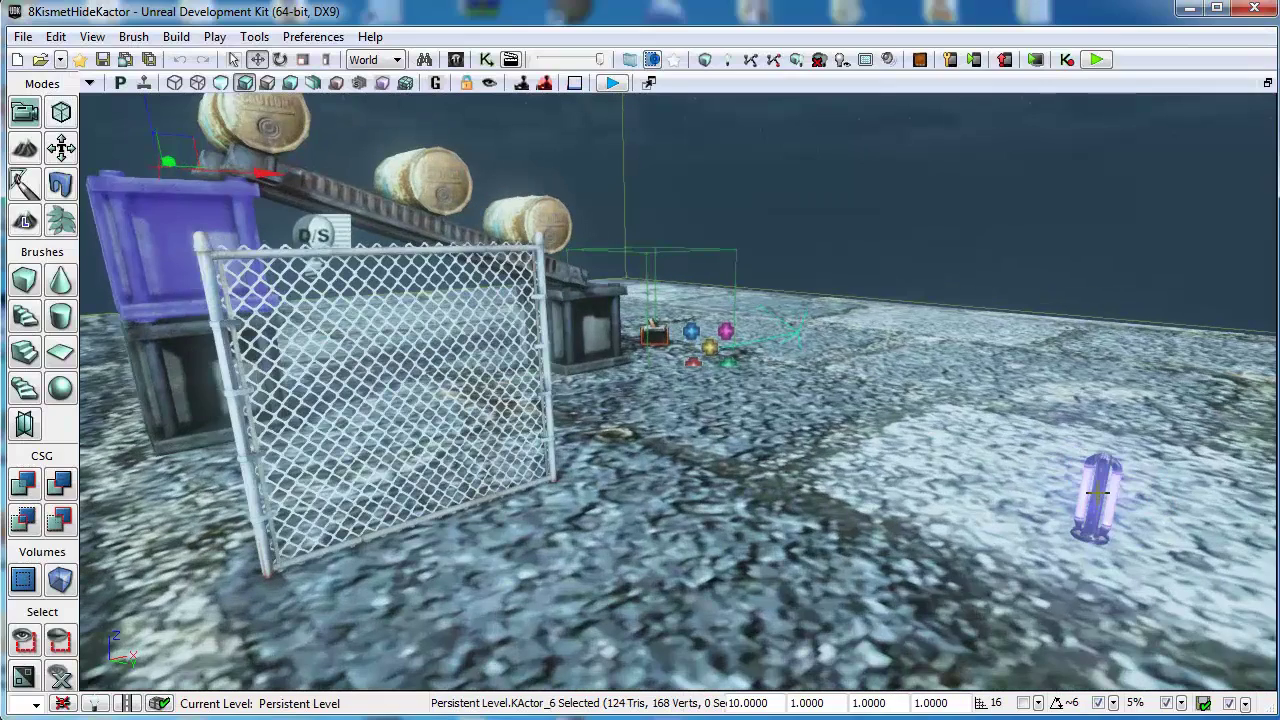
double_click(1097, 493)
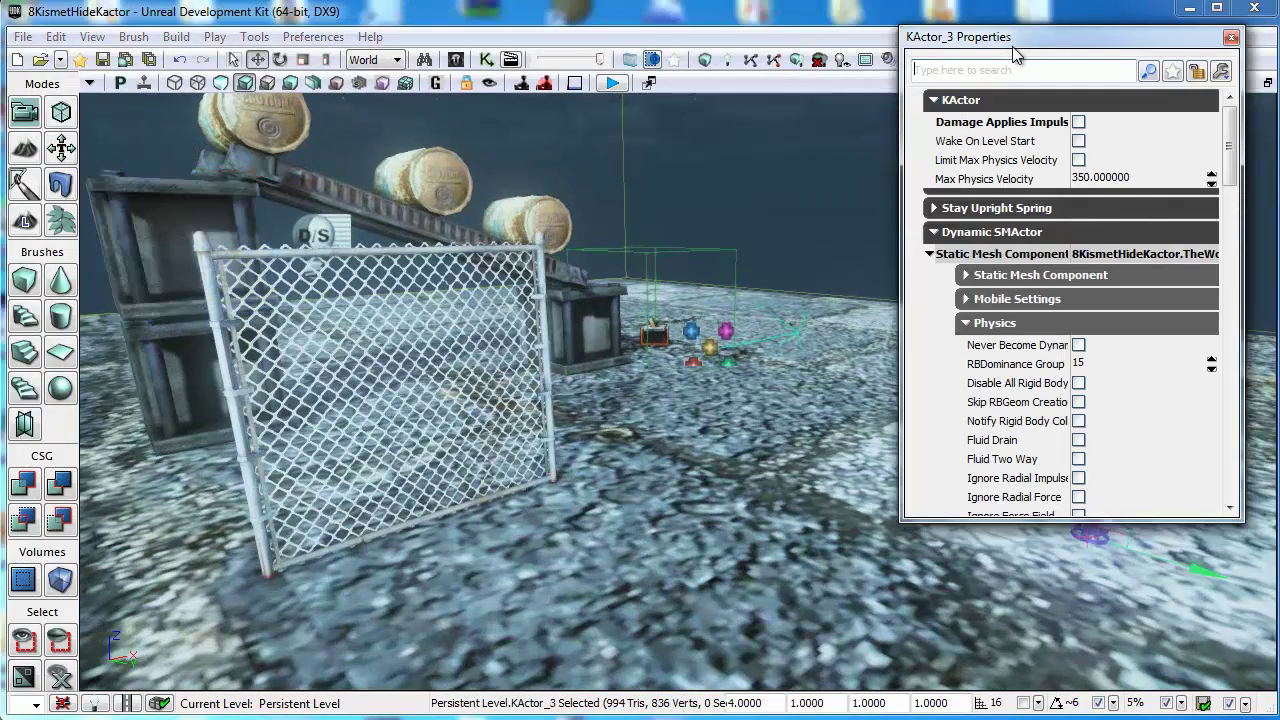
- Return to Kismet and find Take Damage among the events available for the lamp KActor_3 without adding one
key("alt+Tab")
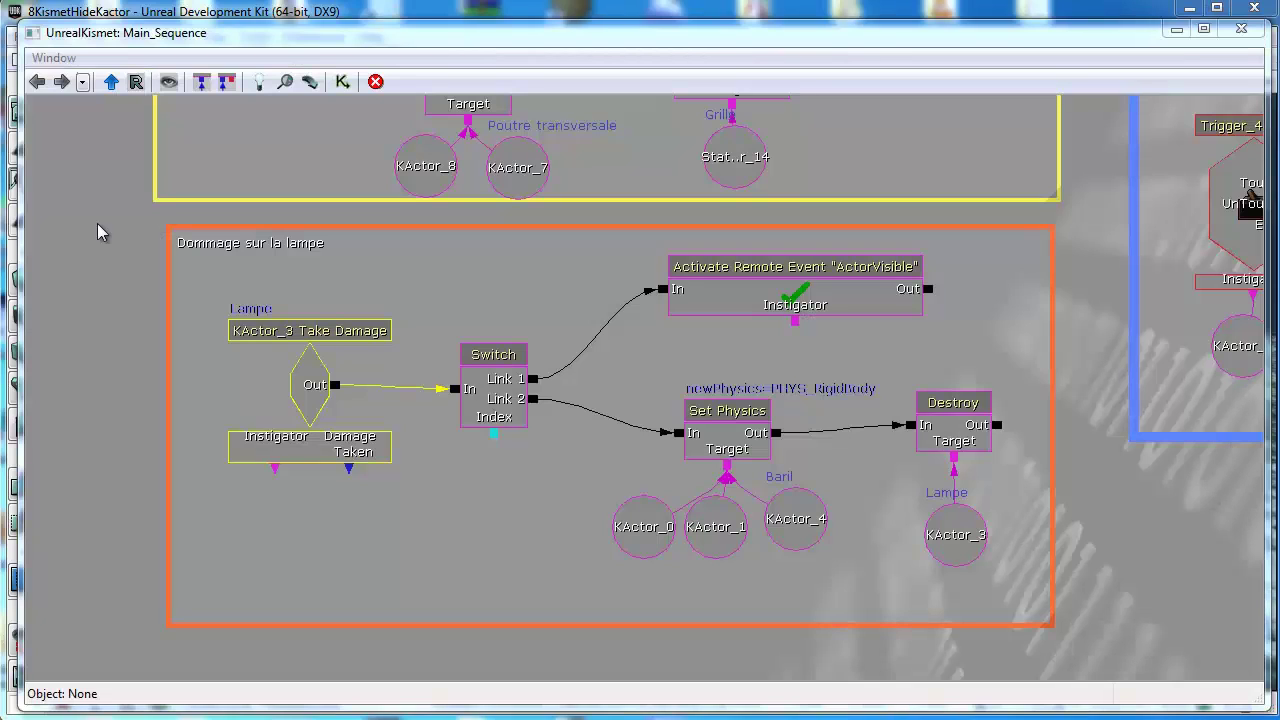
right_click(112, 117)
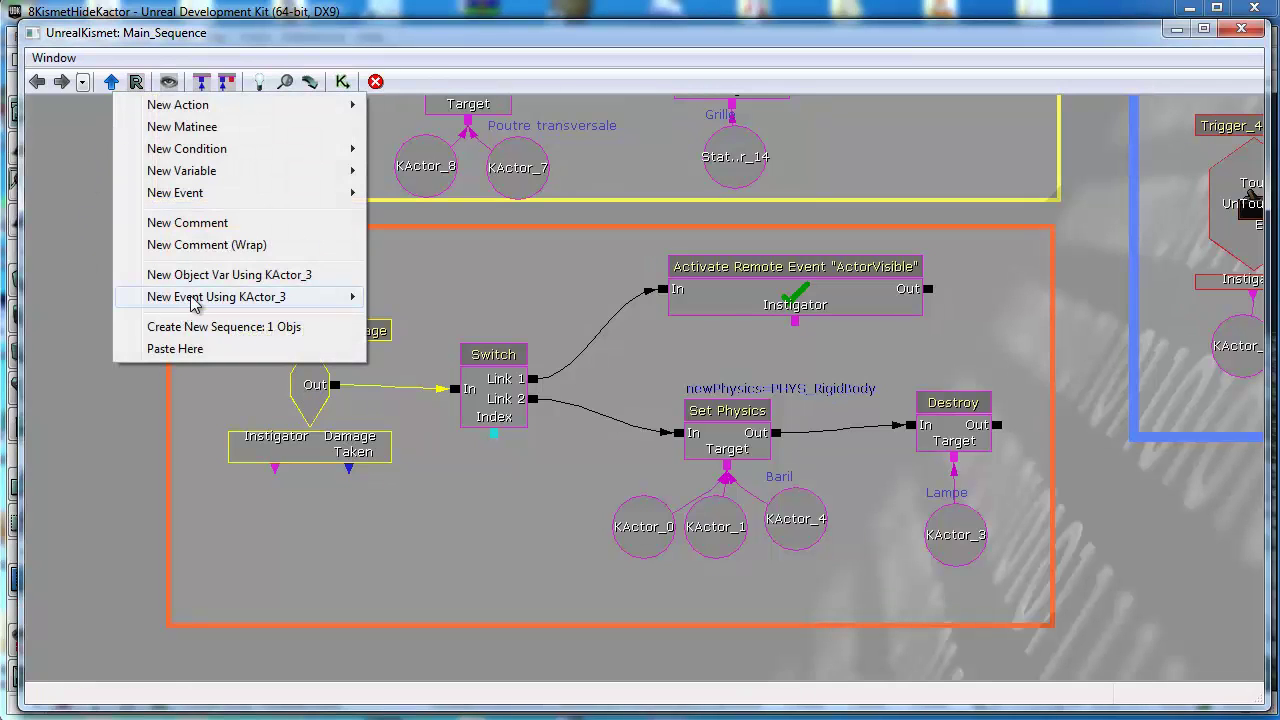
mouse_move(193, 304)
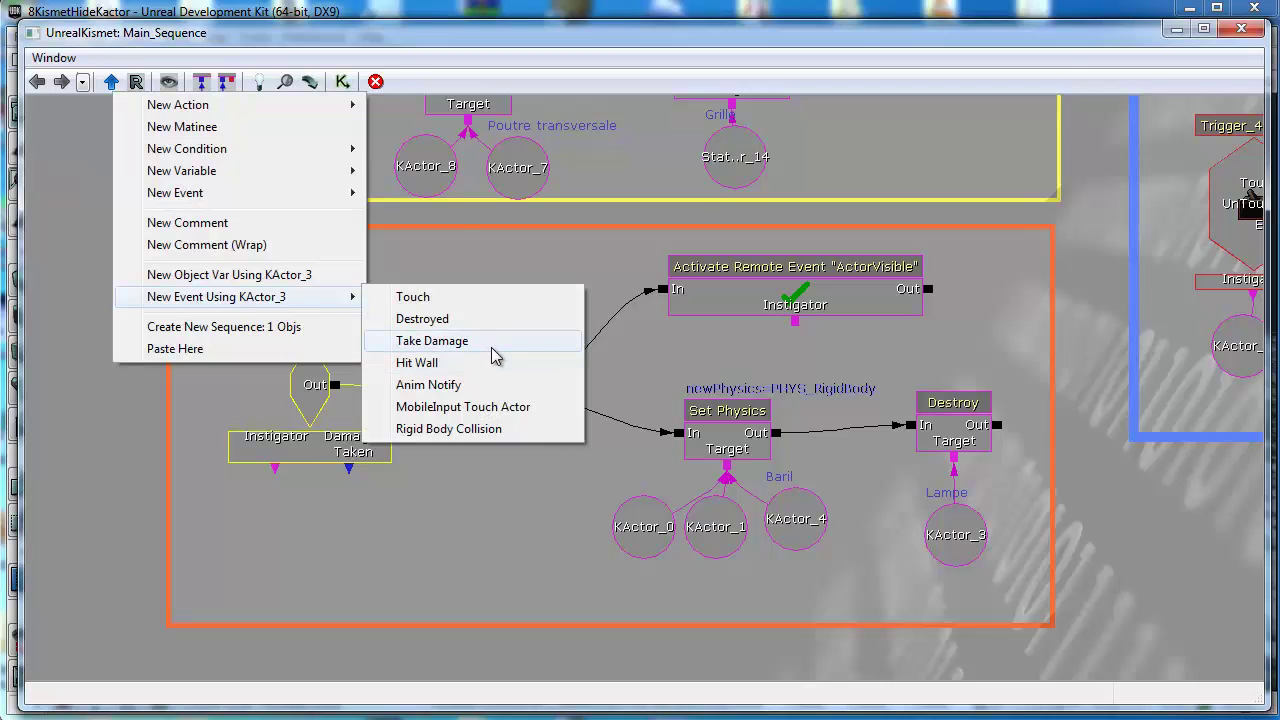
left_click(137, 370)
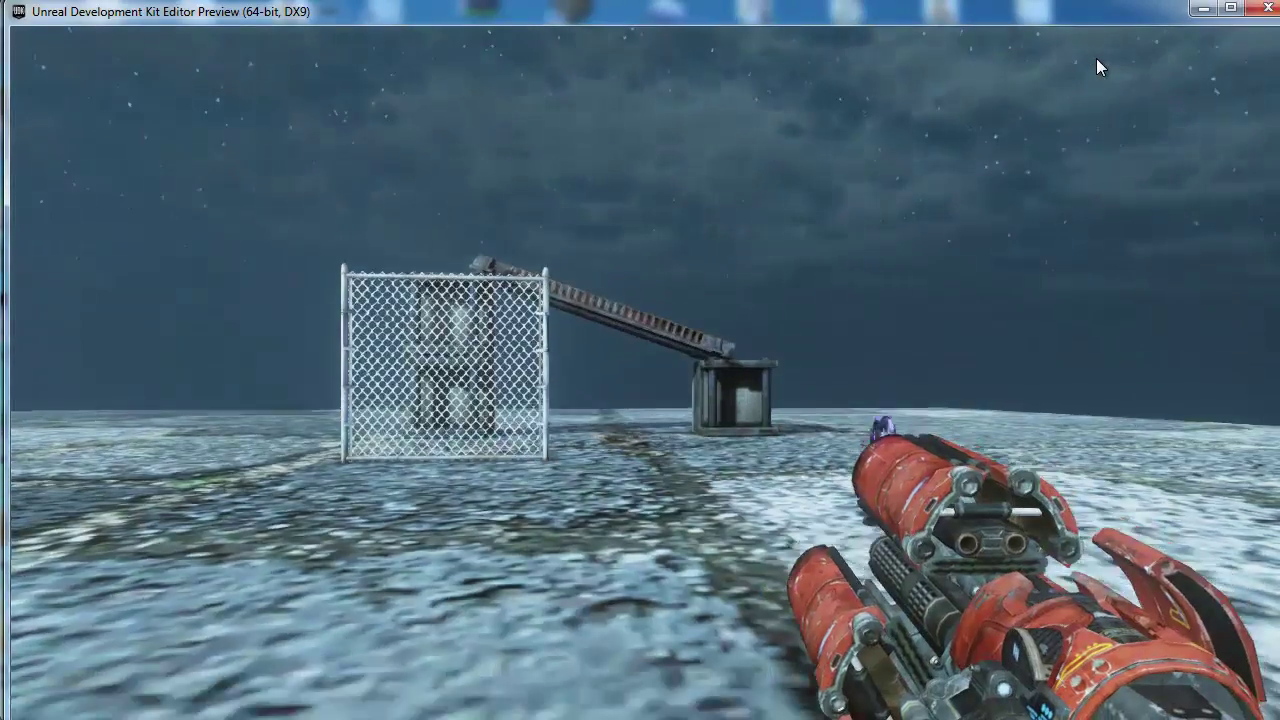
- Play-test the lamp by approaching it and firing rockets at it, then end the preview
key("w")
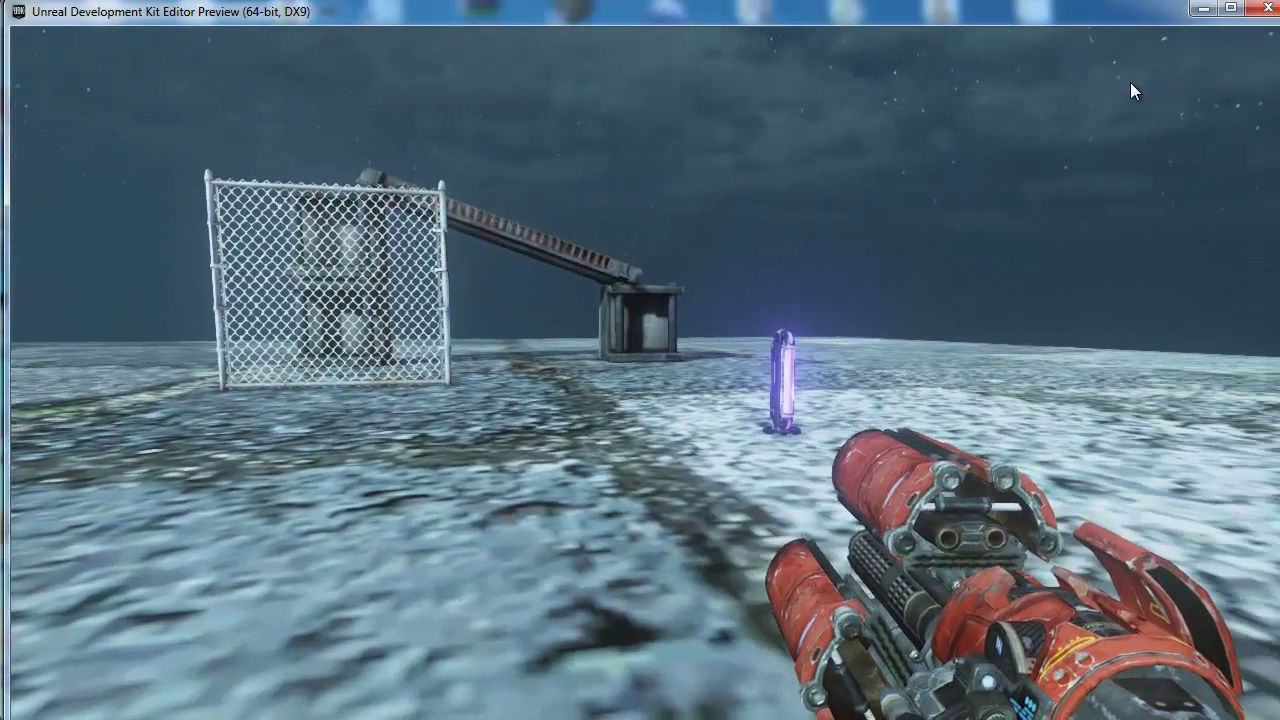
left_click(1130, 88)
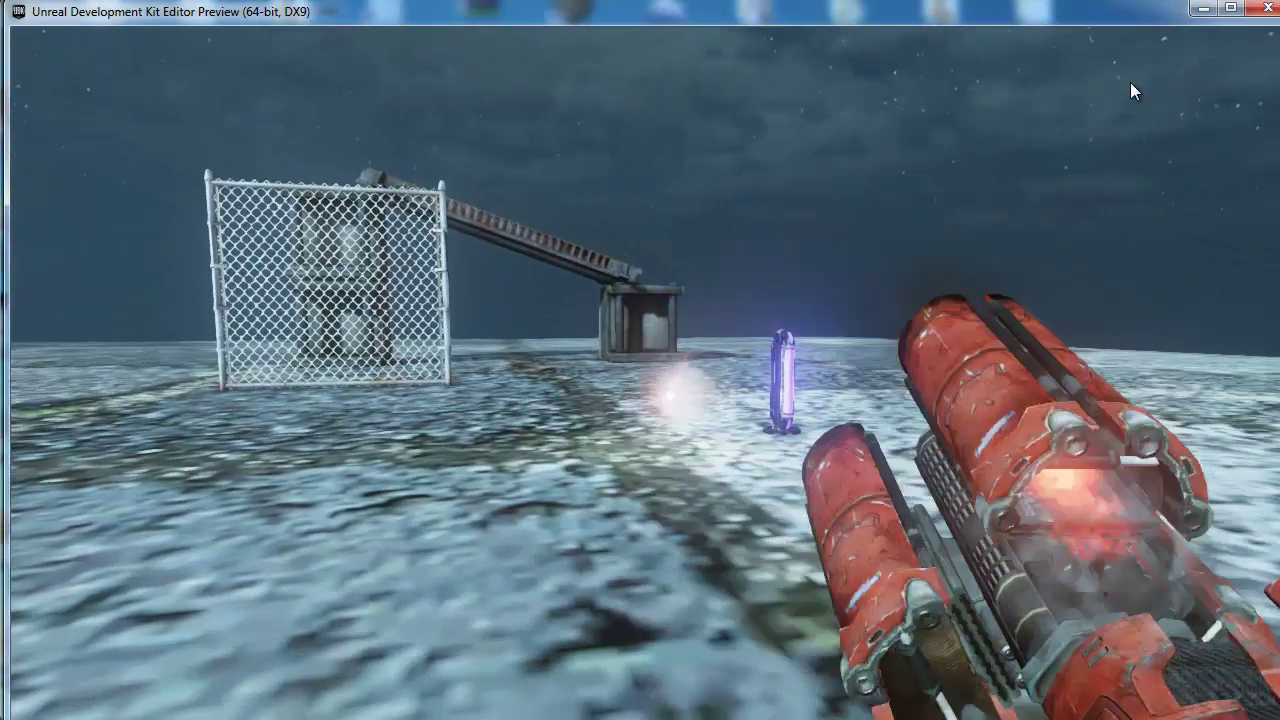
key("w")
left_click(1148, 85)
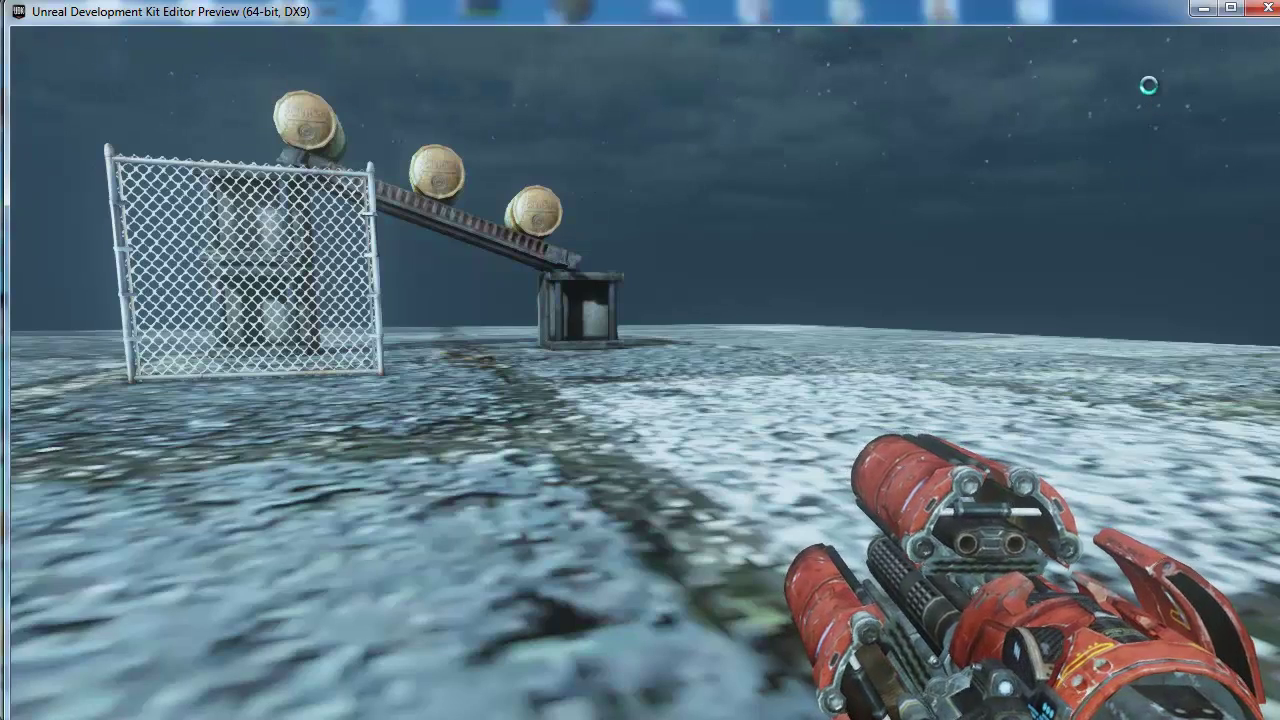
key("Escape")
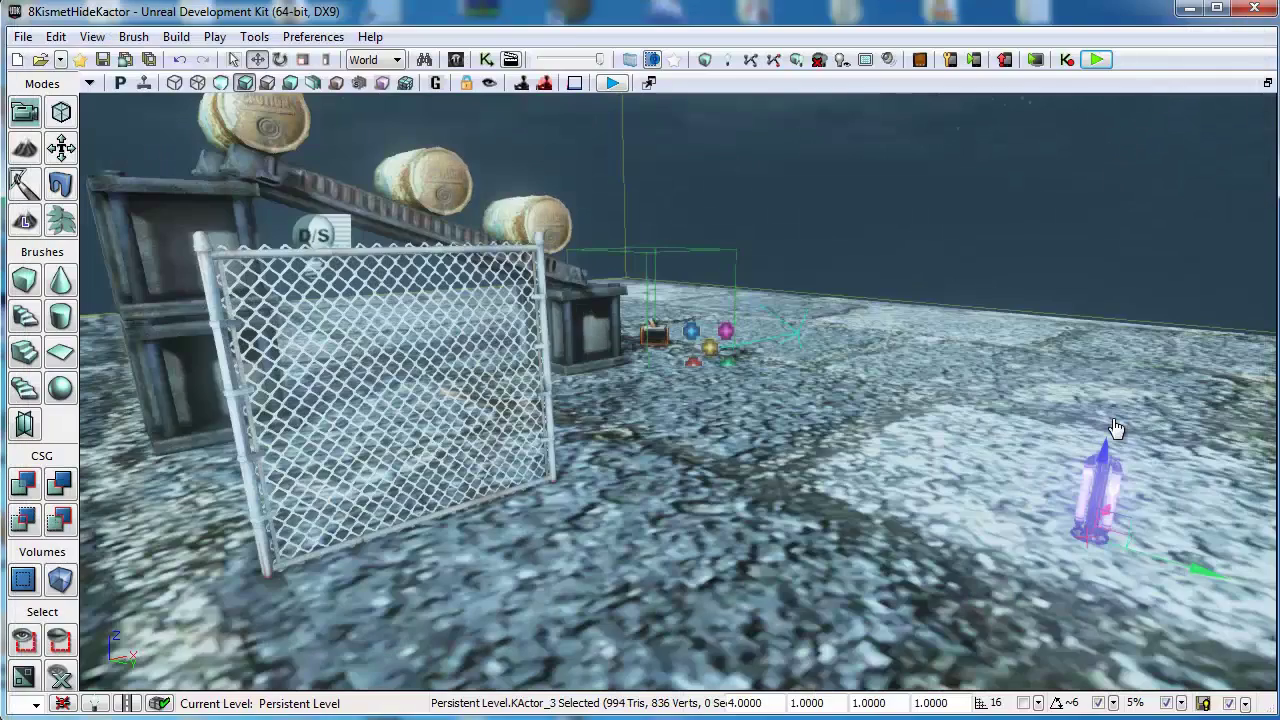
- Disable Damage Applies Impulse in the lamp KActor_3's properties and close them
key("f")
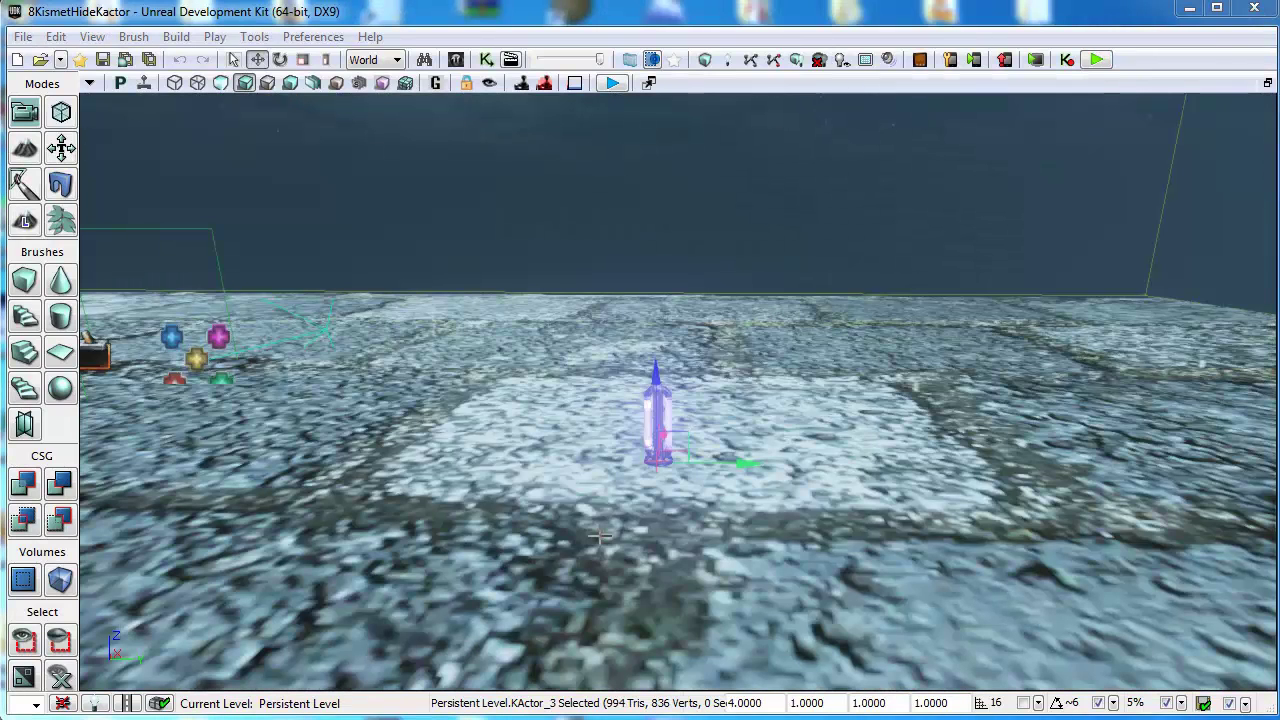
double_click(646, 404)
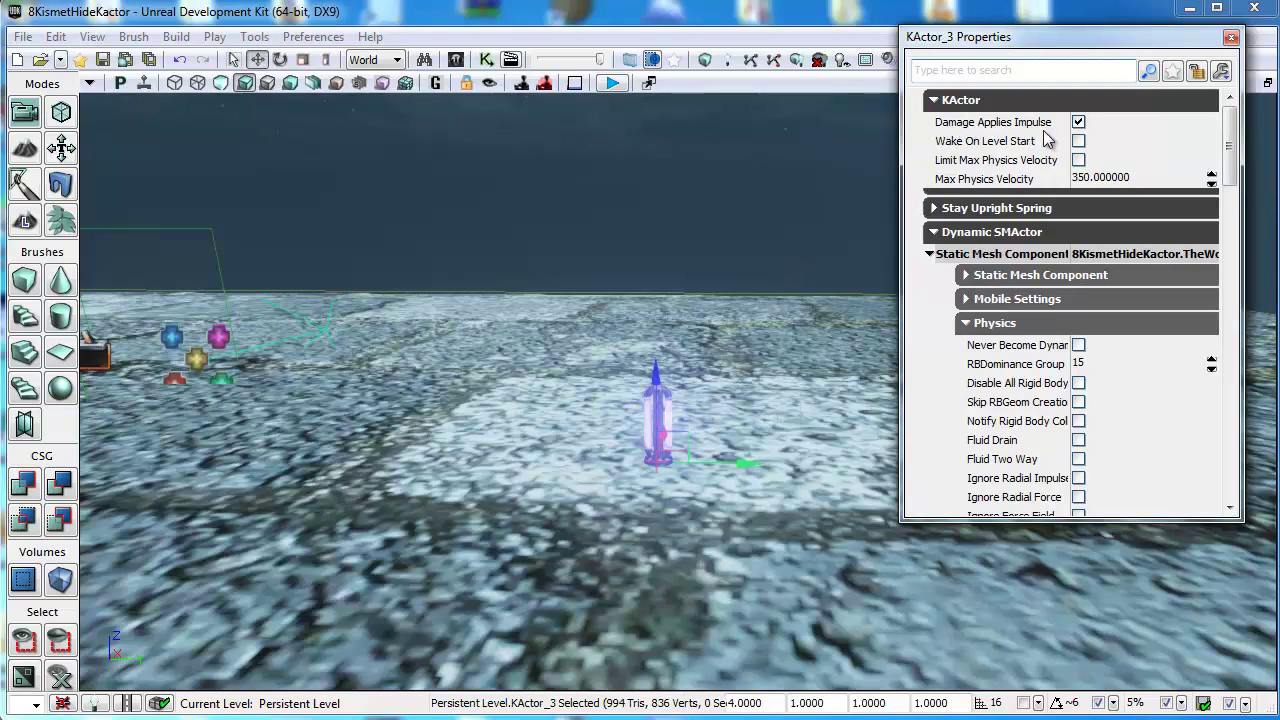
left_click(1079, 123)
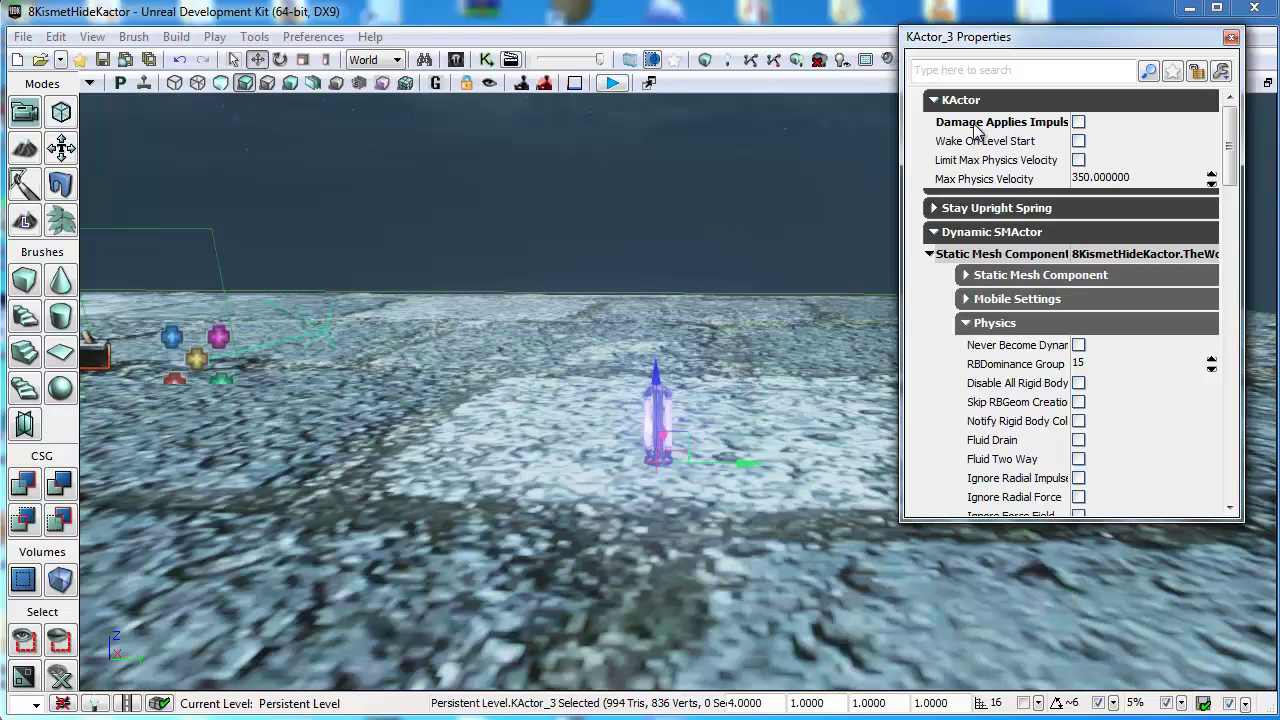
left_click(1231, 37)
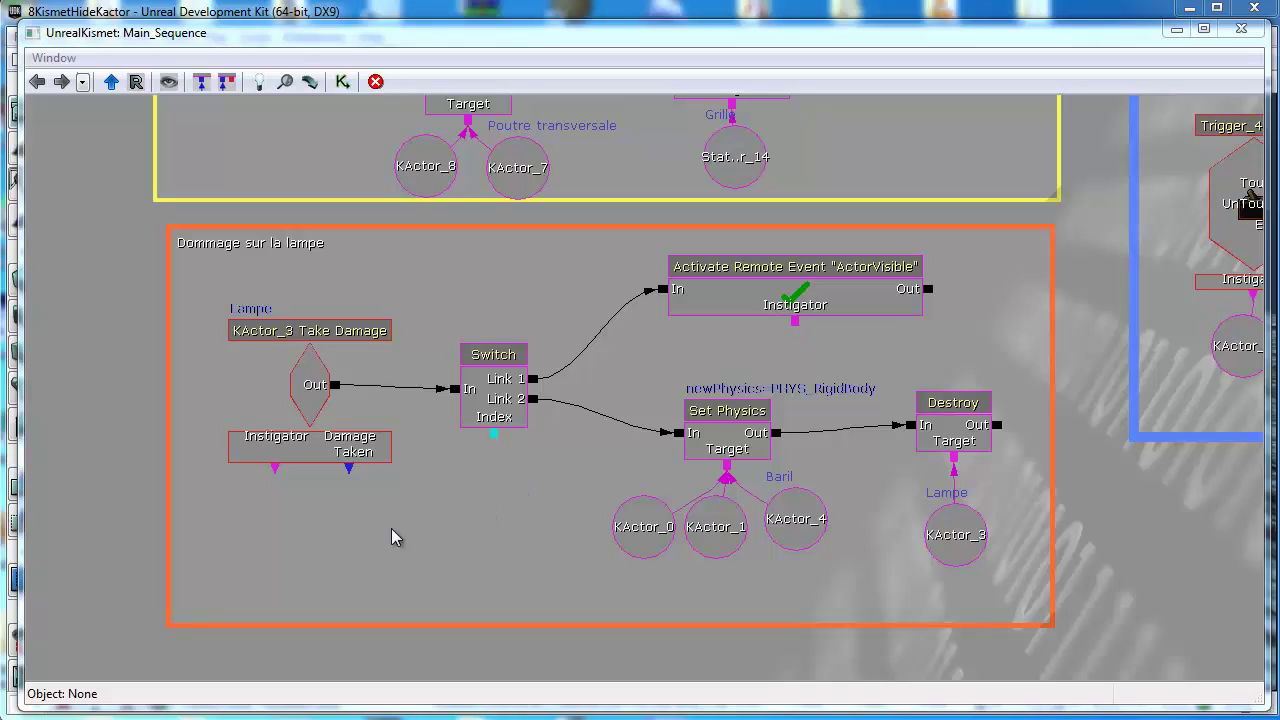
- Select the KActor_3 Take Damage event in Kismet and show its properties to examine the damage amount, threshold and types
left_click(329, 386)
left_click(289, 386)
left_click(314, 382)
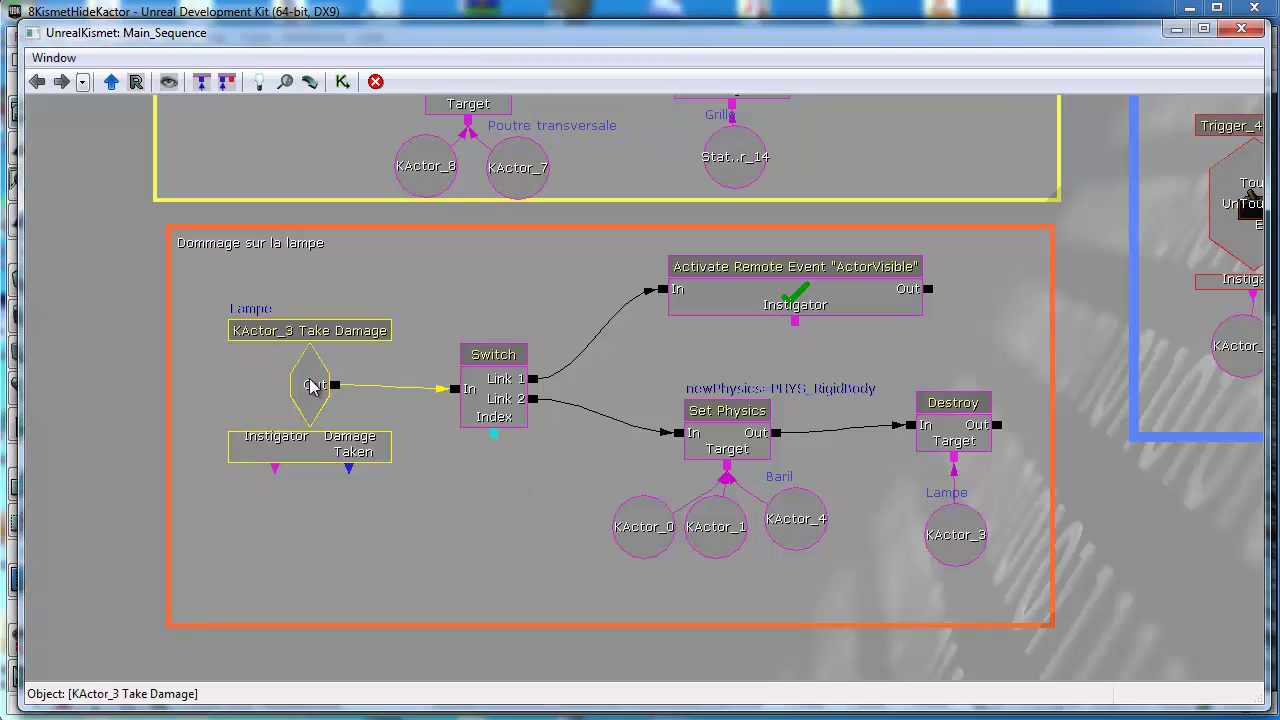
left_click(53, 58)
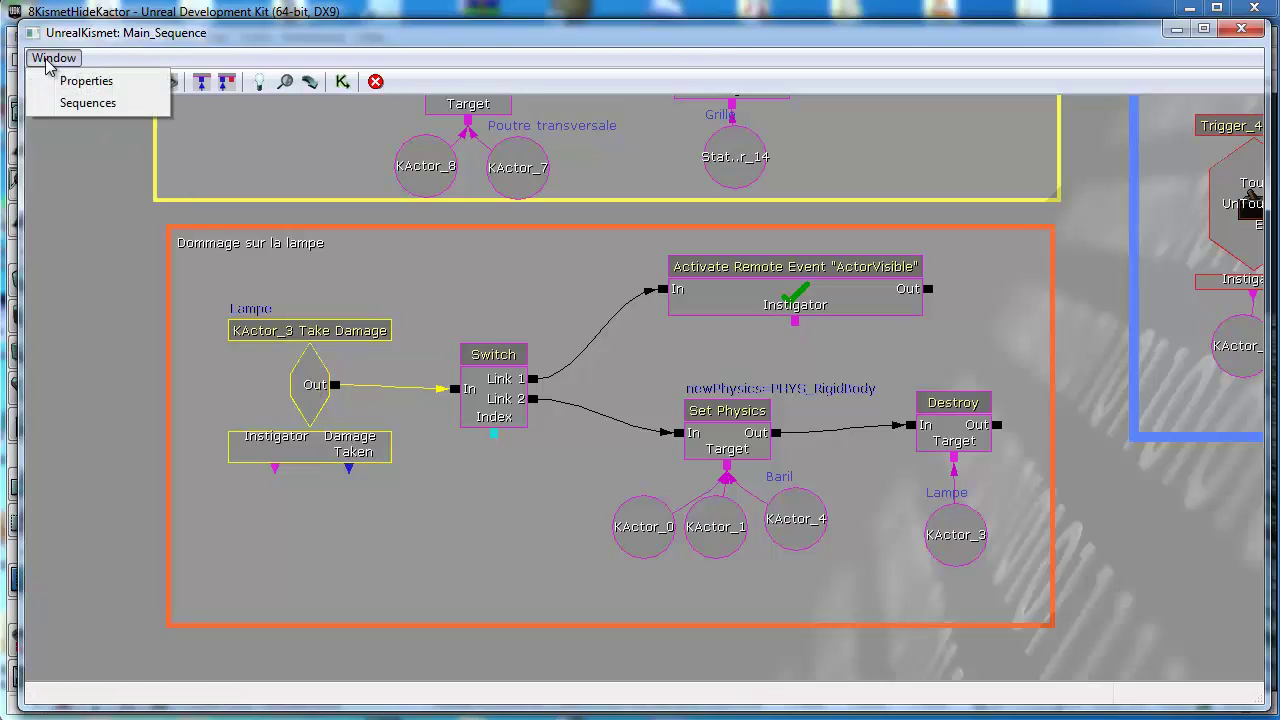
left_click(60, 82)
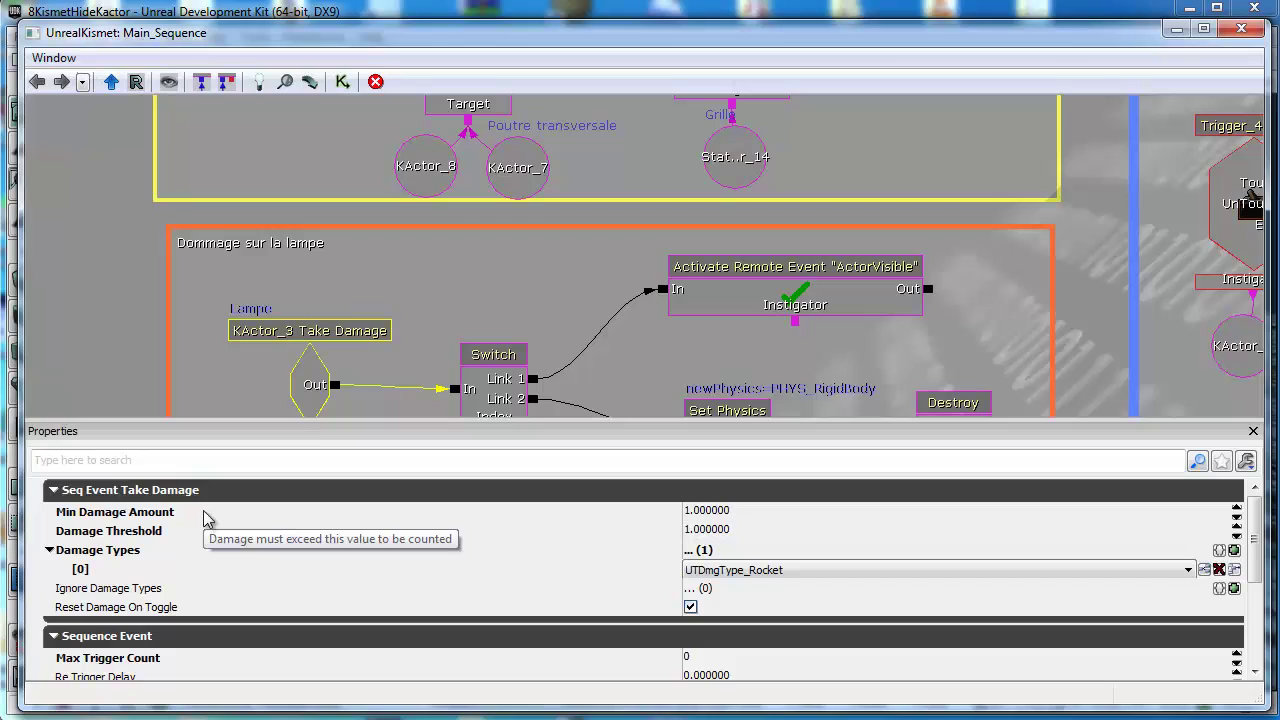
- Remove the Damage Types entry of the KActor_3 Take Damage event and add one set to UTDmgType_Rocket
left_click_drag(251, 388, 290, 281)
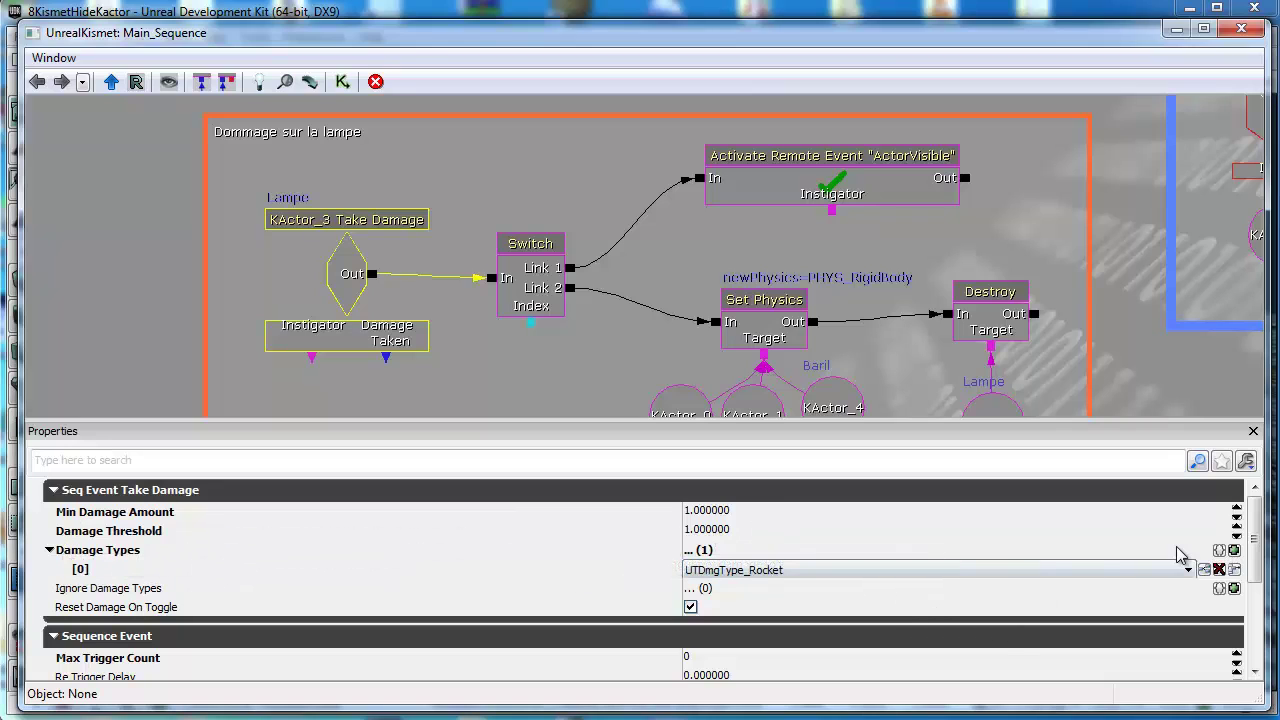
left_click(1233, 569)
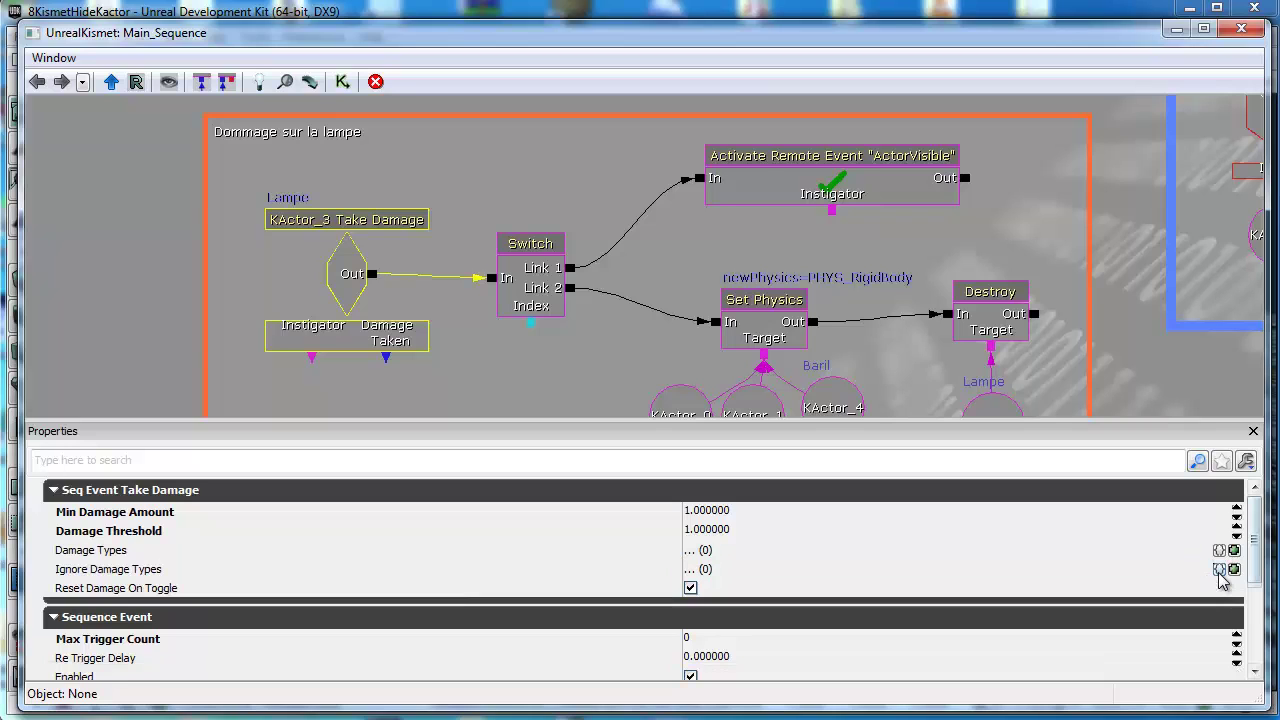
left_click(1234, 551)
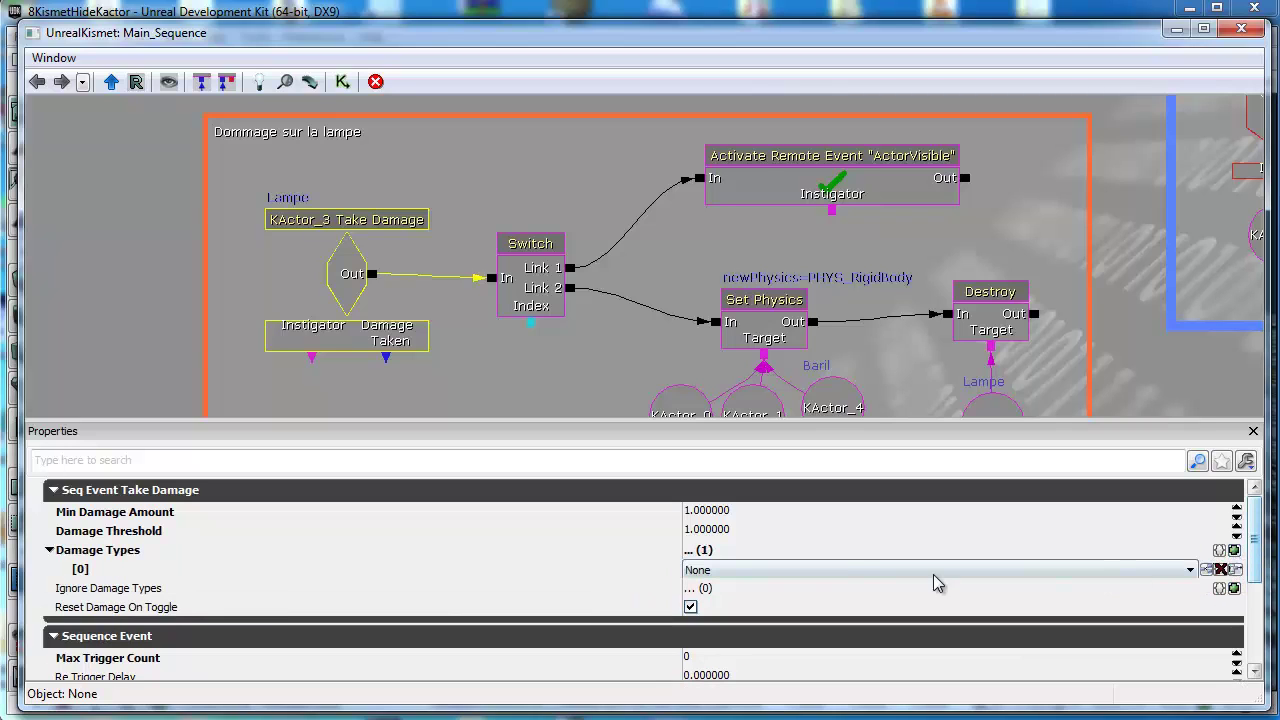
left_click(765, 570)
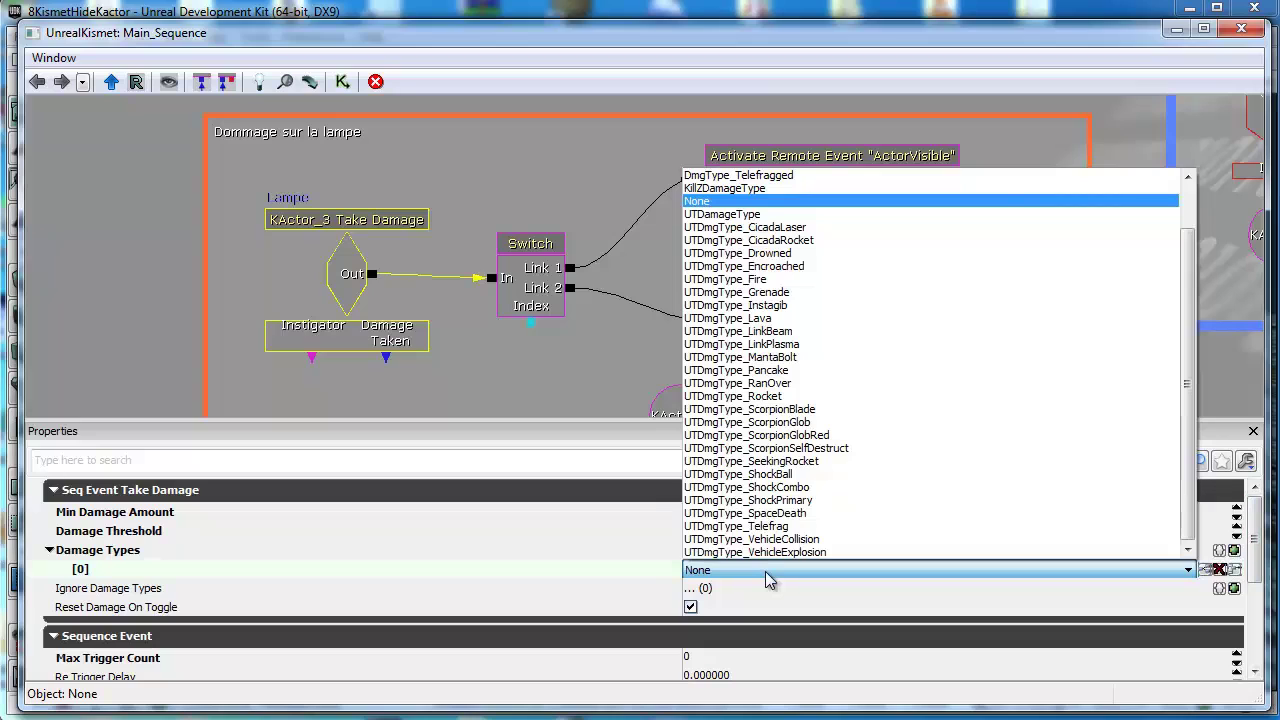
left_click(770, 396)
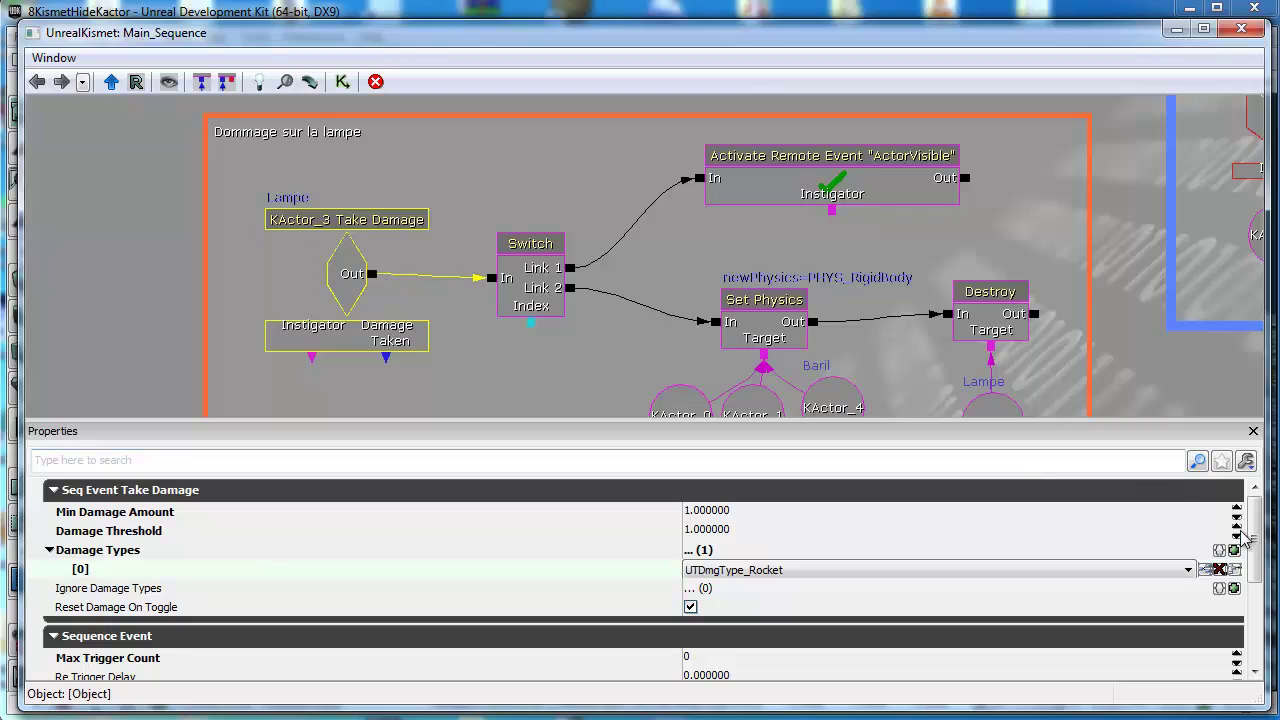
scroll(1257, 528, "down", 3)
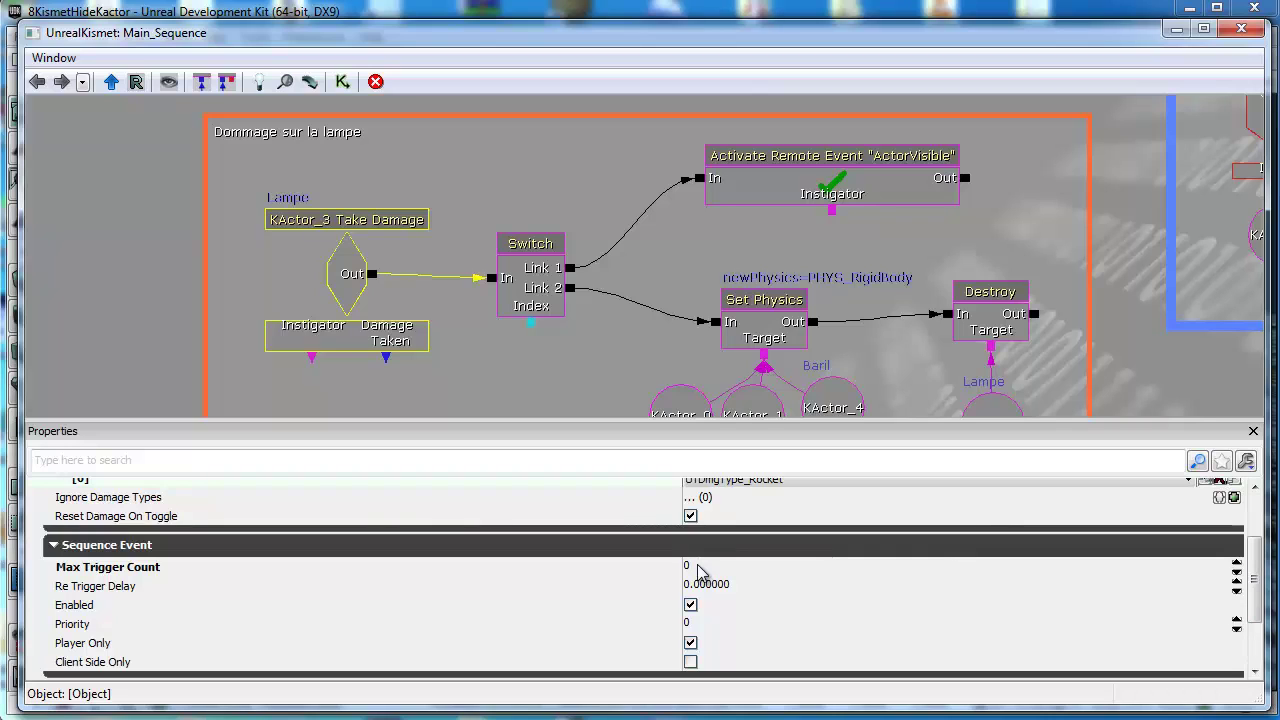
- Select the Switch action fed by the lamp's Take Damage event and examine its link count and looping settings
left_click(530, 244)
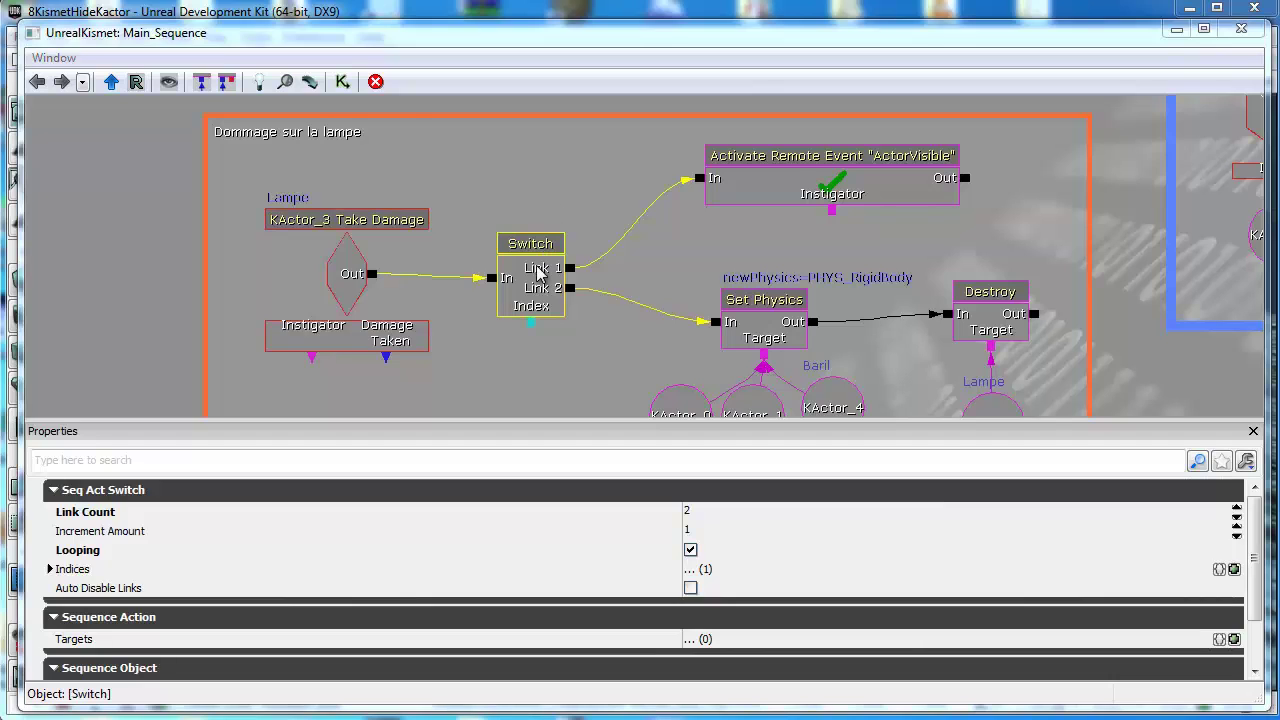
left_click_drag(518, 280, 631, 262)
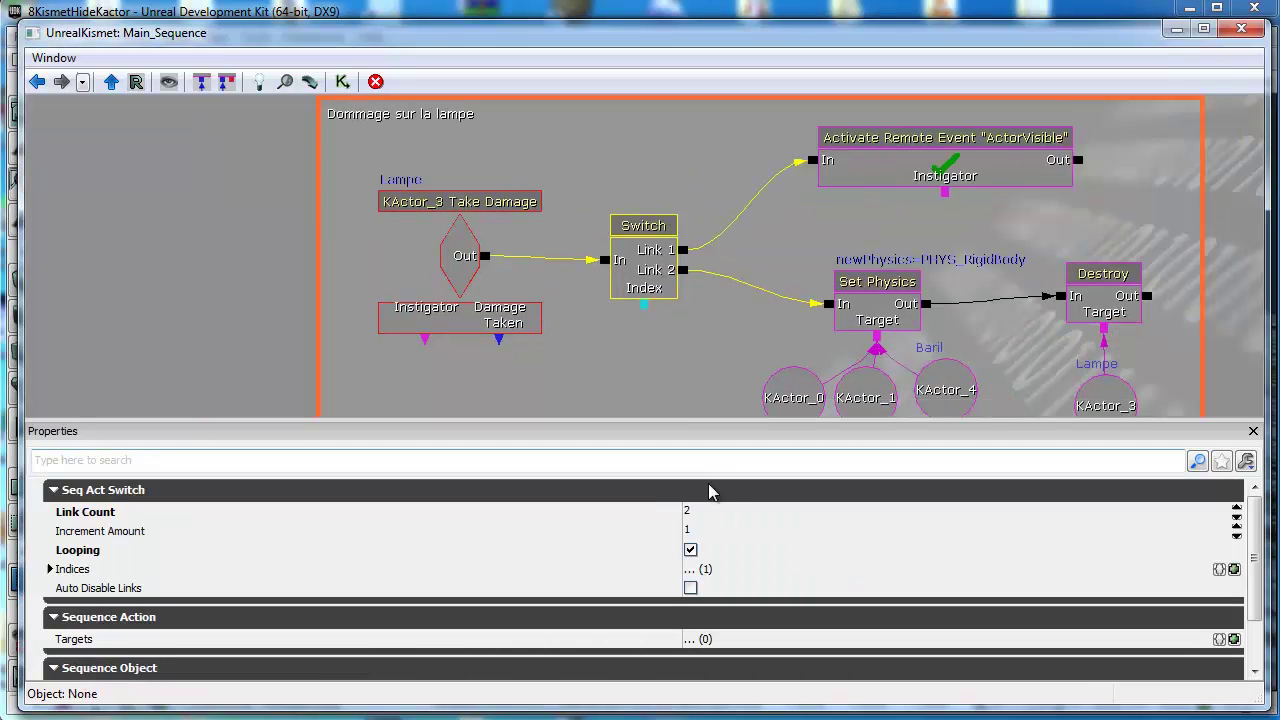
left_click(711, 511)
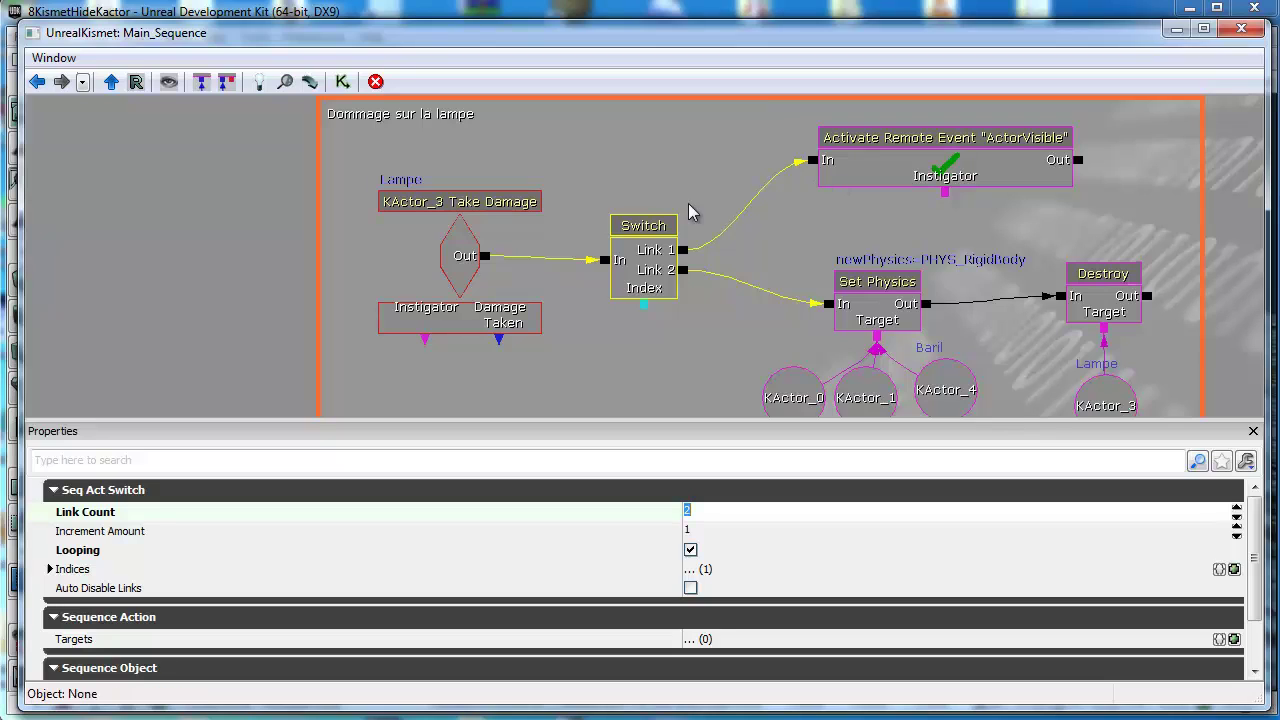
- Compare the ActorVisible remote event with its Activate Remote Event action, examine the action's event name, and close the properties
left_click_drag(228, 220, 288, 432)
left_click_drag(260, 200, 208, 354)
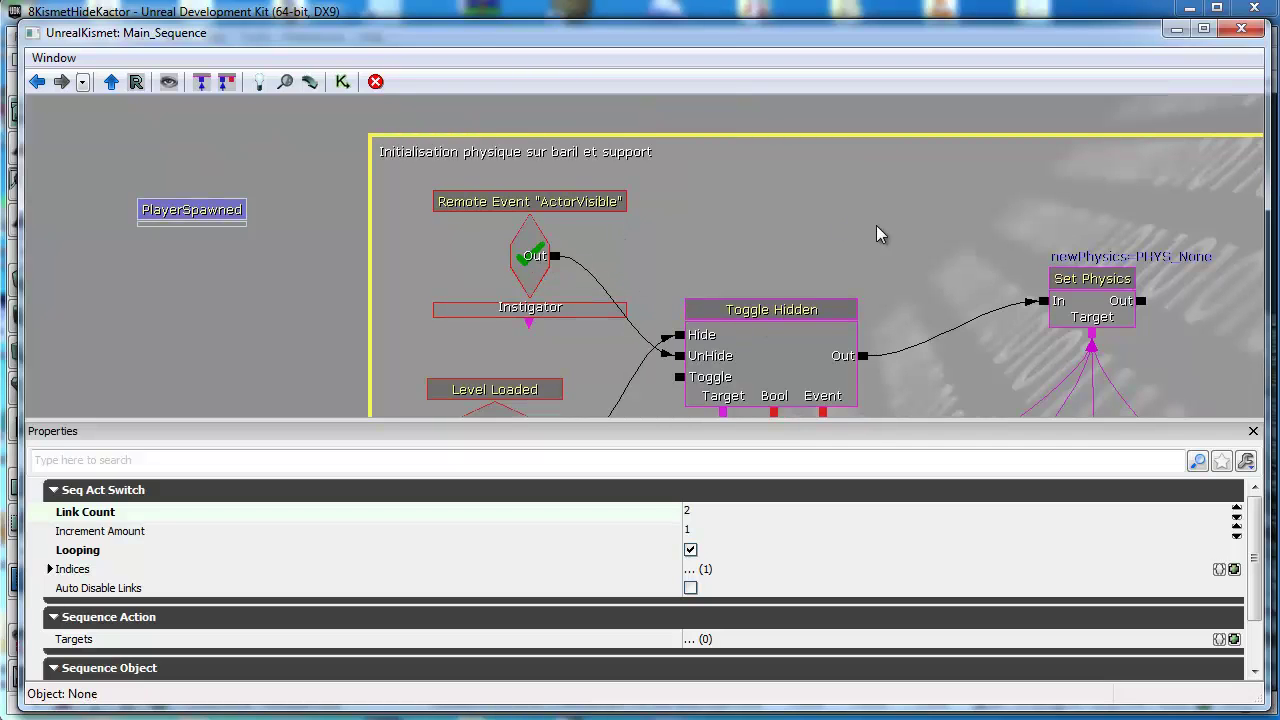
left_click_drag(877, 234, 877, 107)
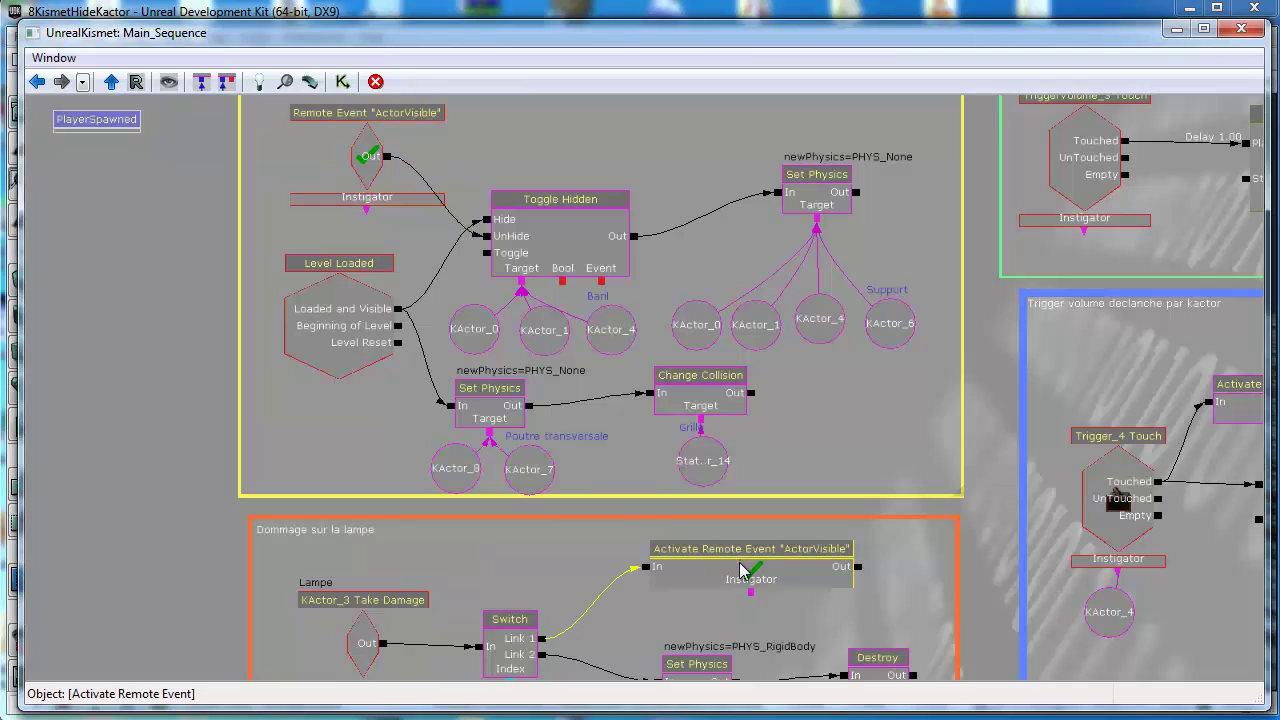
left_click(54, 57)
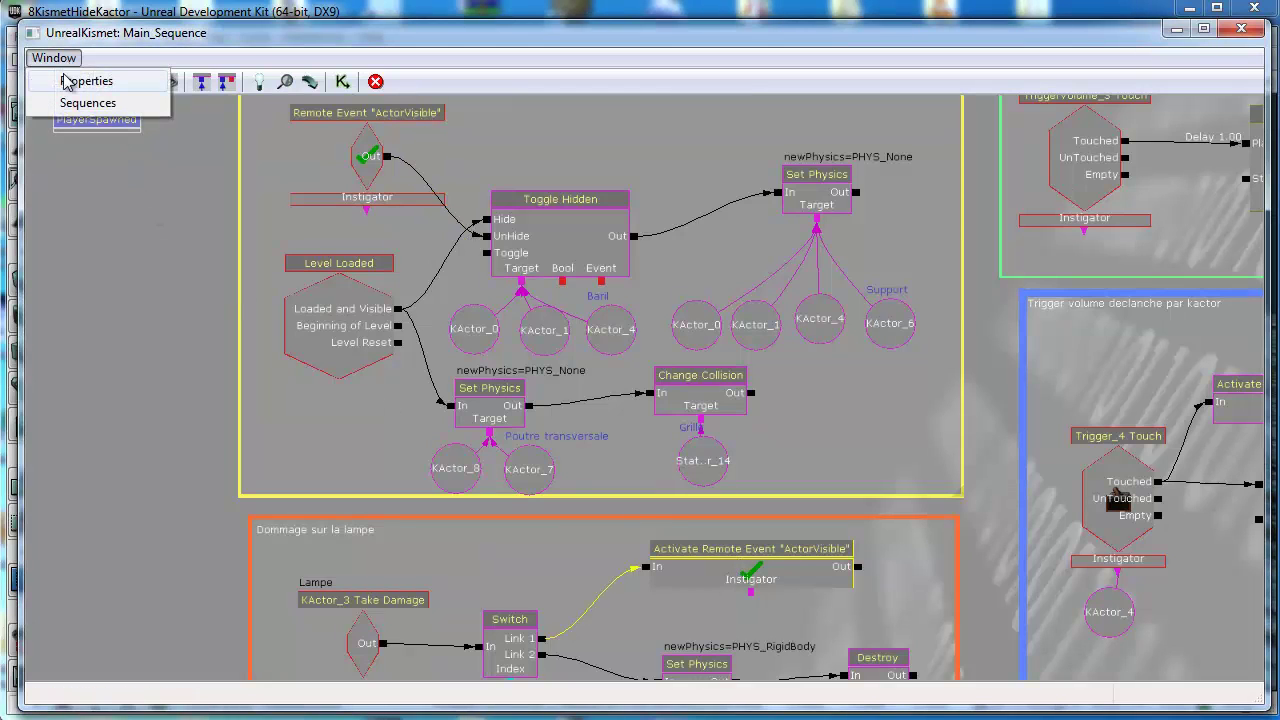
left_click(72, 81)
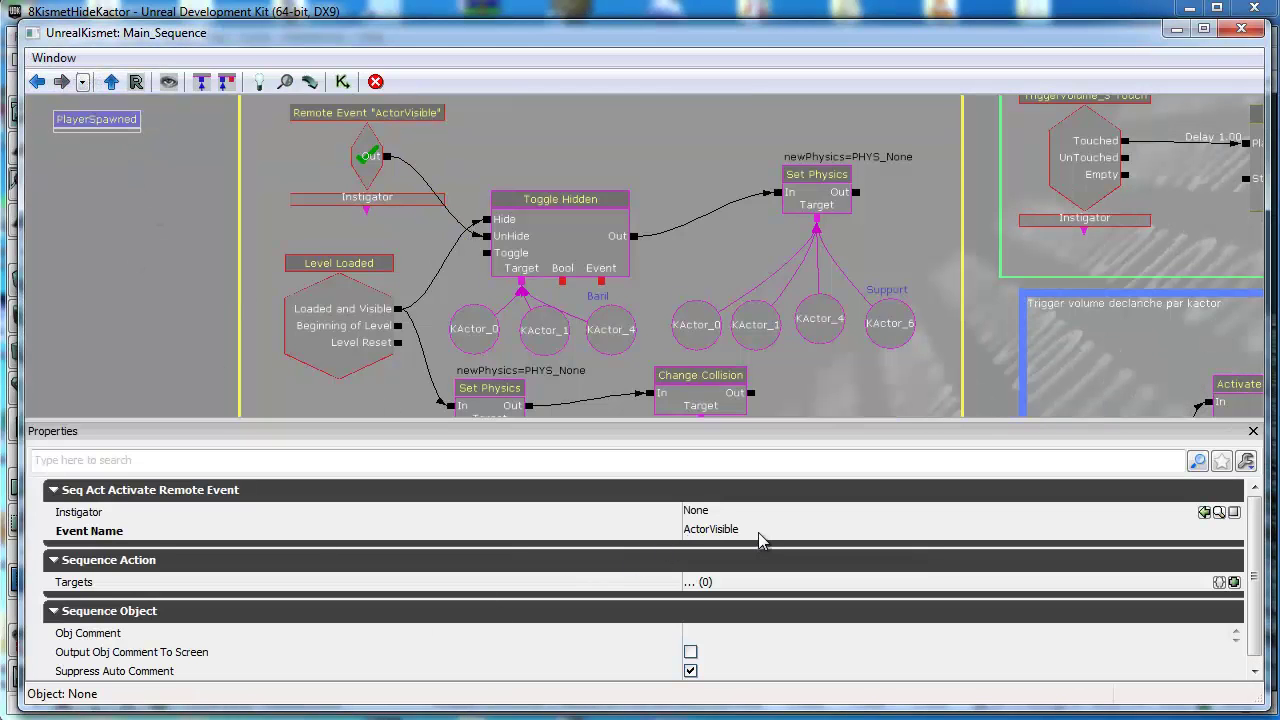
left_click(1253, 431)
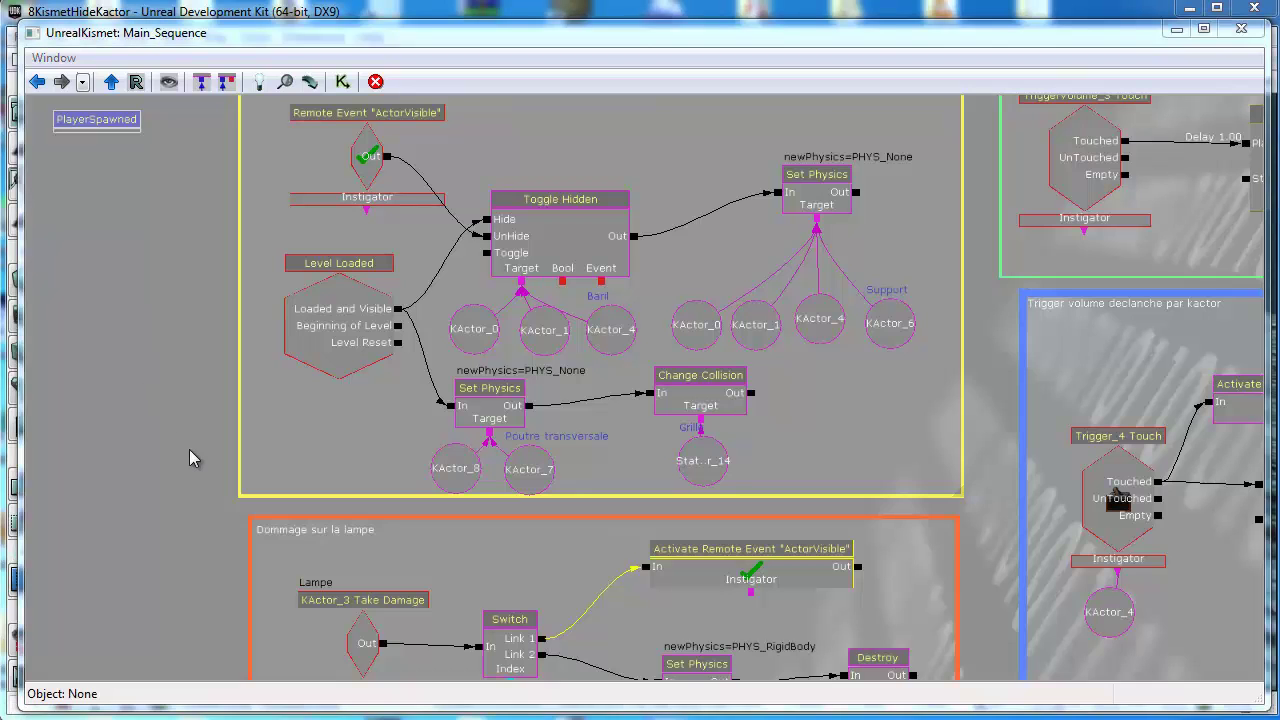
- Review the lamp damage sequence, examine the new physics setting of its Set Physics action, and close the properties
left_click_drag(190, 452, 176, 292)
scroll(177, 288, "up", 1)
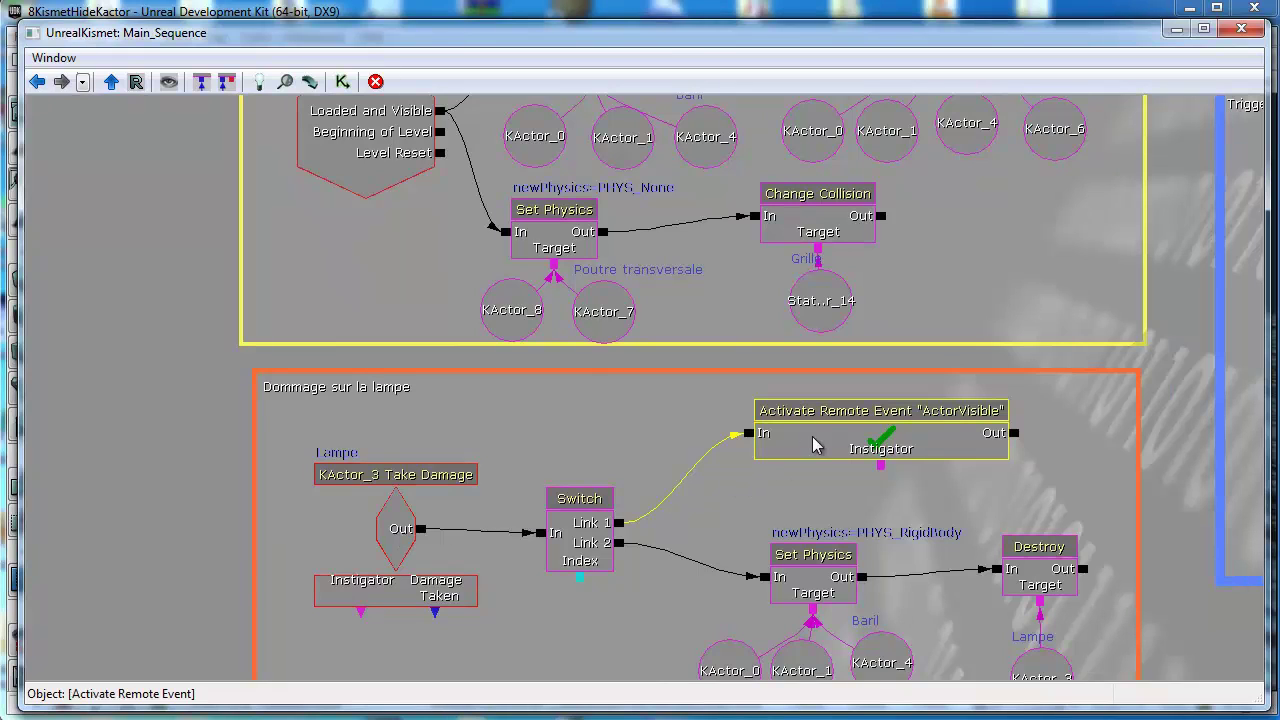
left_click_drag(94, 166, 97, 546)
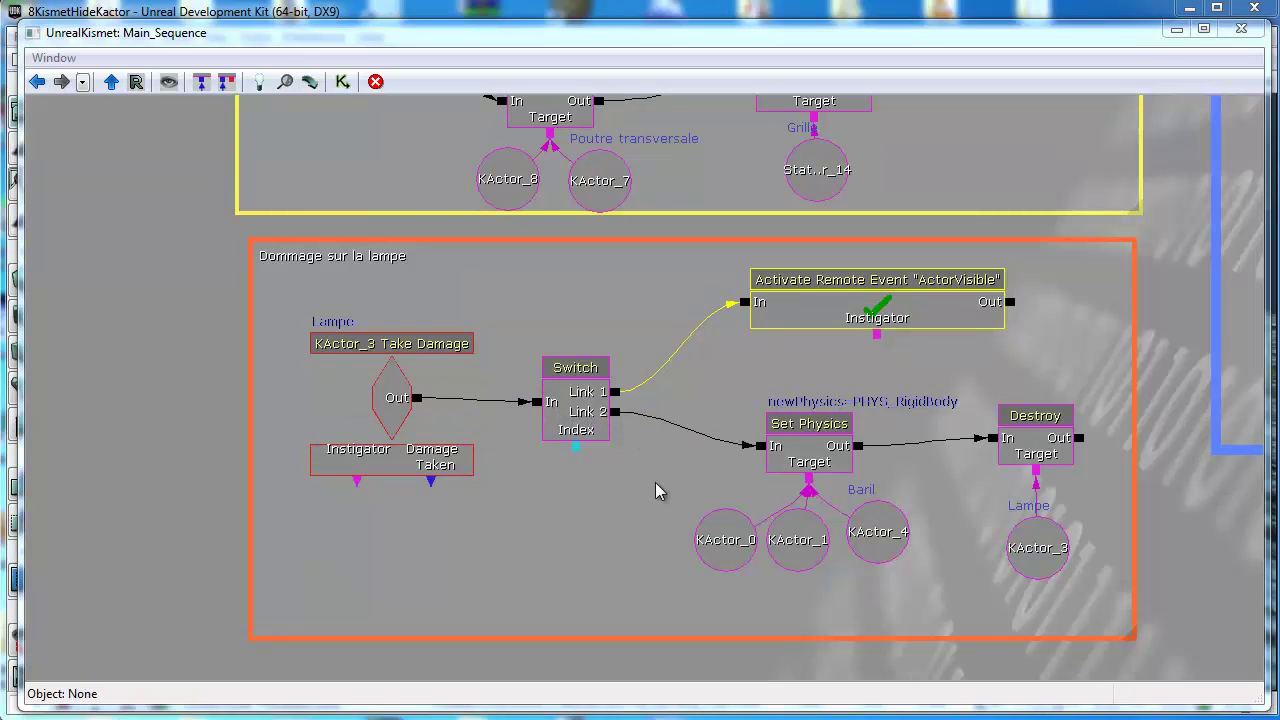
left_click_drag(579, 484, 510, 510)
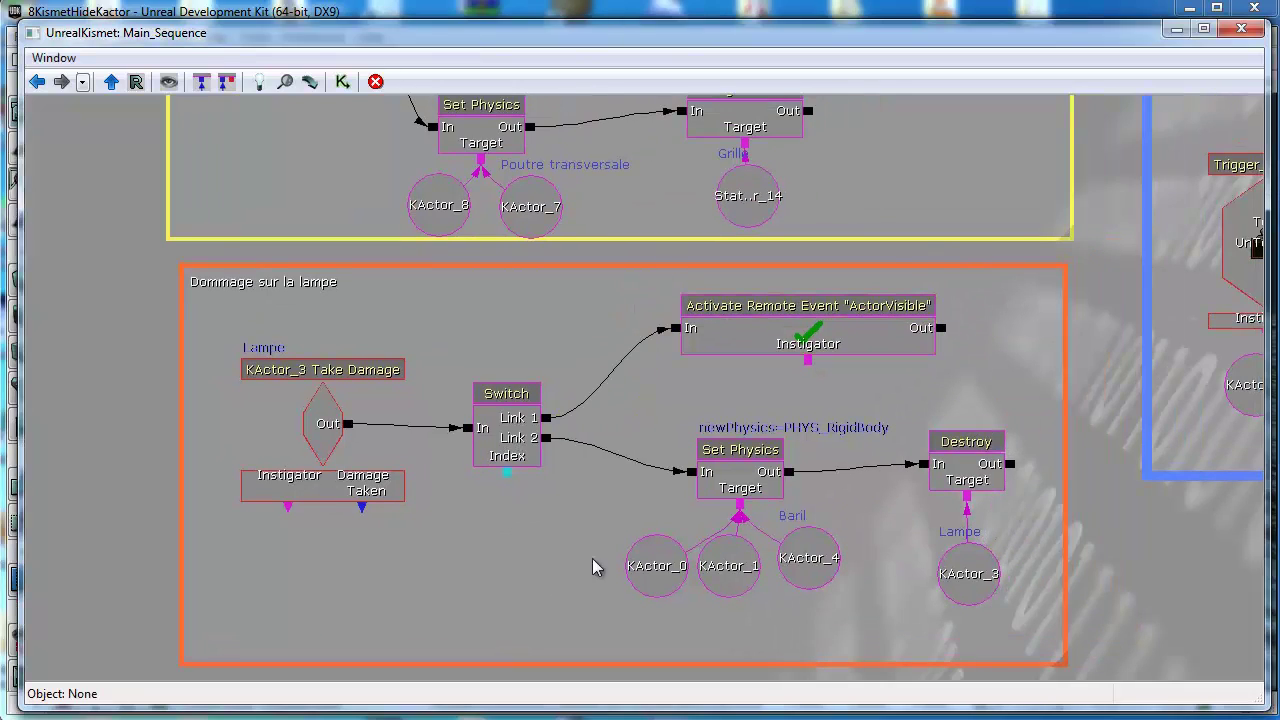
left_click(745, 480)
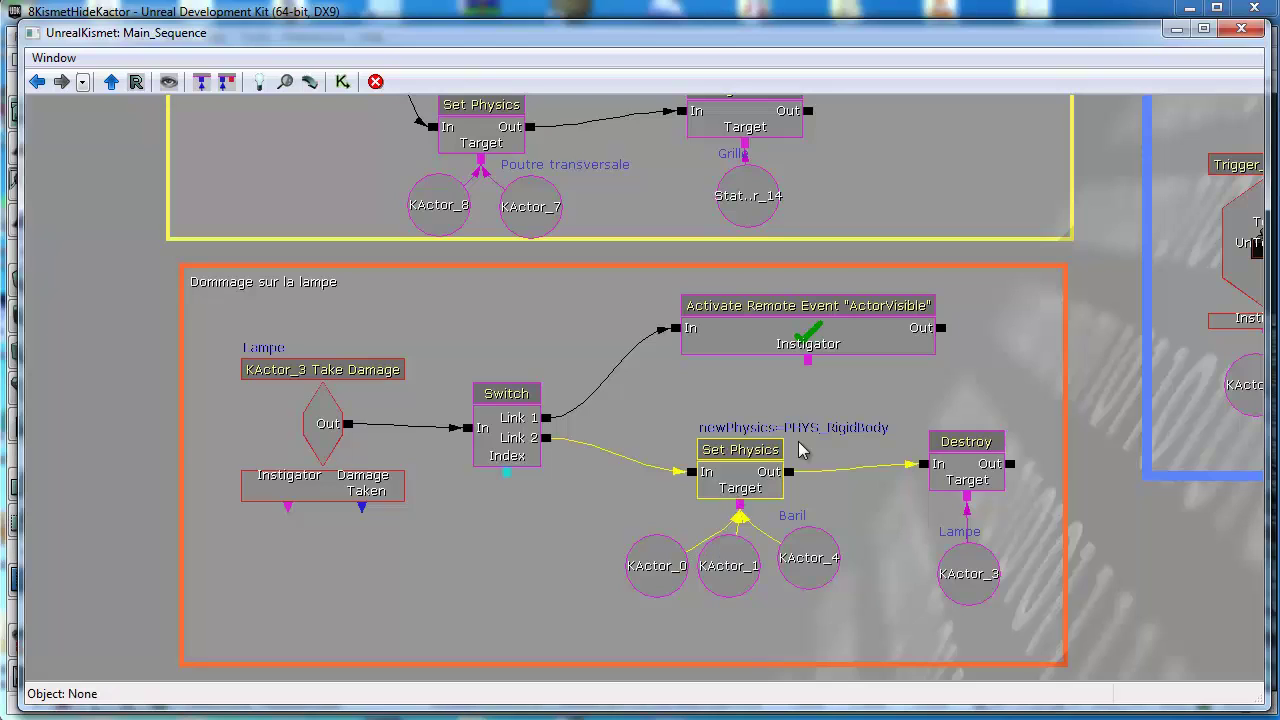
left_click(52, 58)
left_click(70, 82)
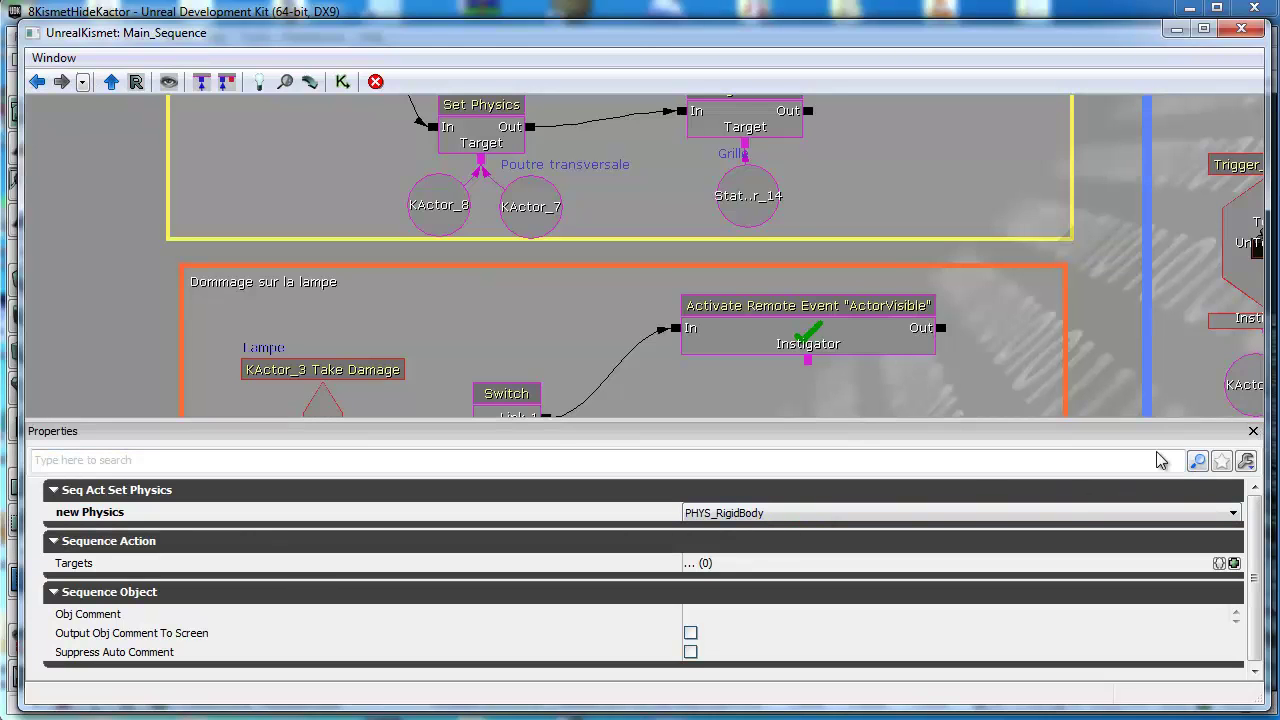
left_click(1253, 431)
- Examine the Destroy action and its lamp target KActor_3, and browse the available Actor actions without adding one
left_click_drag(895, 531, 682, 497)
left_click(760, 440)
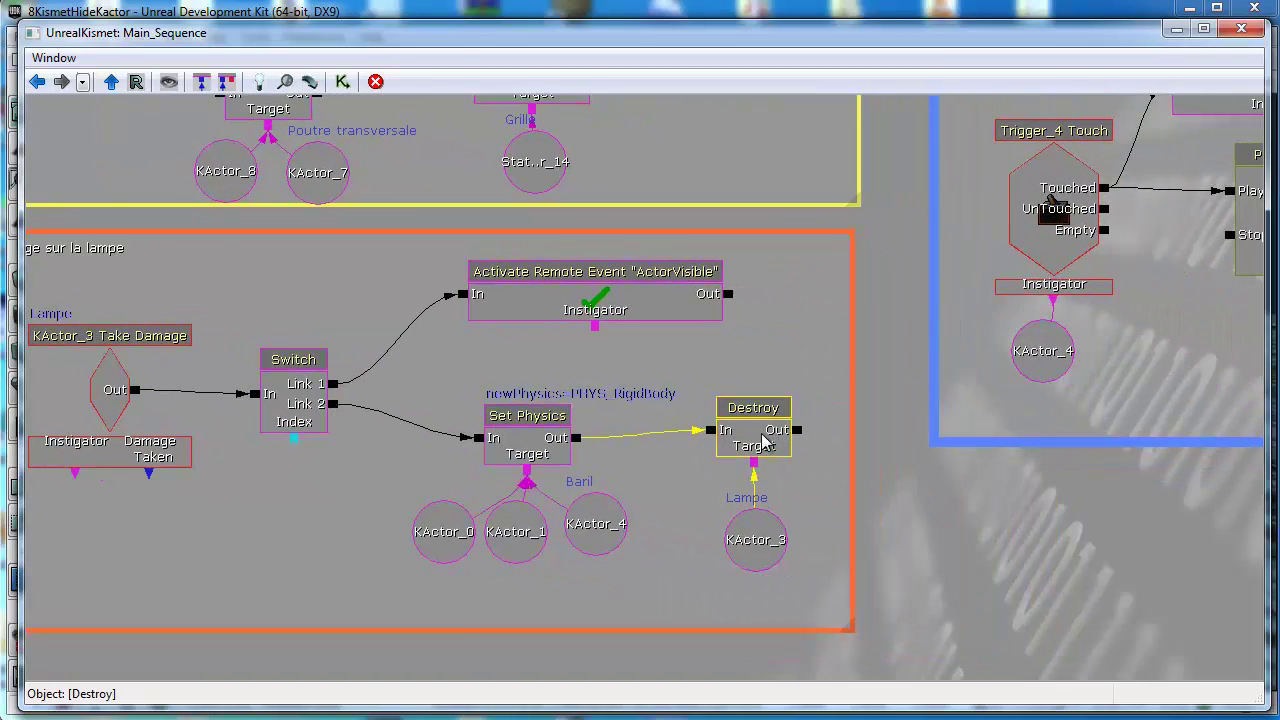
left_click(773, 541)
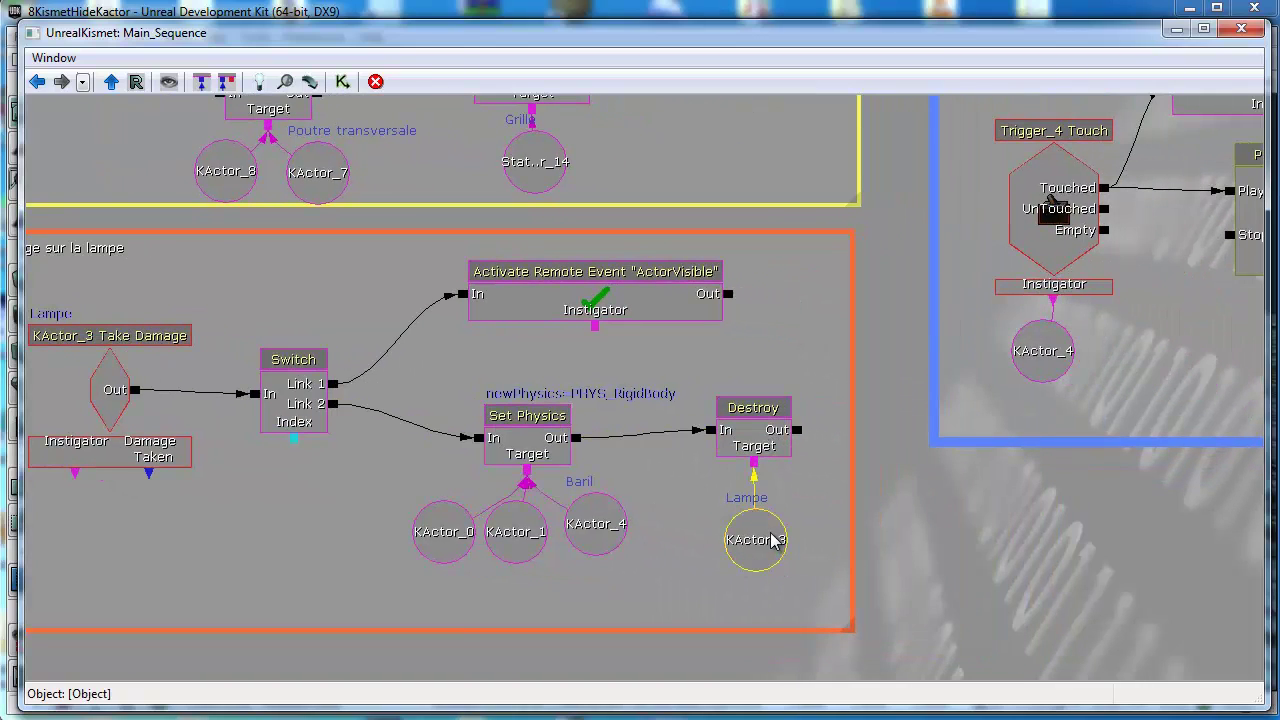
left_click_drag(680, 500, 708, 508)
right_click(465, 112)
mouse_move(551, 100)
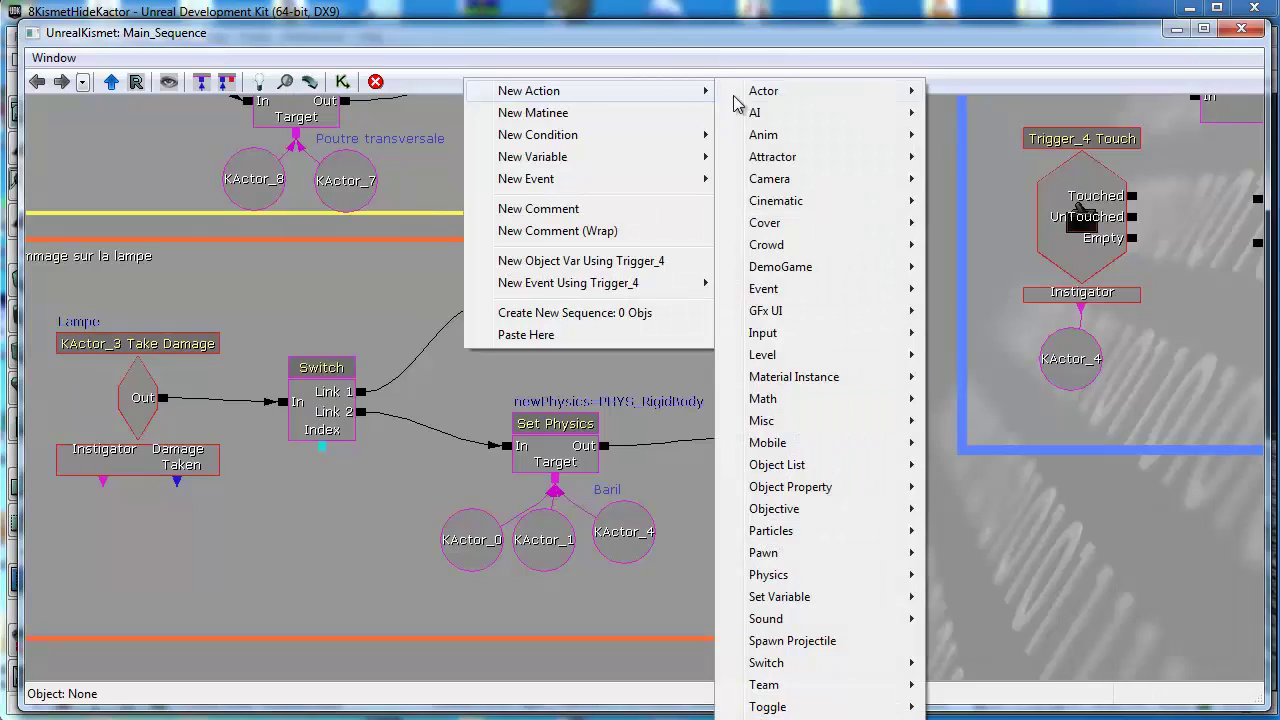
mouse_move(818, 96)
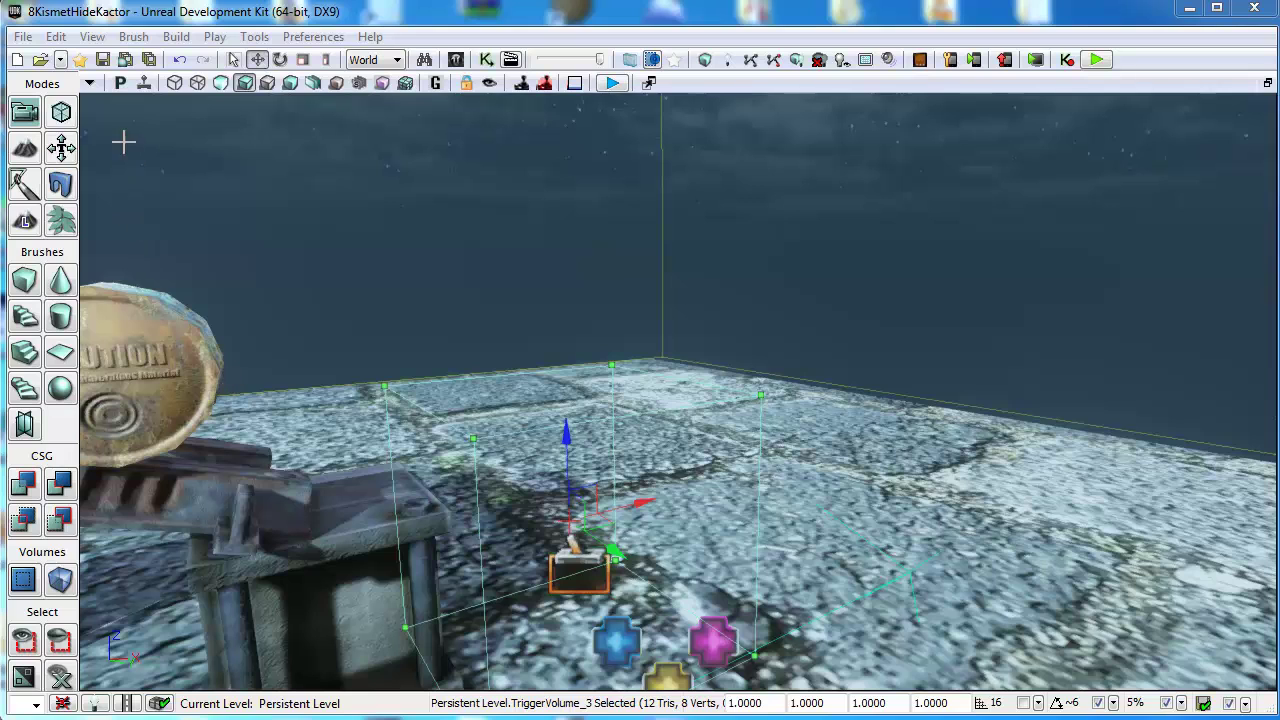
- View TriggerVolume_3 from the top and front, return to perspective, and examine its collision properties before closing them
left_click(120, 83)
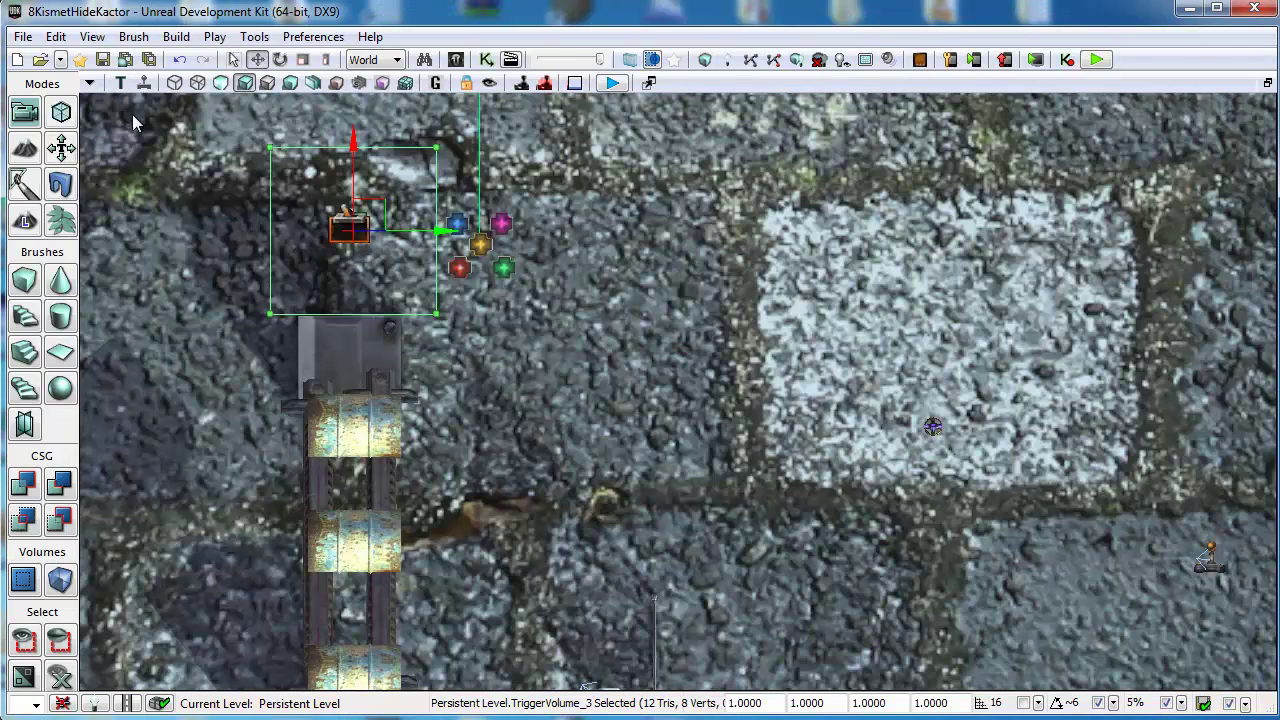
left_click(120, 84)
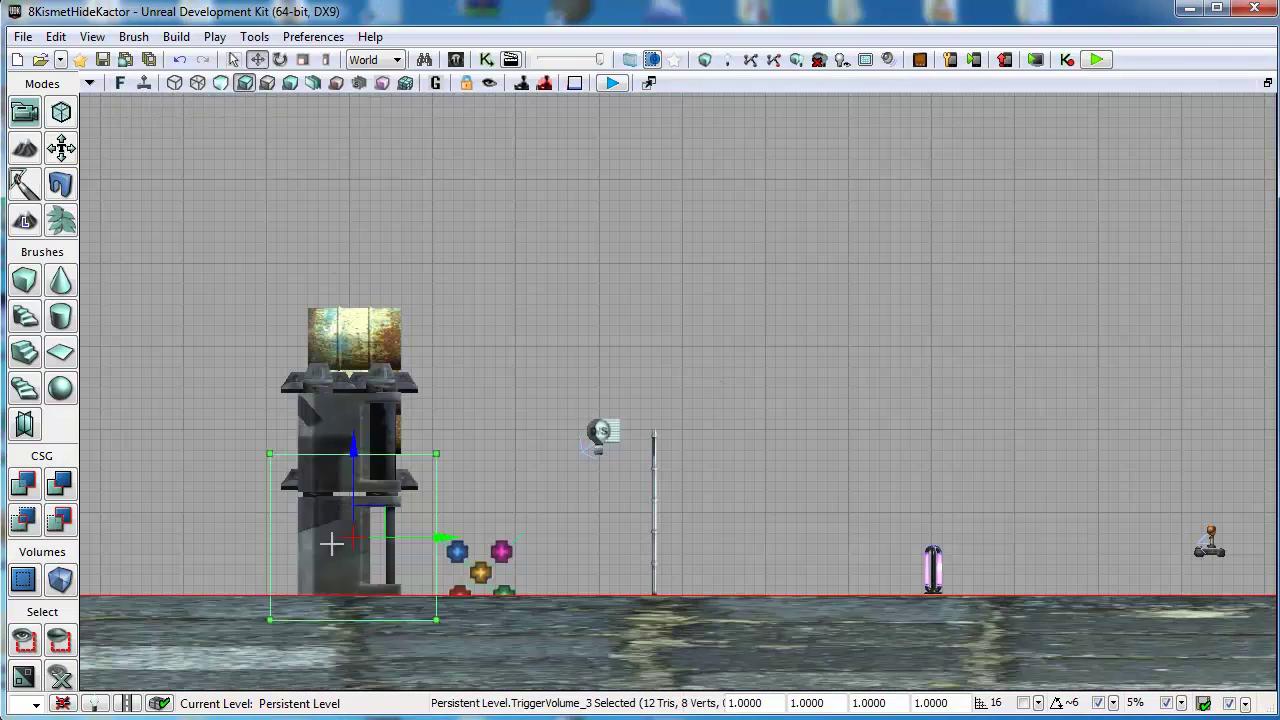
left_click(120, 83)
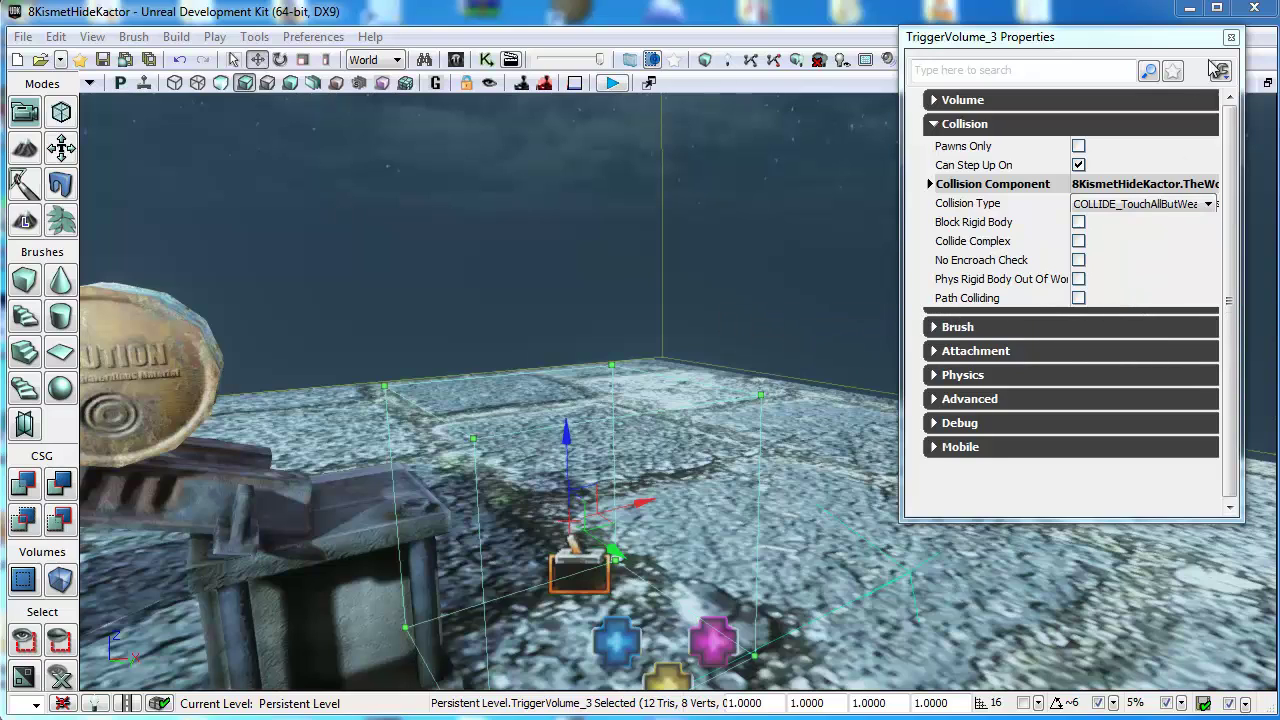
left_click(1231, 37)
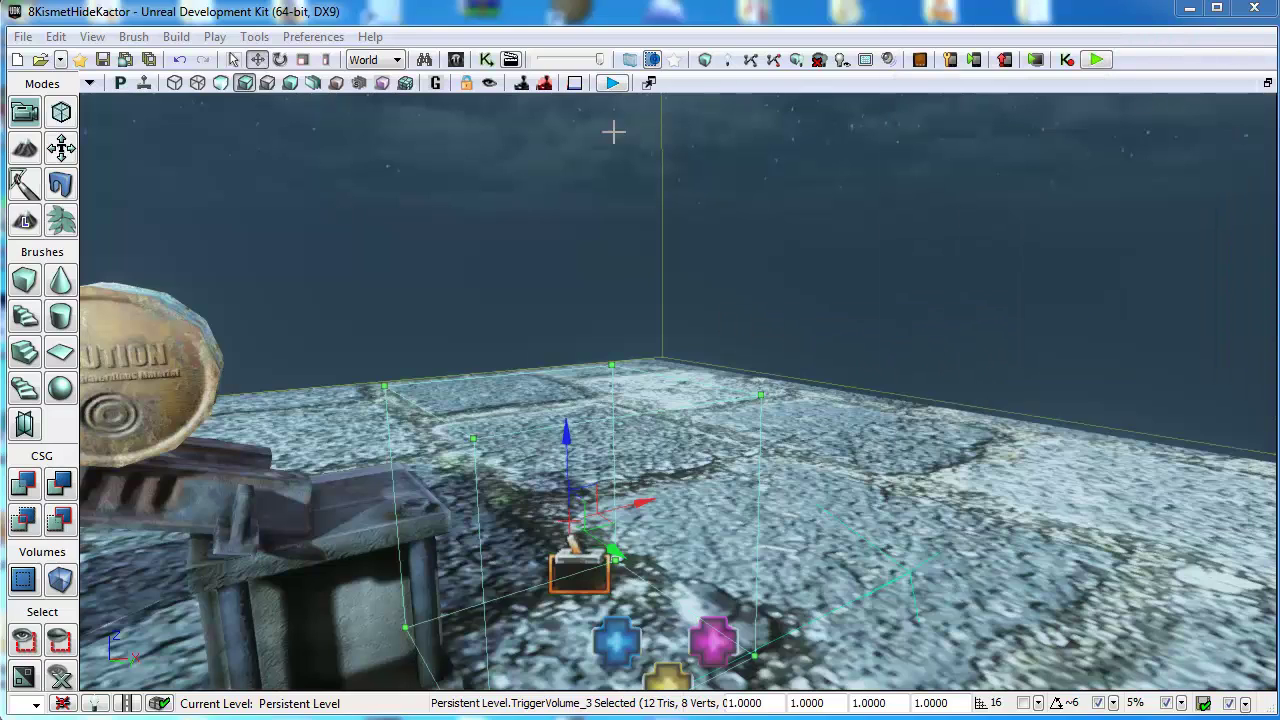
- Return to Kismet and look up the events available for TriggerVolume_3 without adding one
left_click(486, 59)
left_click(692, 217)
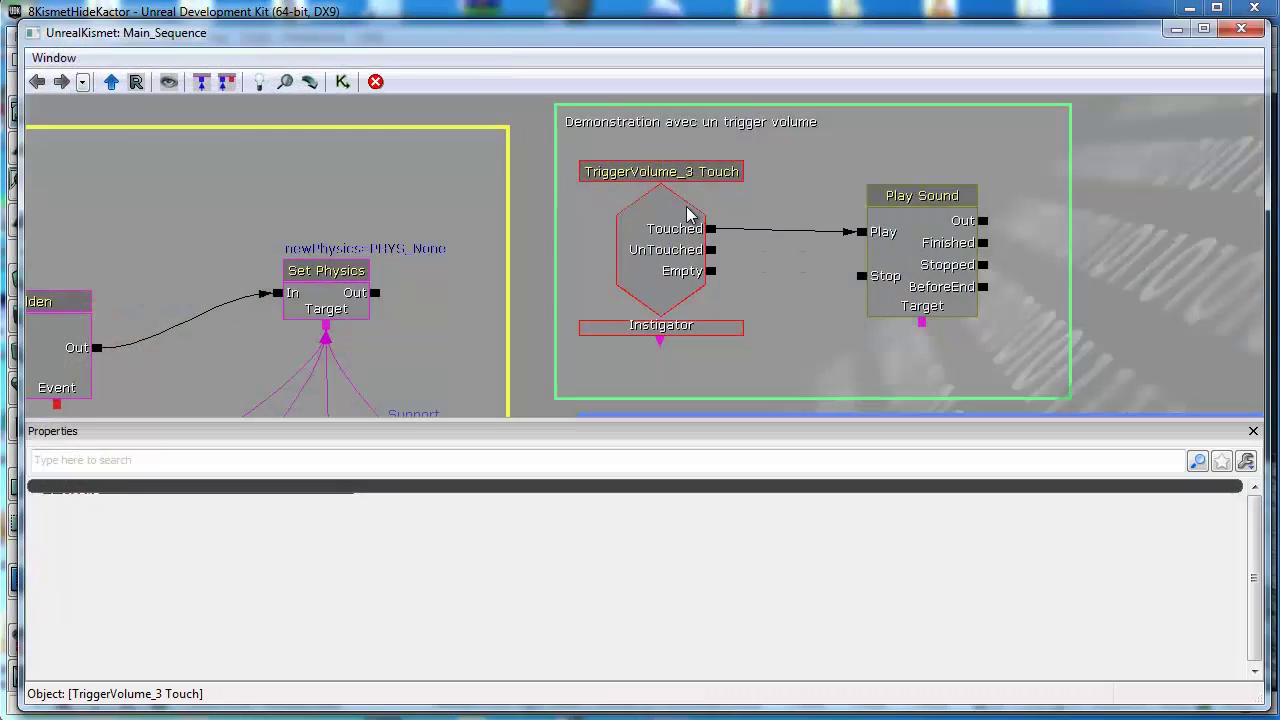
left_click(1109, 207)
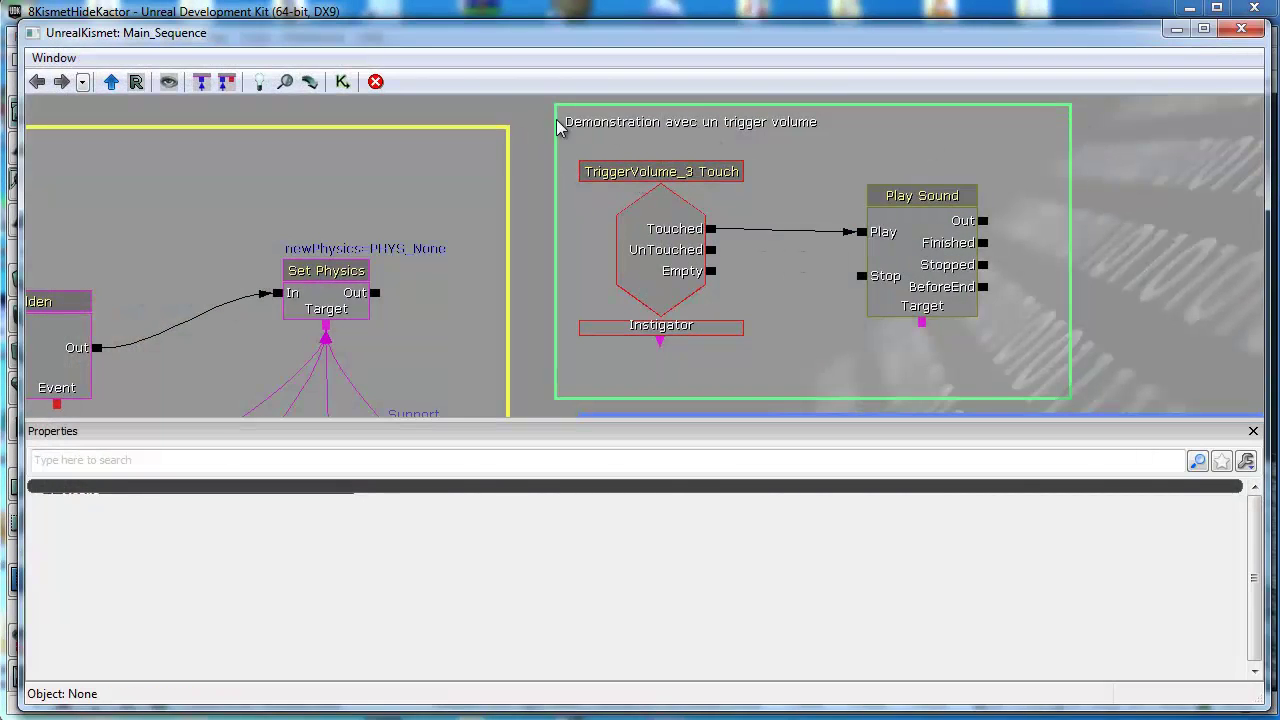
right_click(491, 116)
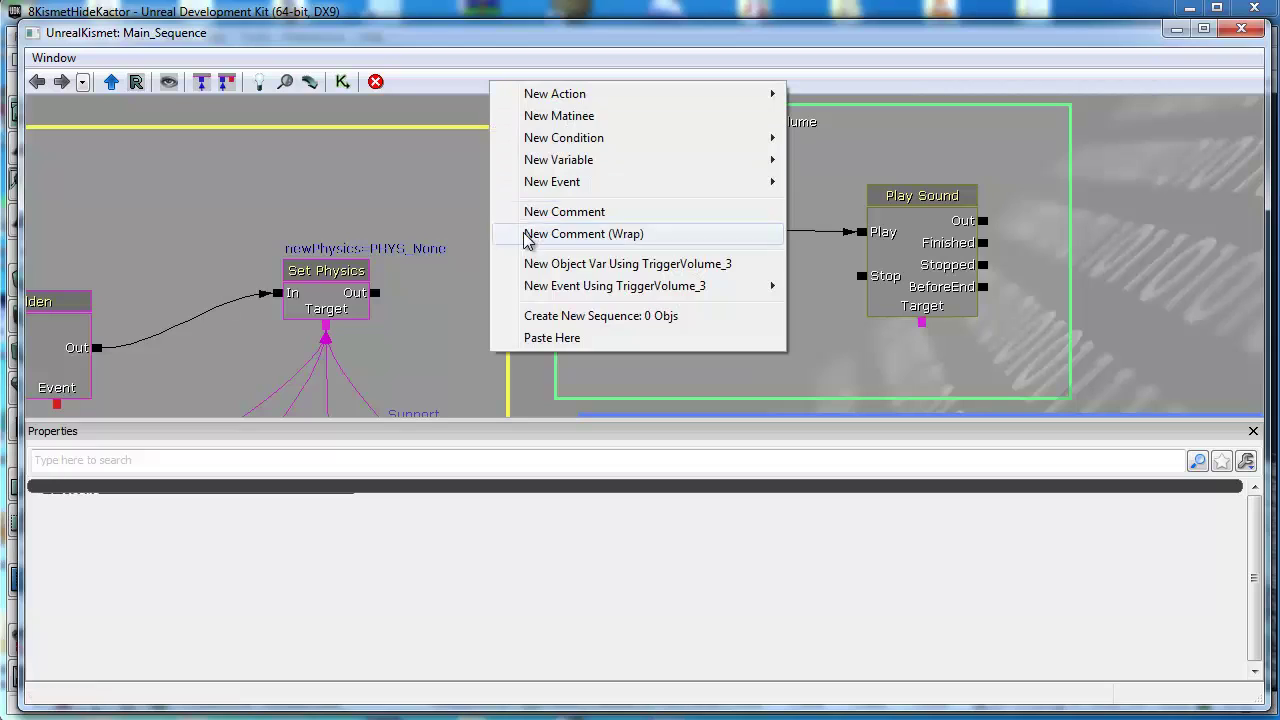
mouse_move(590, 290)
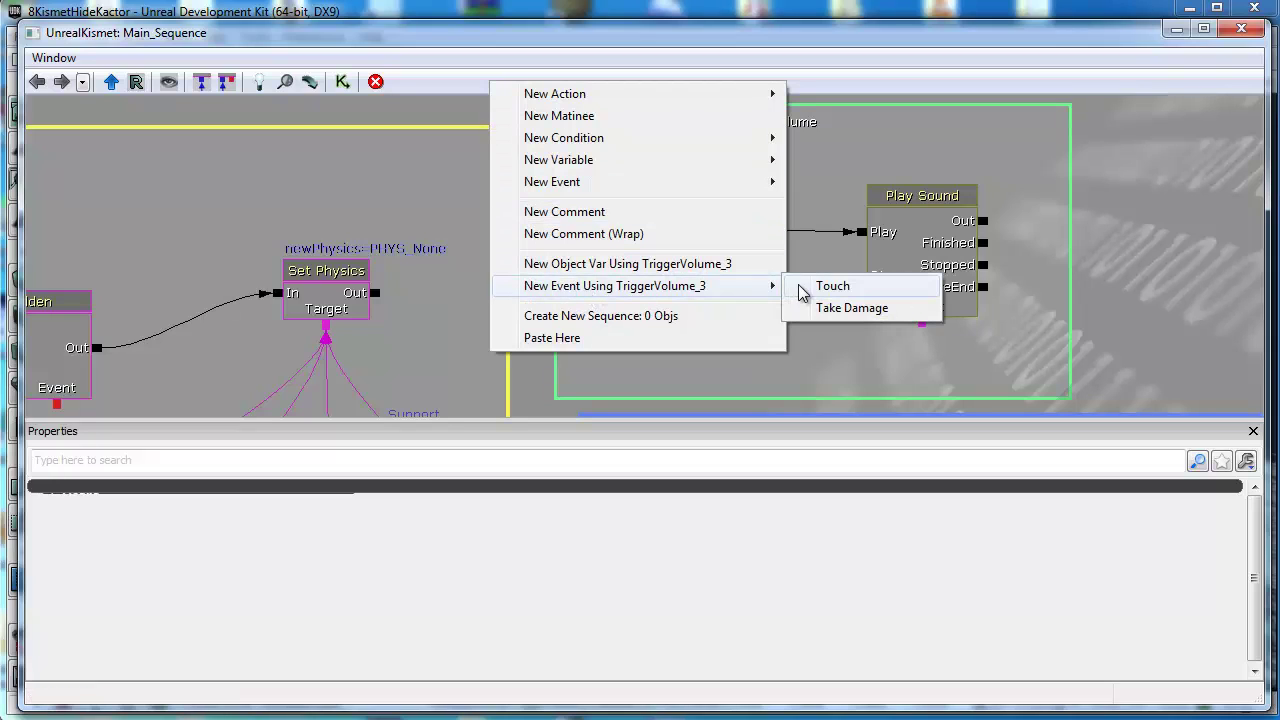
left_click(1200, 182)
- Select the TriggerVolume_3 Touch event and examine its Class Proximity Types and Sequence Event settings
left_click(640, 245)
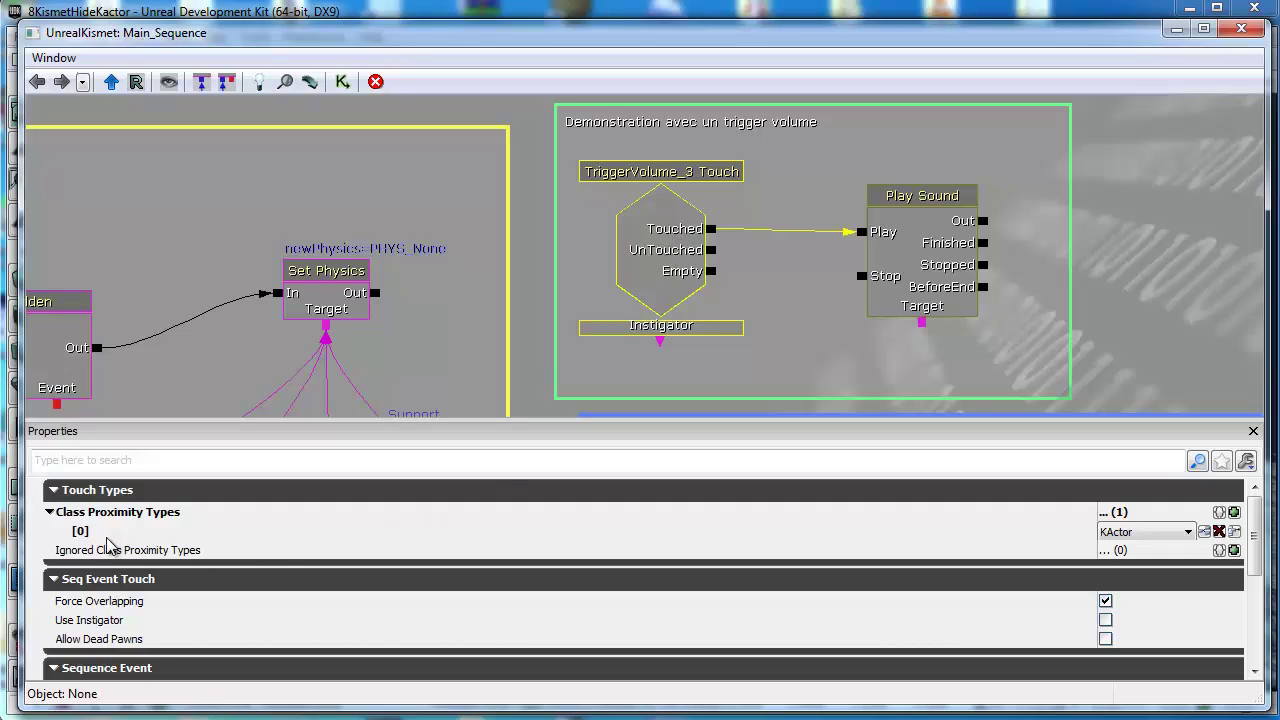
left_click(1175, 542)
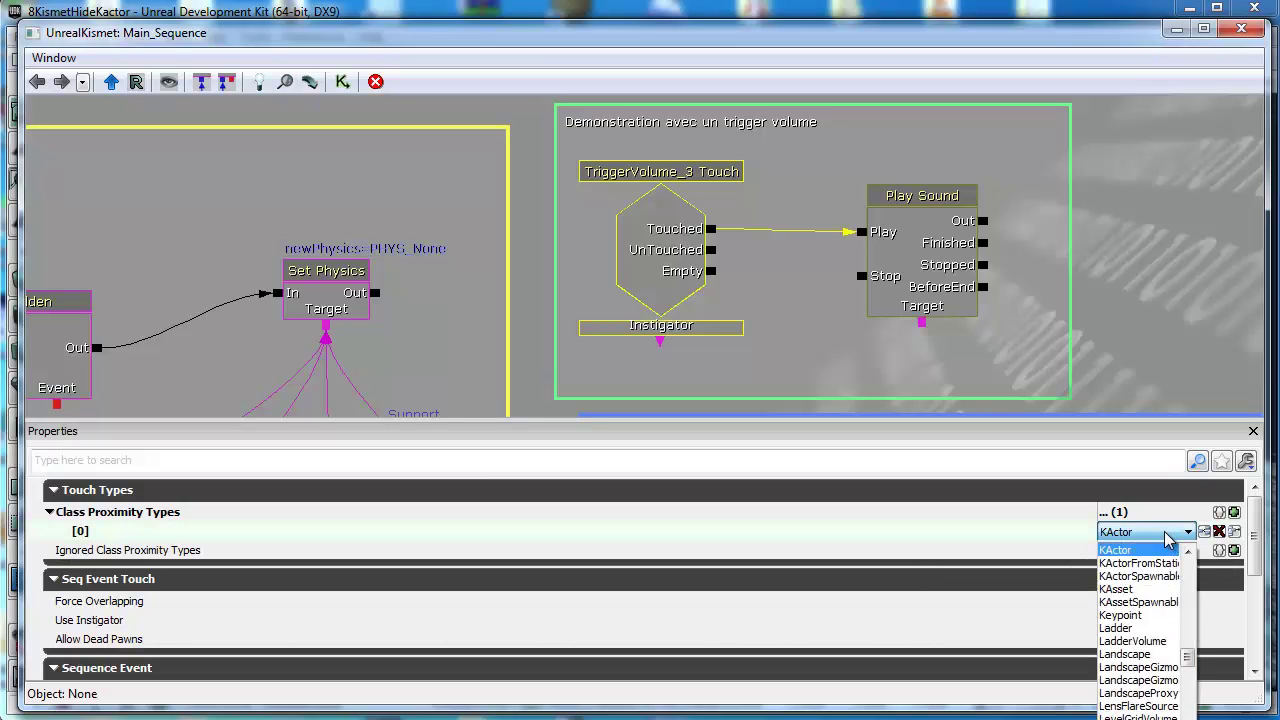
left_click(1168, 539)
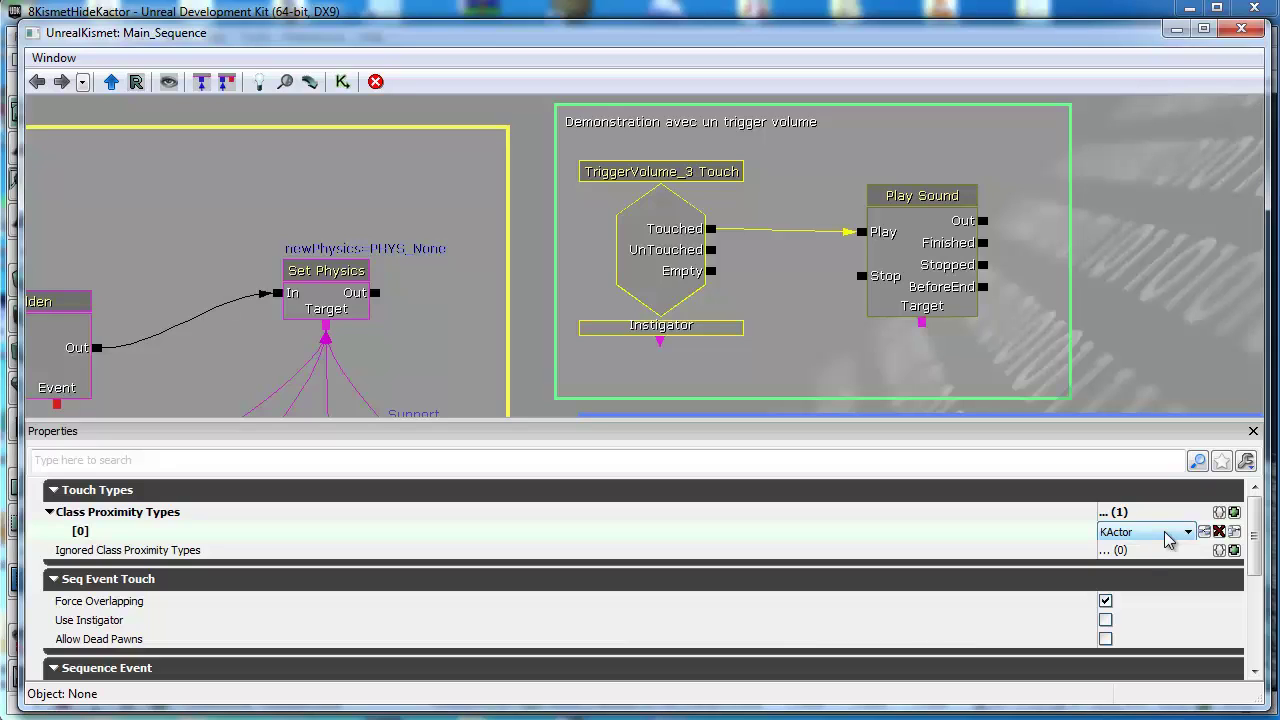
left_click_drag(1256, 525, 1256, 583)
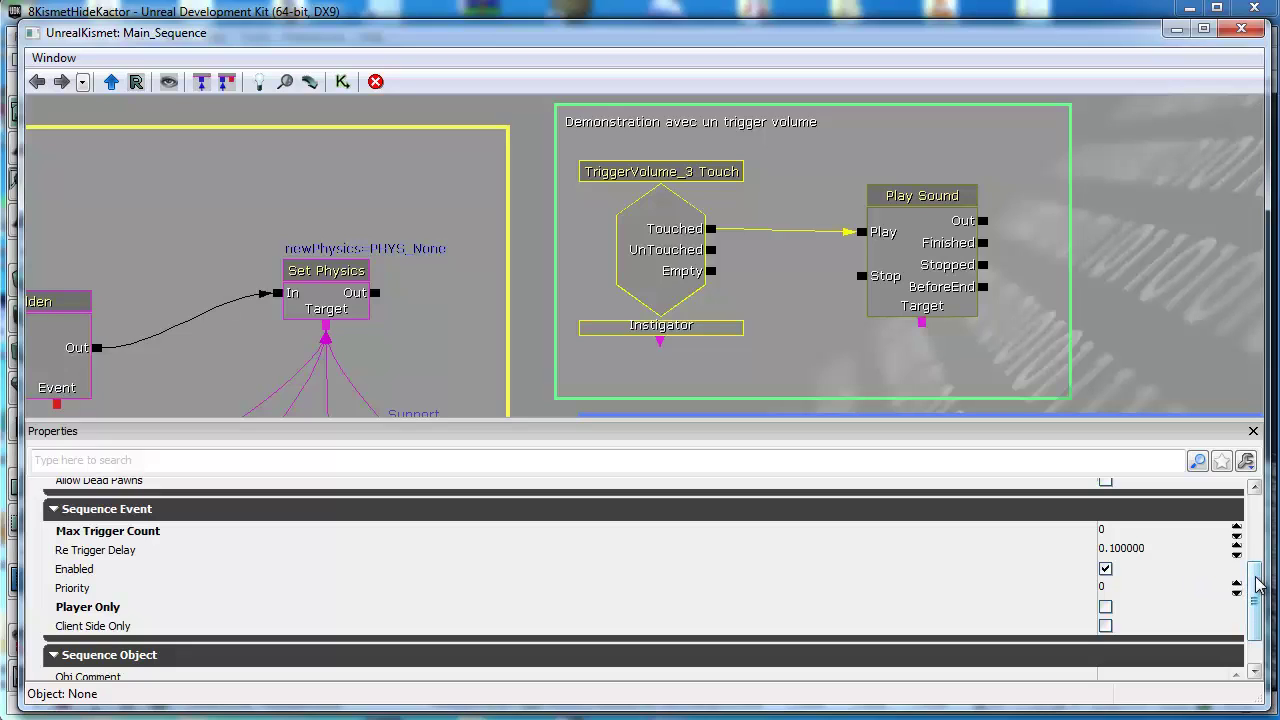
- Review the TriggerVolume_3 Touch event's settings and the Play Sound action connected to its Touched output
scroll(1258, 585, "down", 1)
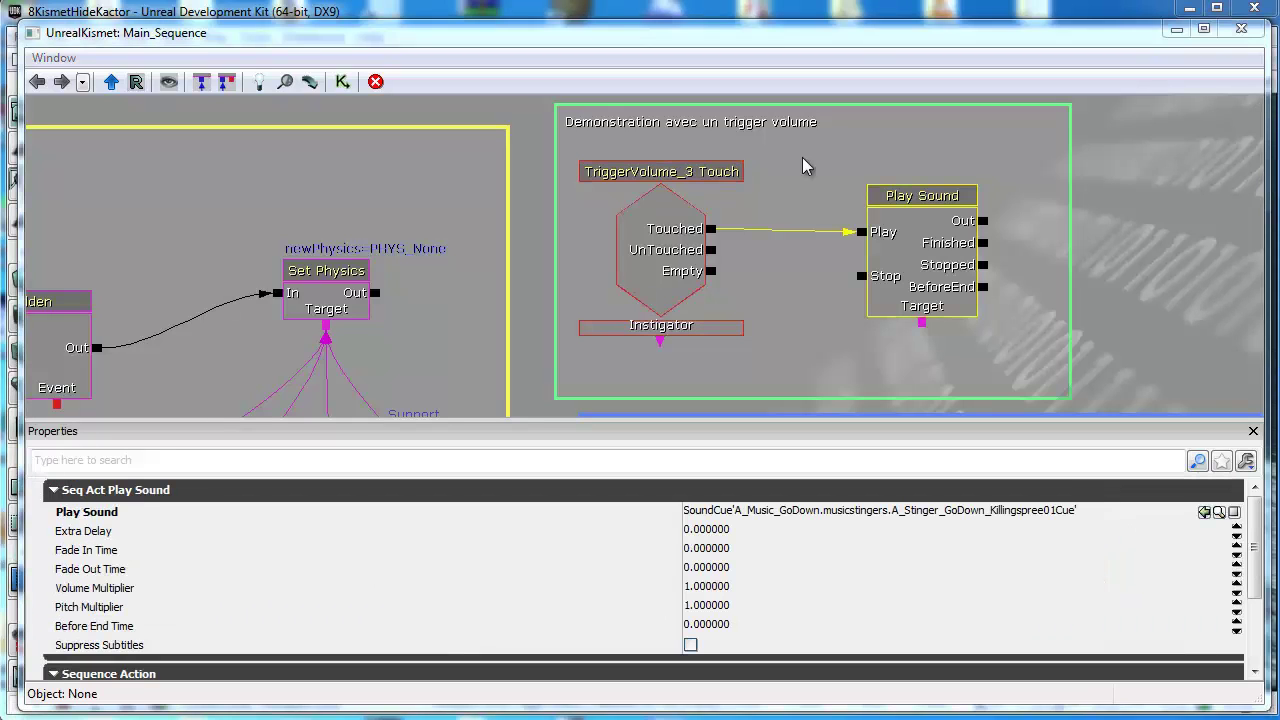
left_click(680, 265)
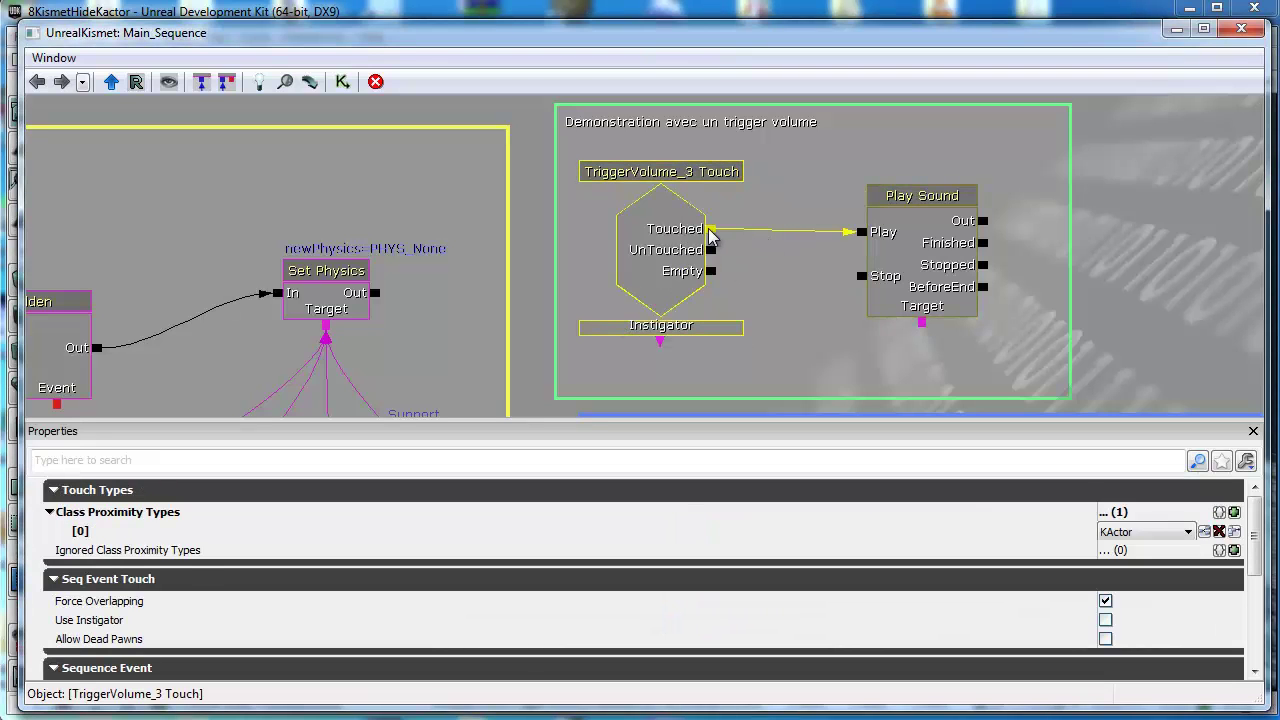
left_click(915, 238)
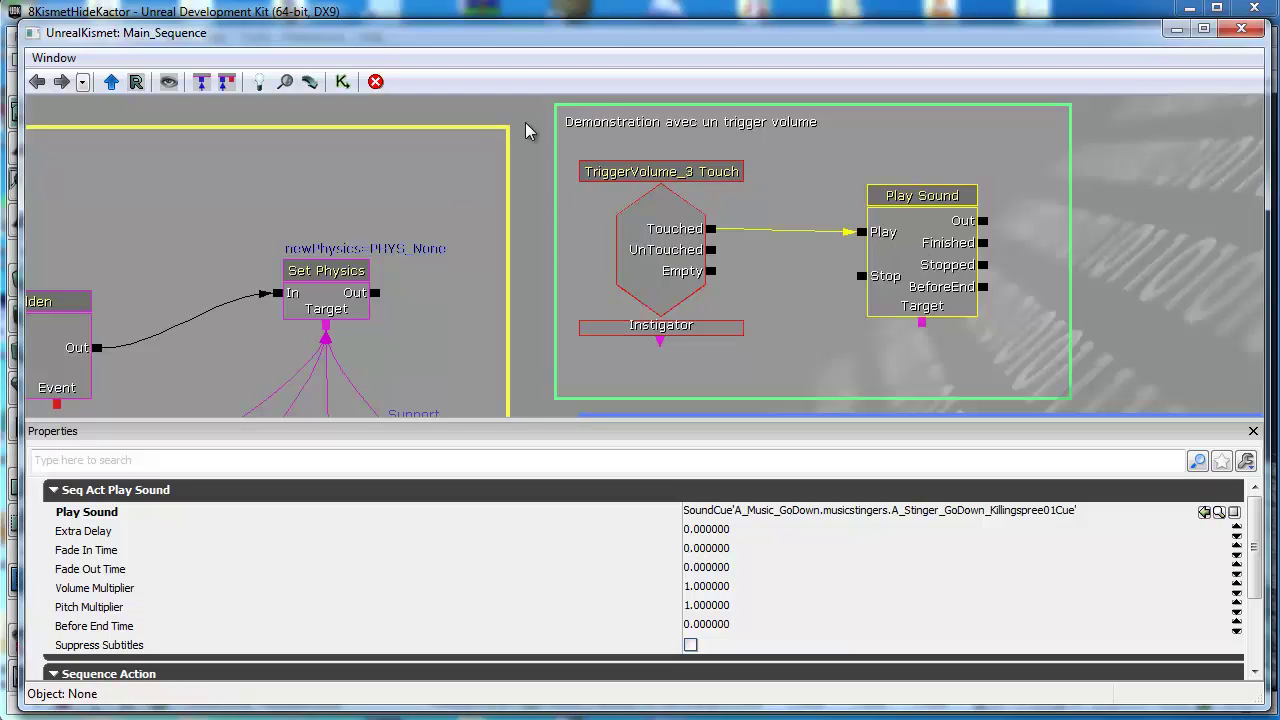
- Browse the available Sound actions without adding one, and locate the sound cue assigned to the trigger volume's Play Sound action
right_click(440, 97)
mouse_move(569, 88)
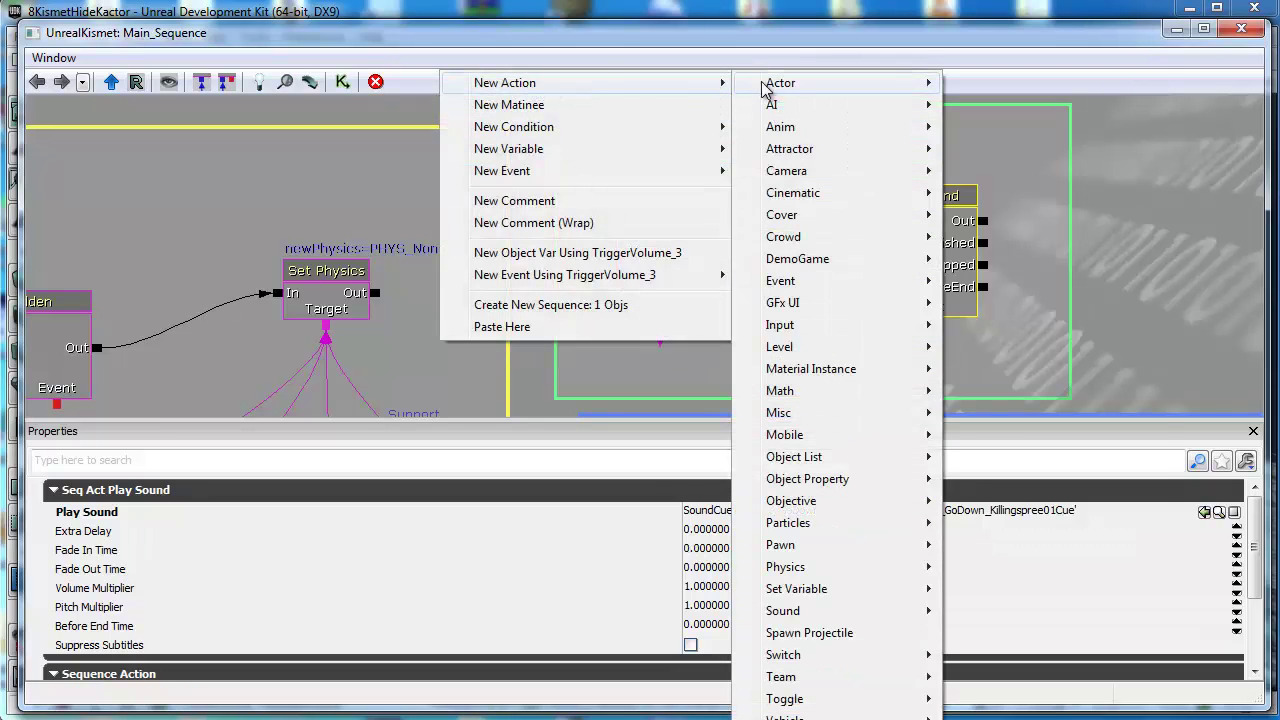
mouse_move(766, 88)
mouse_move(806, 614)
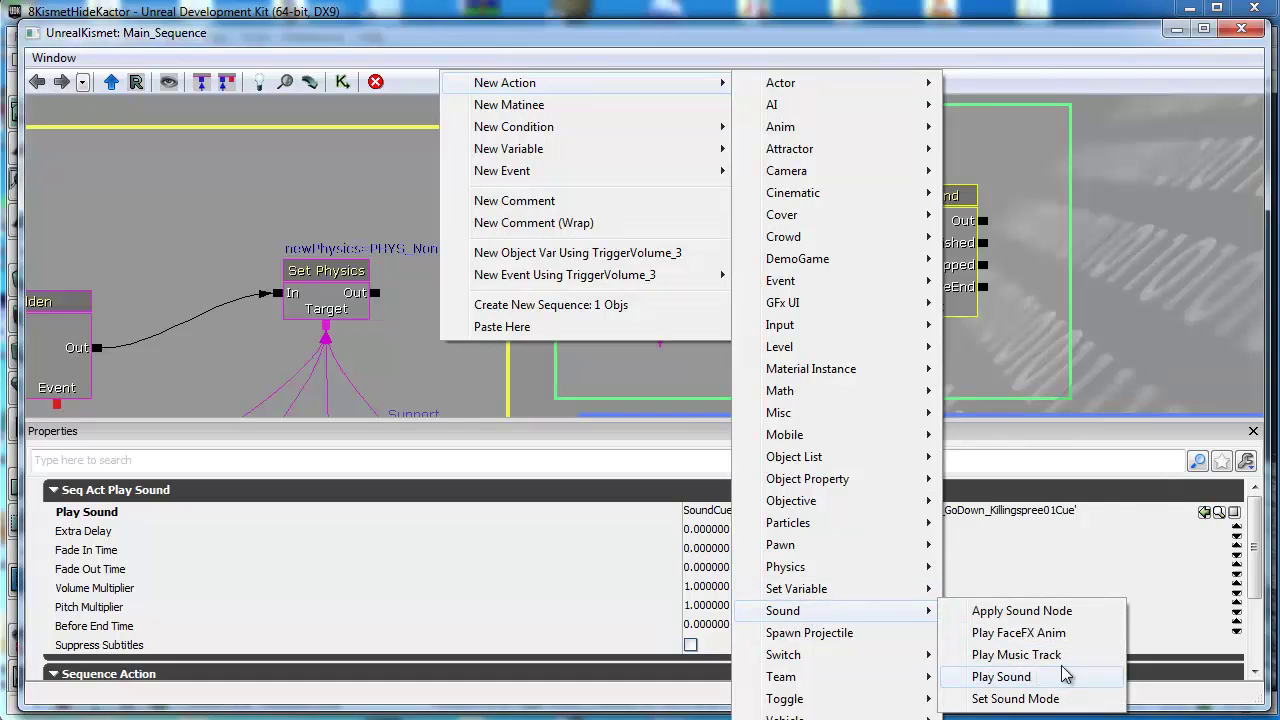
left_click(1178, 229)
left_click(943, 249)
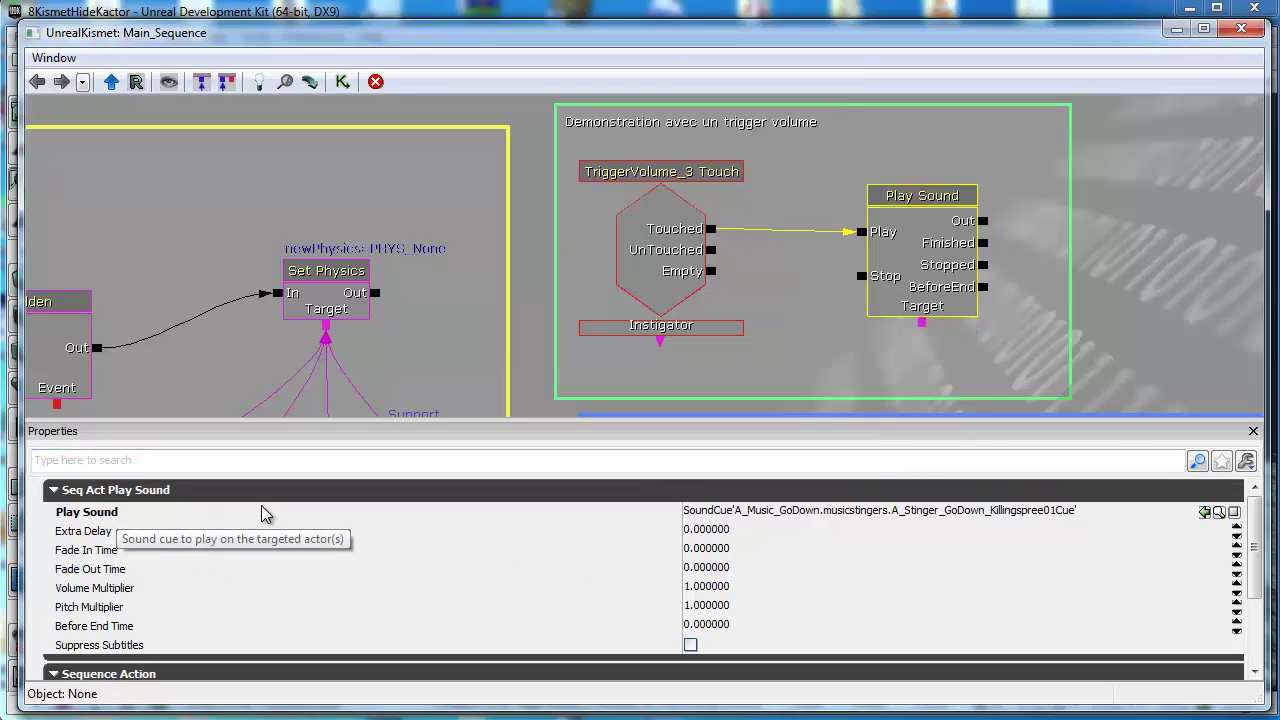
left_click(1219, 513)
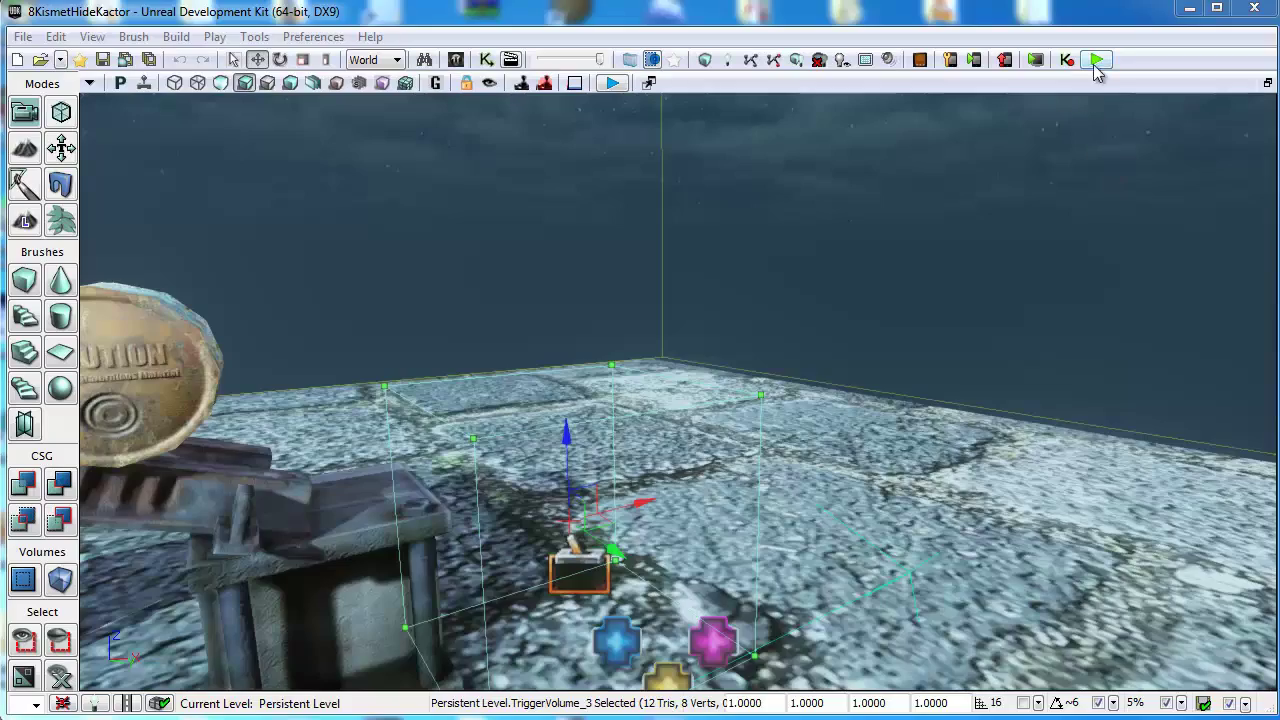
- Play-test the level by shooting the lamp so the barrels roll through the trigger volume, and end the preview
left_click(1096, 62)
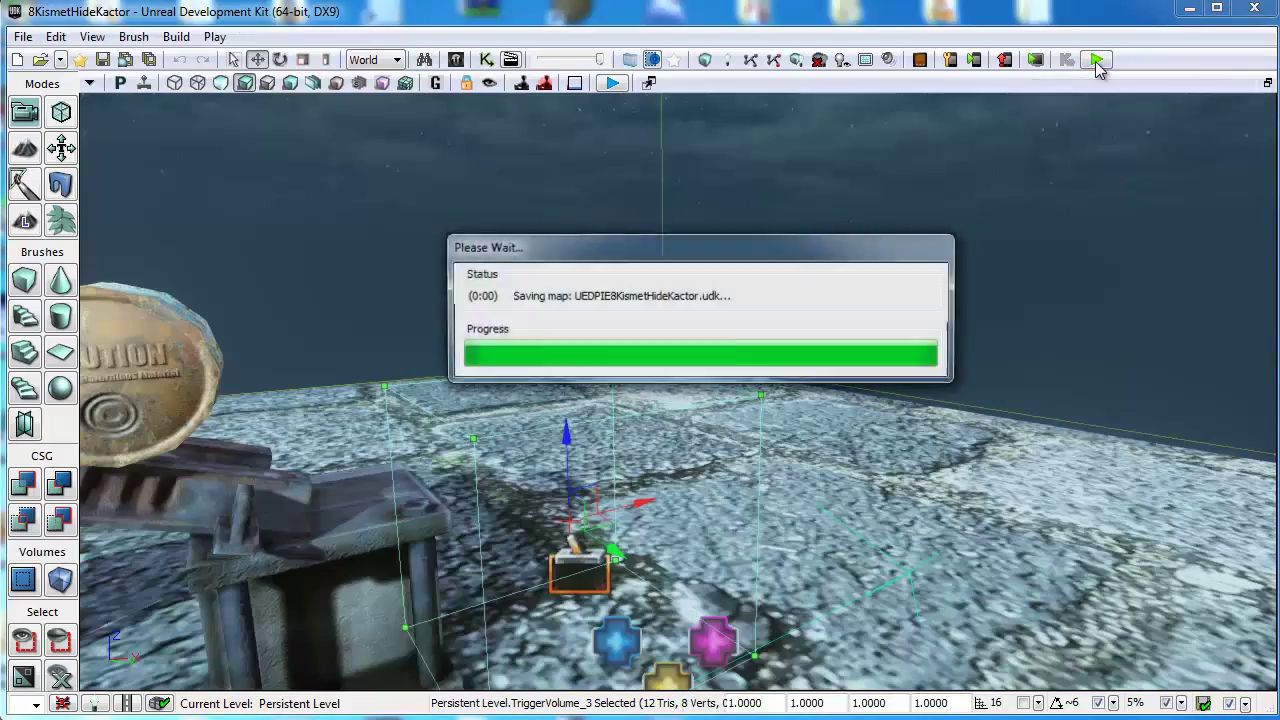
key("w")
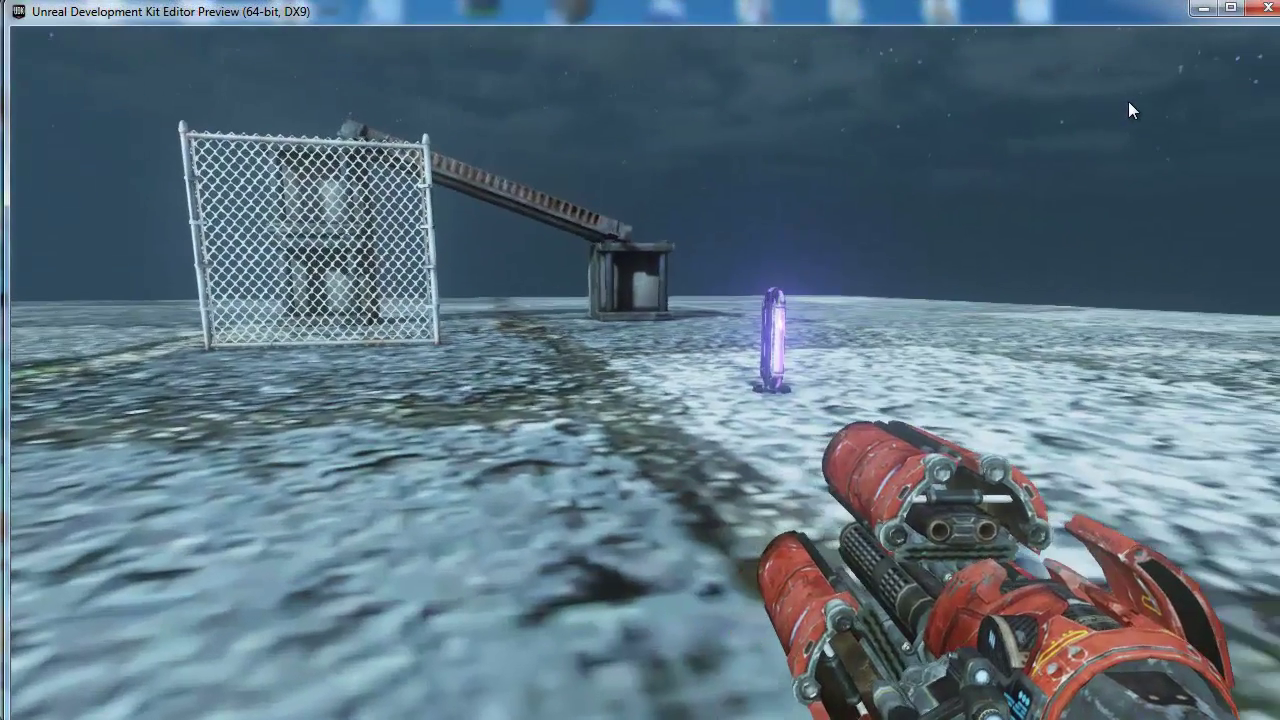
left_click(1128, 101)
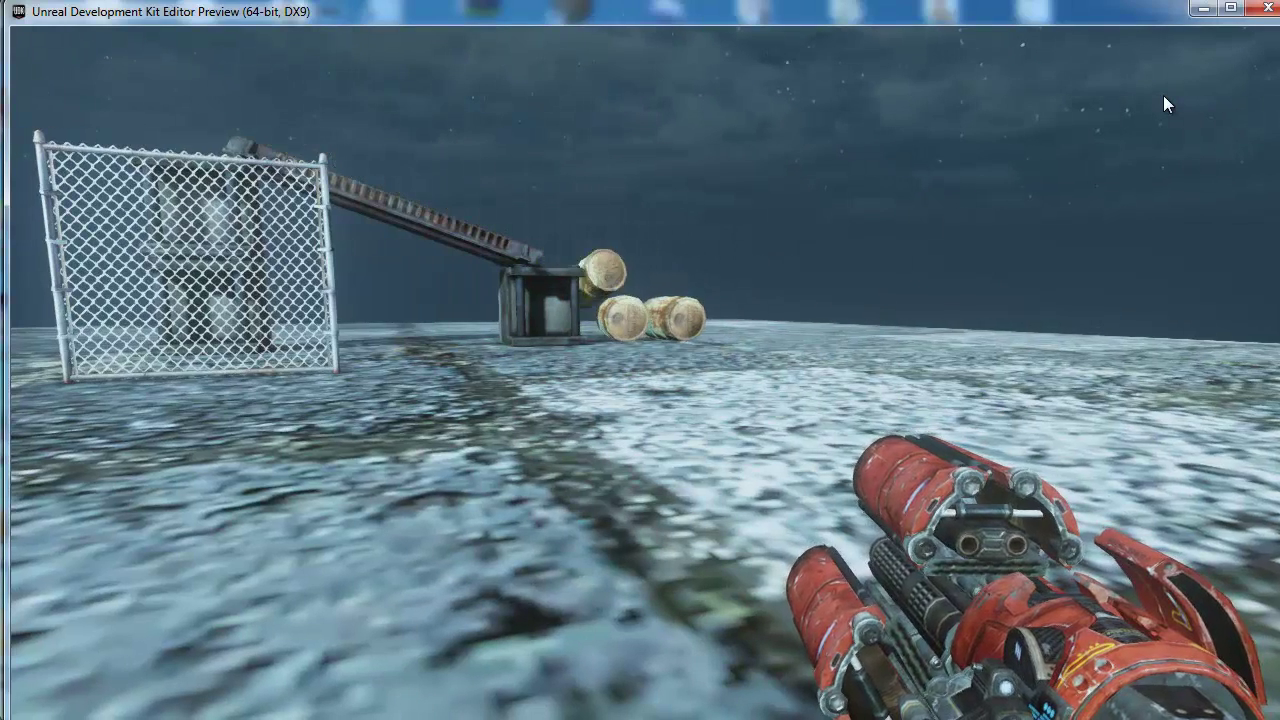
key("Escape")
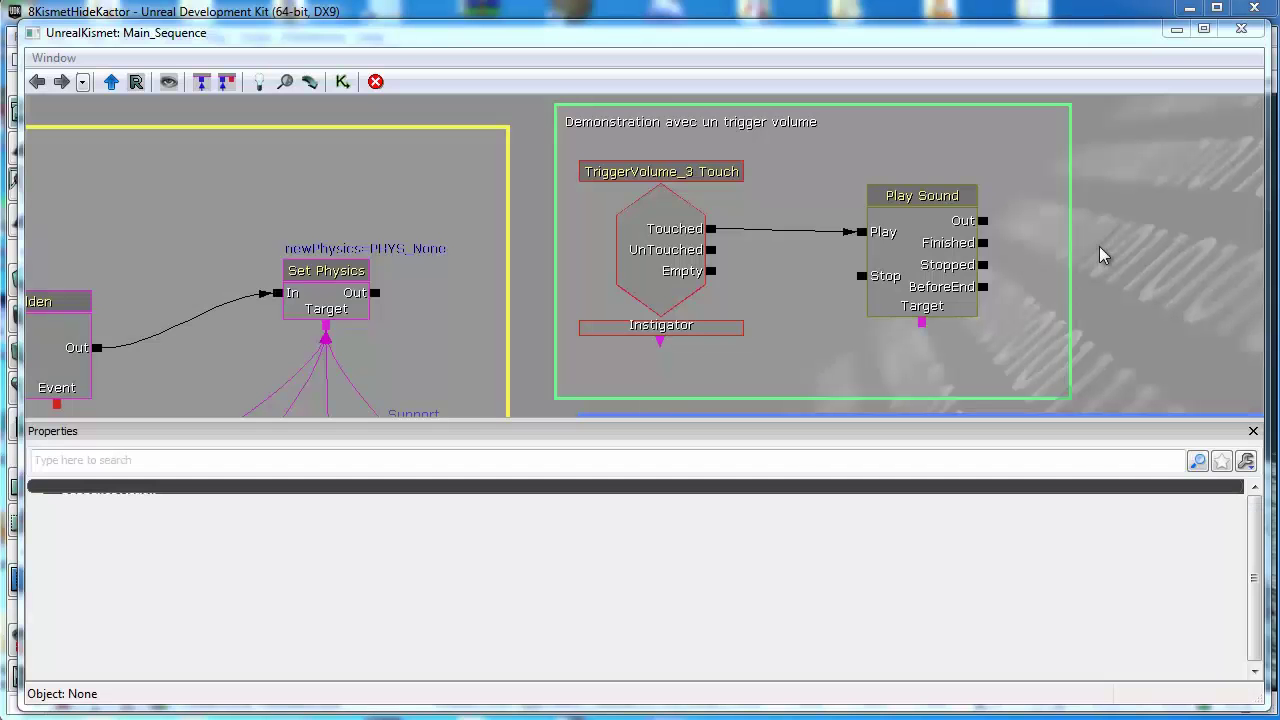
- Break the link between the TriggerVolume_3 Touch event's Touched output and the Play Sound action's Play input
left_click(873, 262)
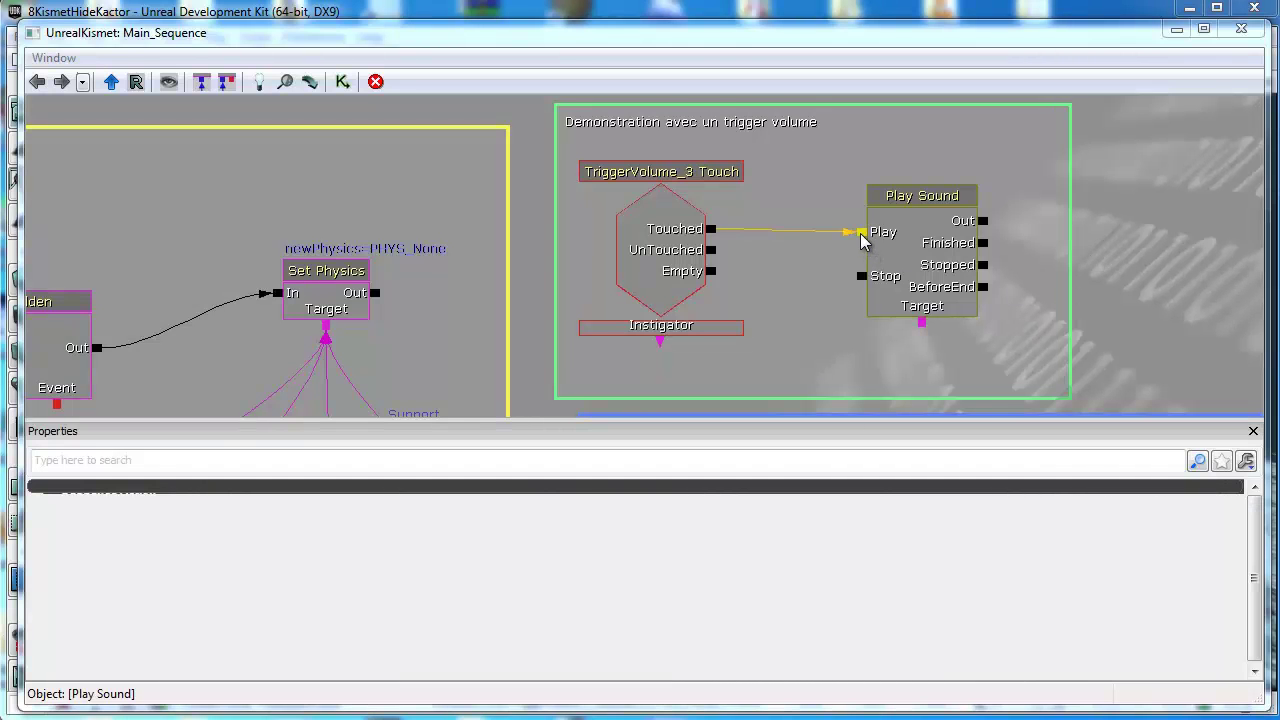
right_click(860, 236)
left_click(1130, 243)
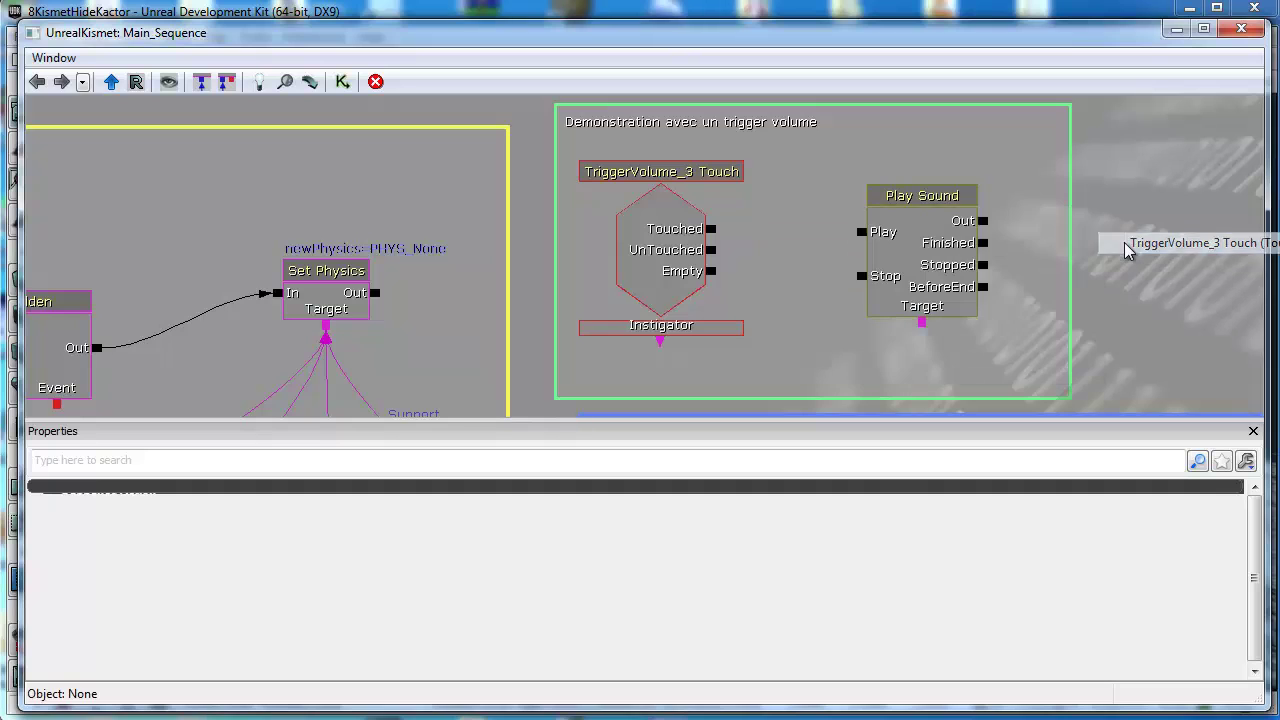
- Go to the Trigger_4 Touch sequence, return to the level, and examine Trigger_4's collision properties before closing them
left_click_drag(1100, 365, 1097, 163)
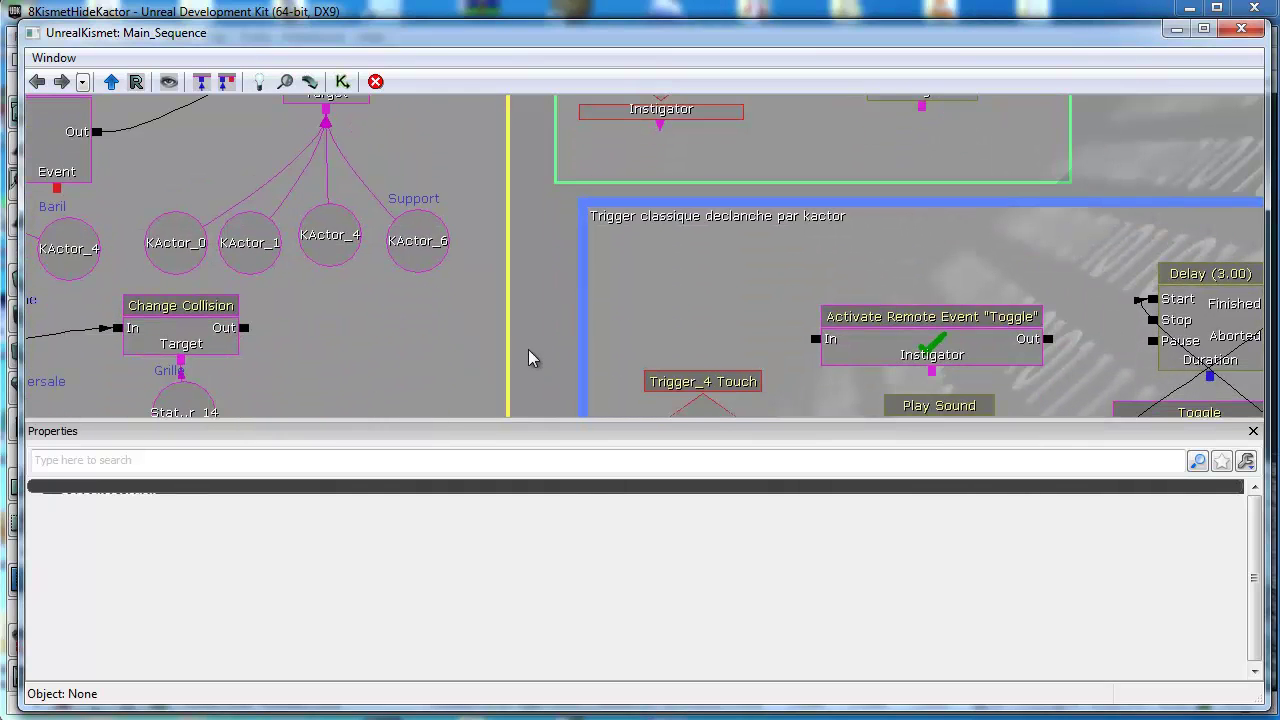
left_click_drag(563, 369, 497, 171)
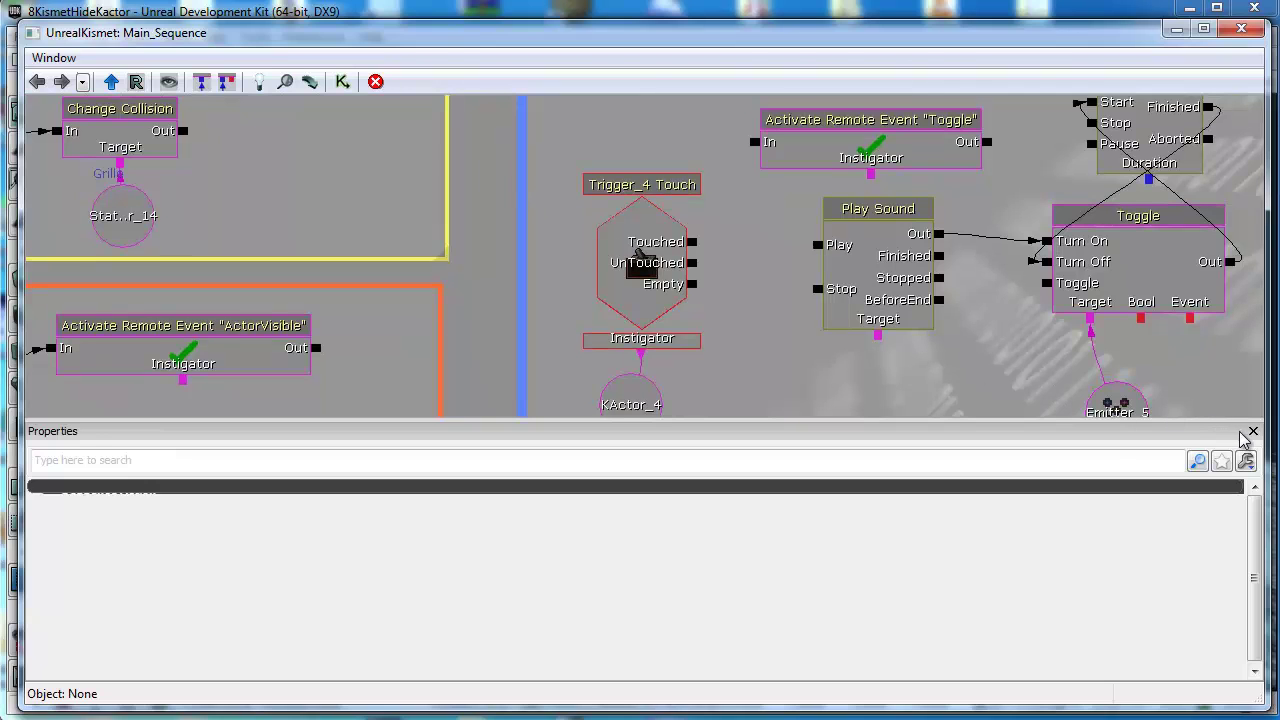
left_click(1231, 28)
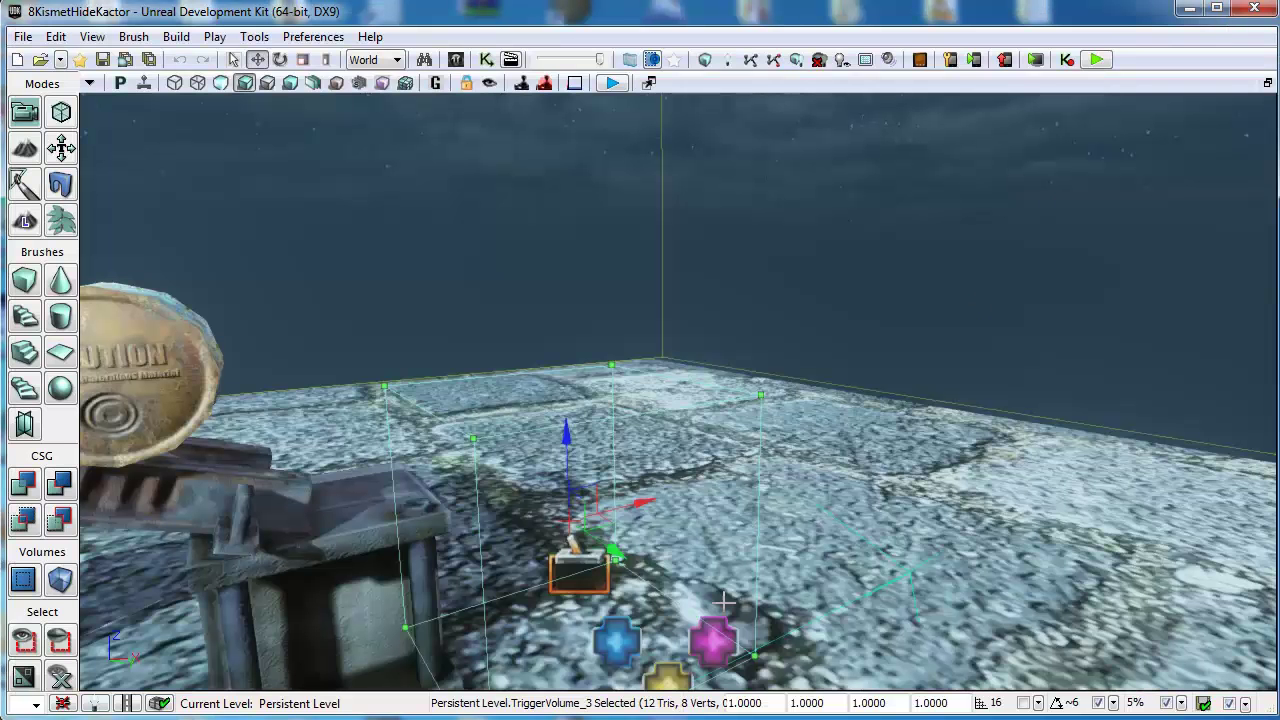
left_click(584, 586)
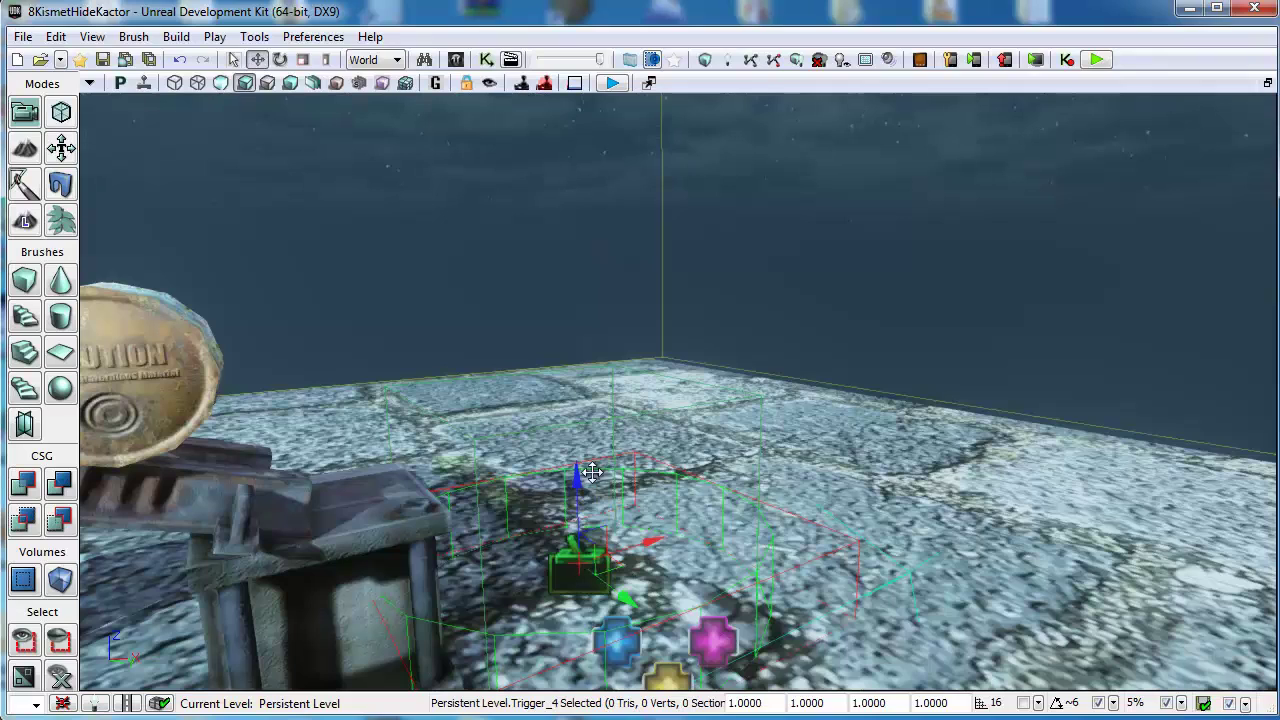
double_click(562, 580)
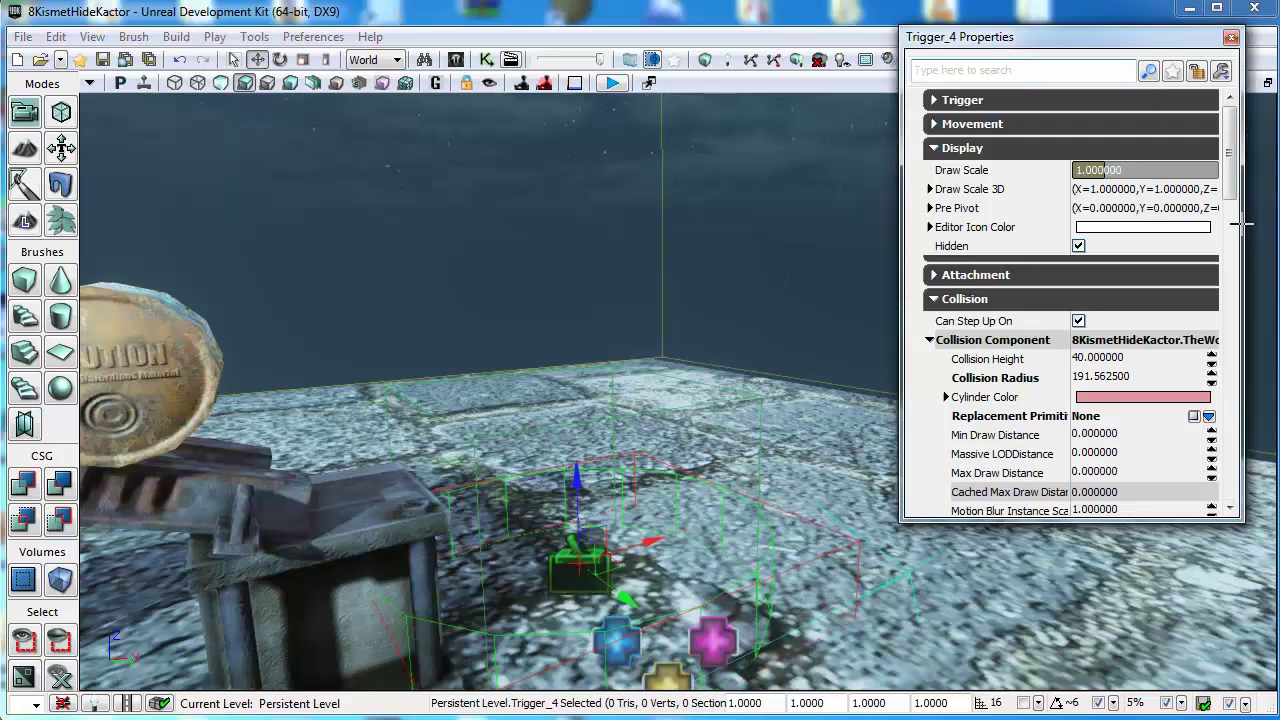
left_click_drag(1238, 160, 1228, 446)
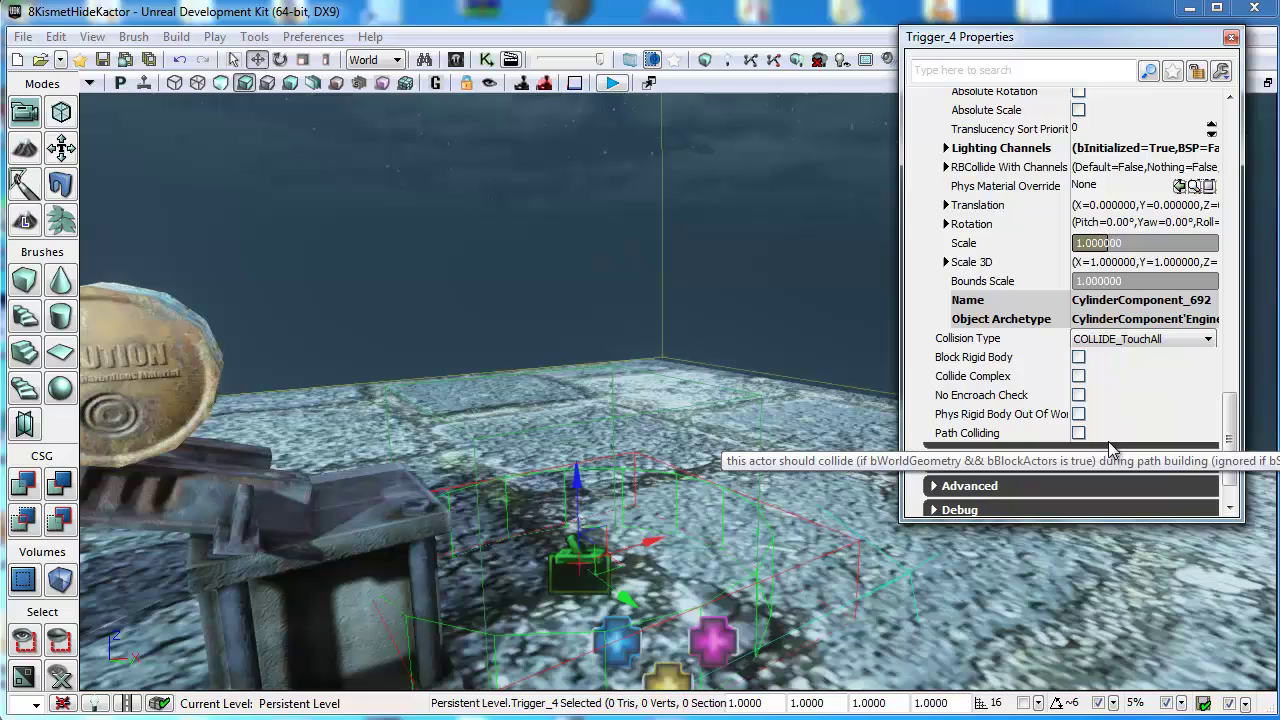
left_click(1231, 37)
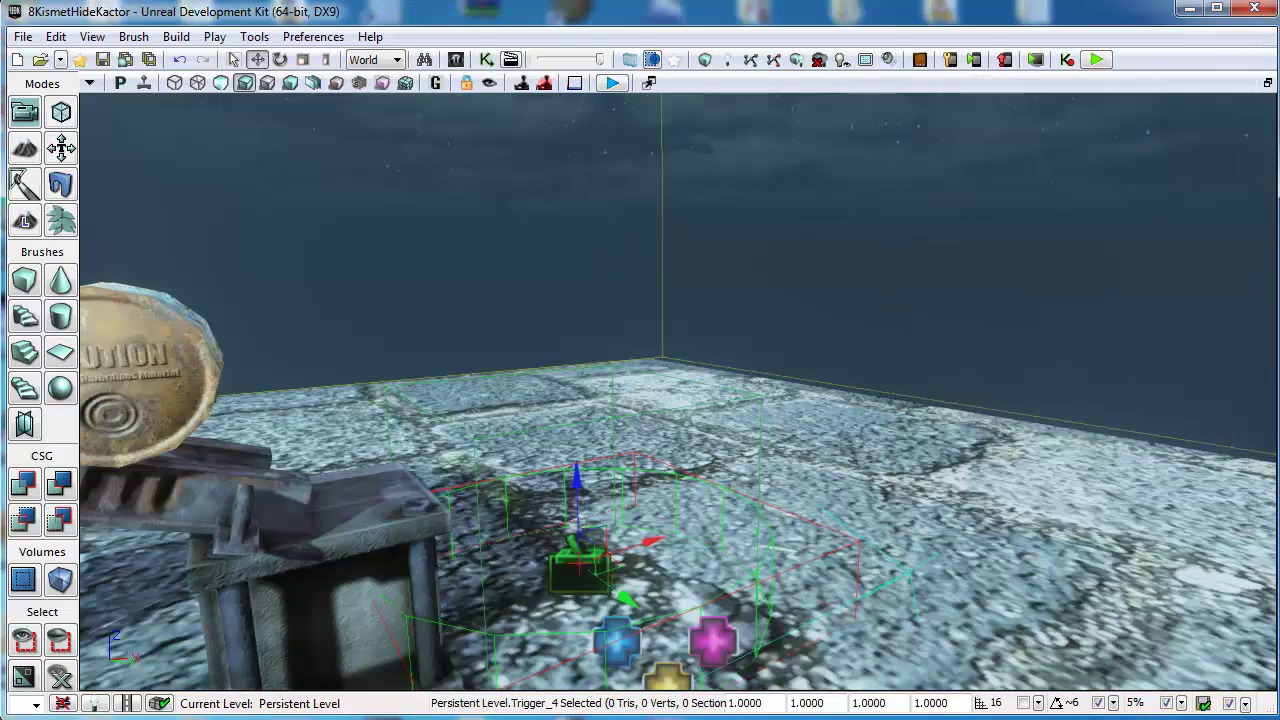
- Reopen Kismet and look up the events available for Trigger_4 without adding one
left_click(486, 60)
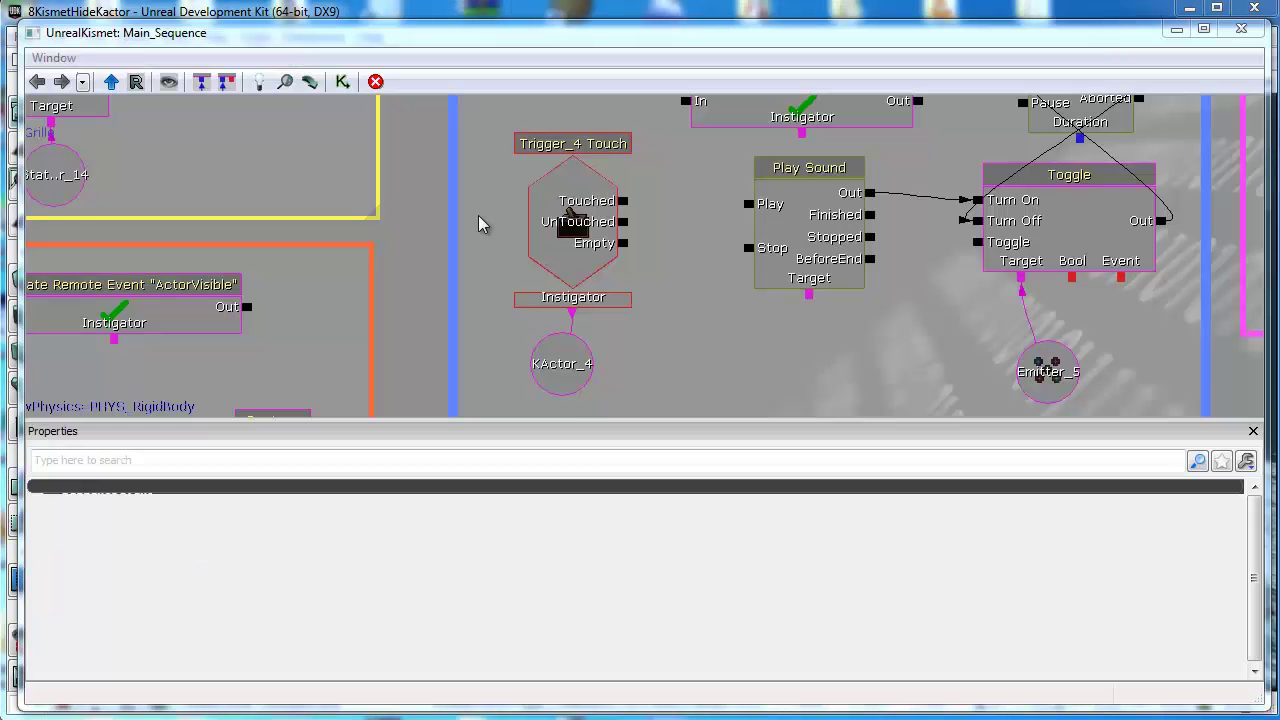
right_click(399, 116)
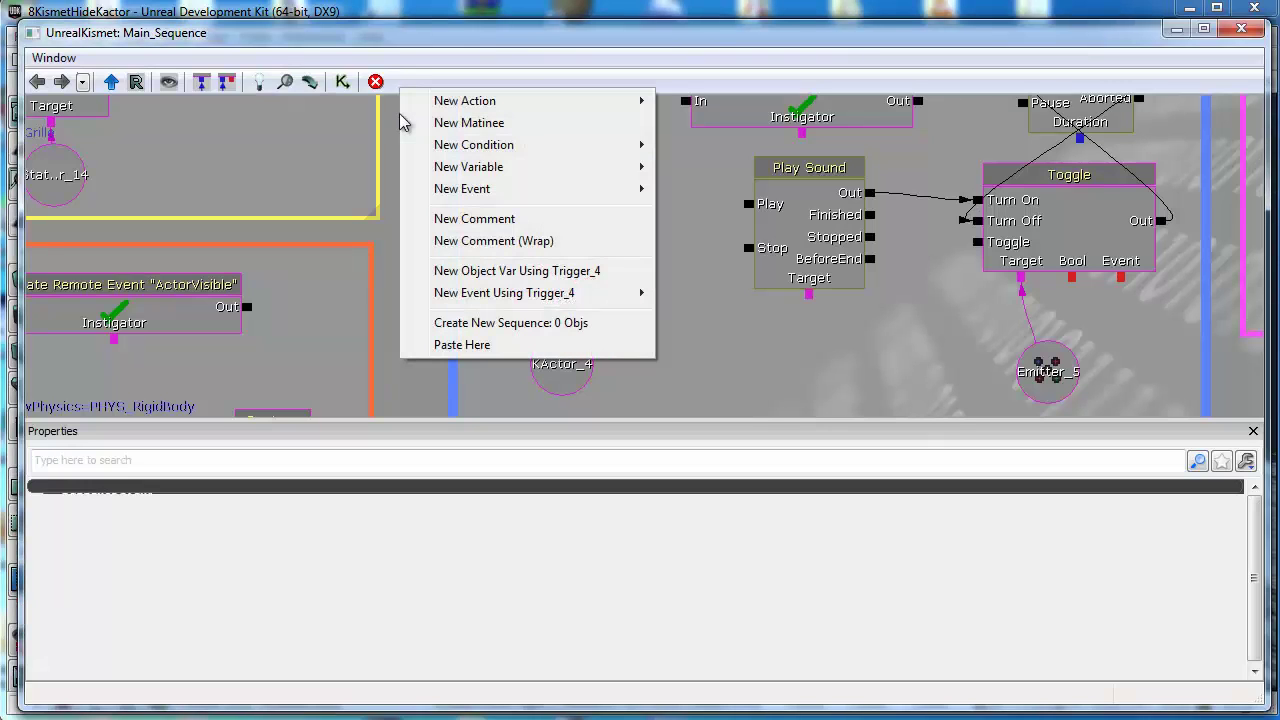
mouse_move(487, 300)
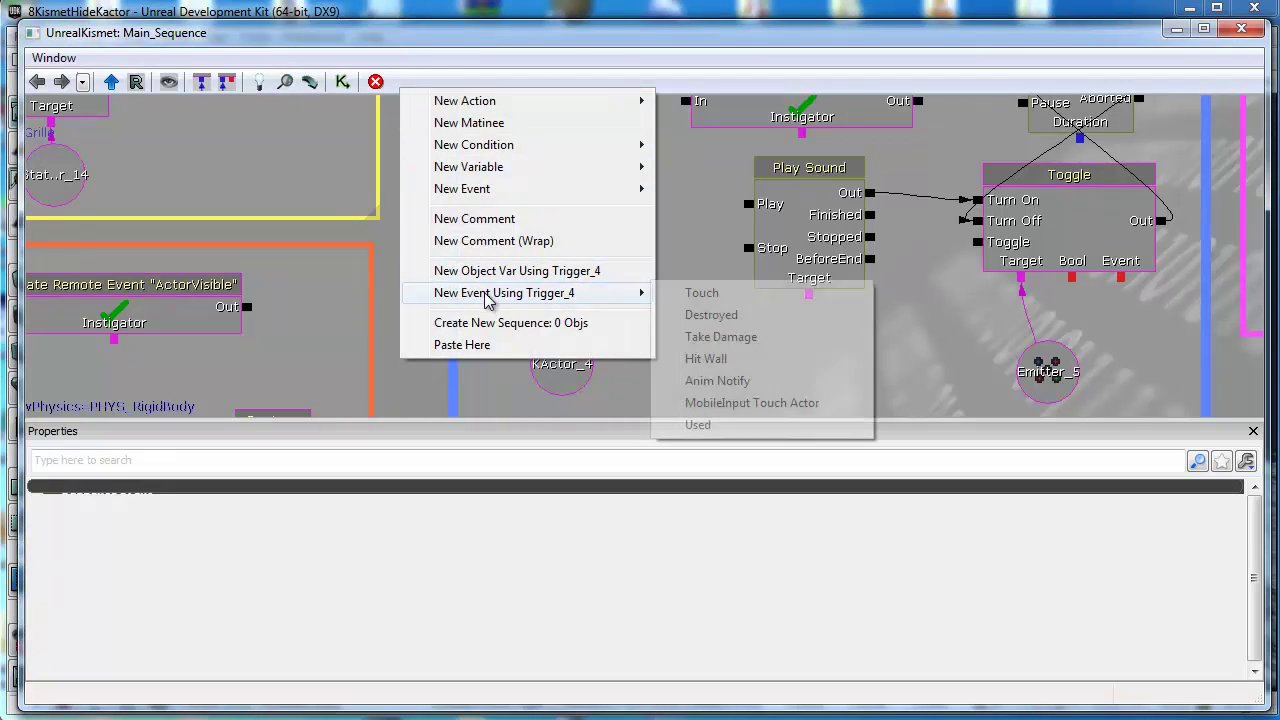
left_click(716, 298)
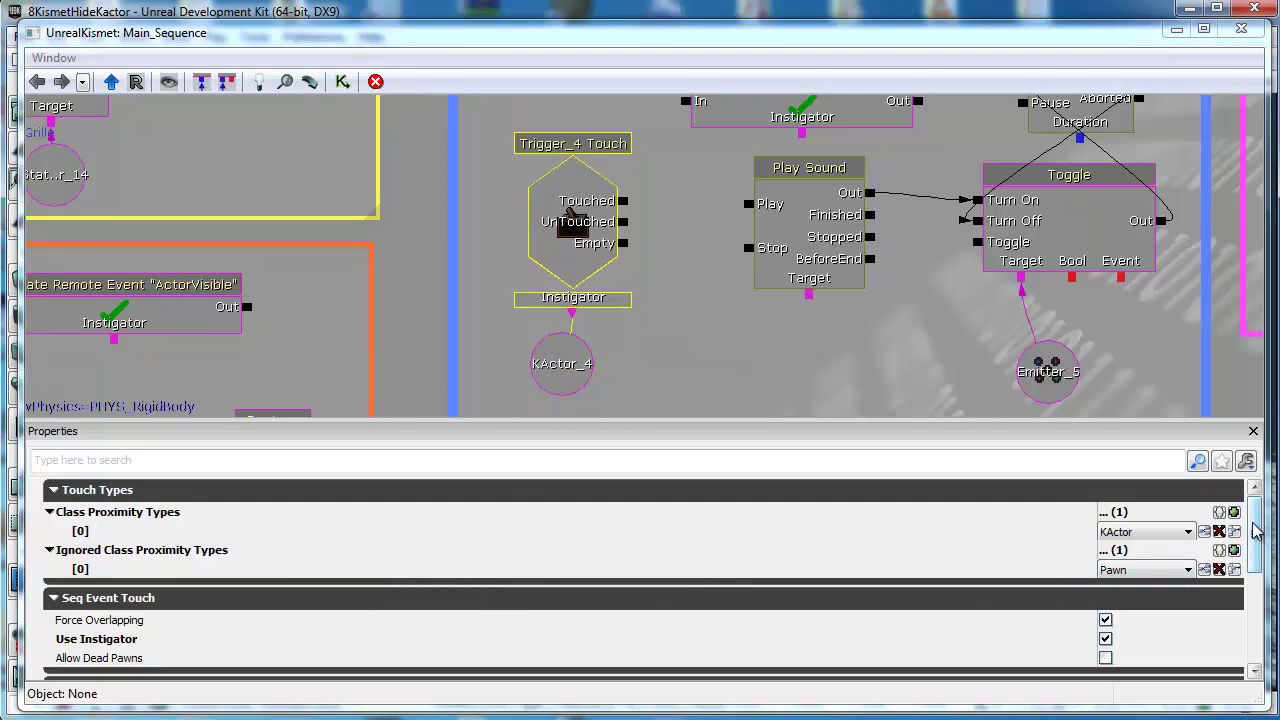
- Examine the Trigger_4 Touch event's touch types, Use Instigator and Sequence Event settings, plus its KActor_4 instigator variable
scroll(1261, 548, "down", 2)
scroll(1261, 548, "down", 2)
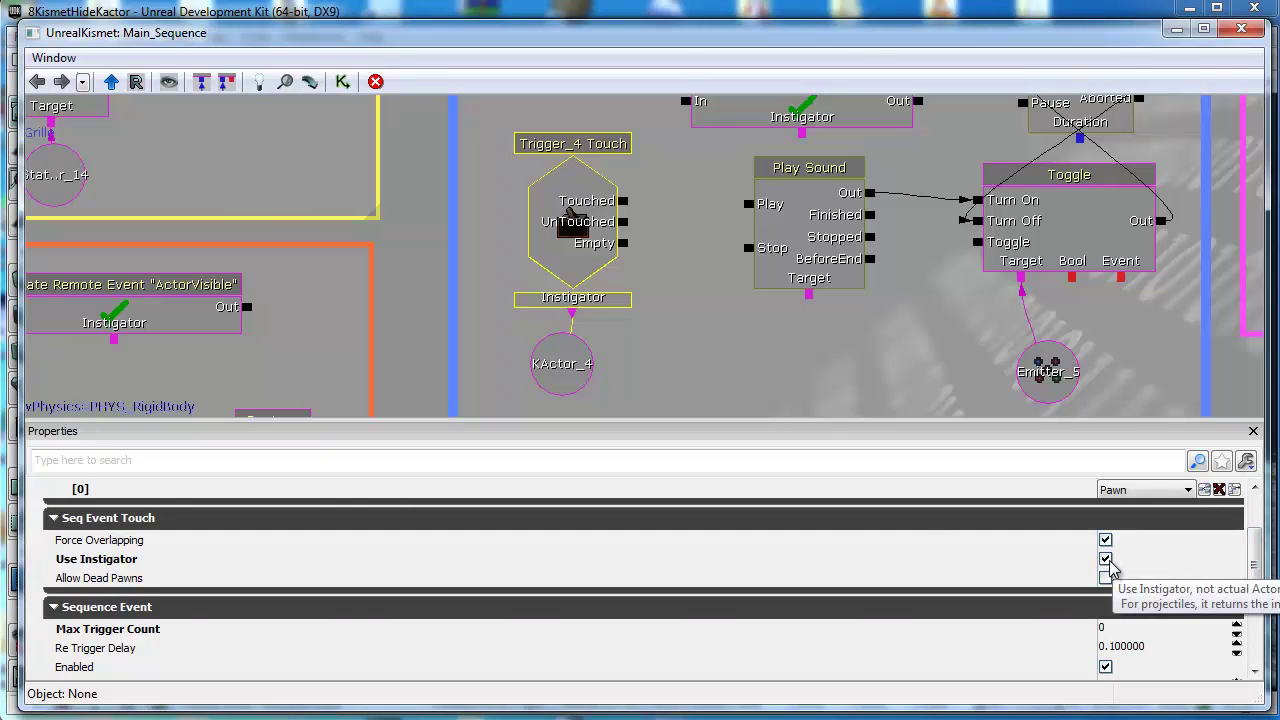
left_click(579, 297)
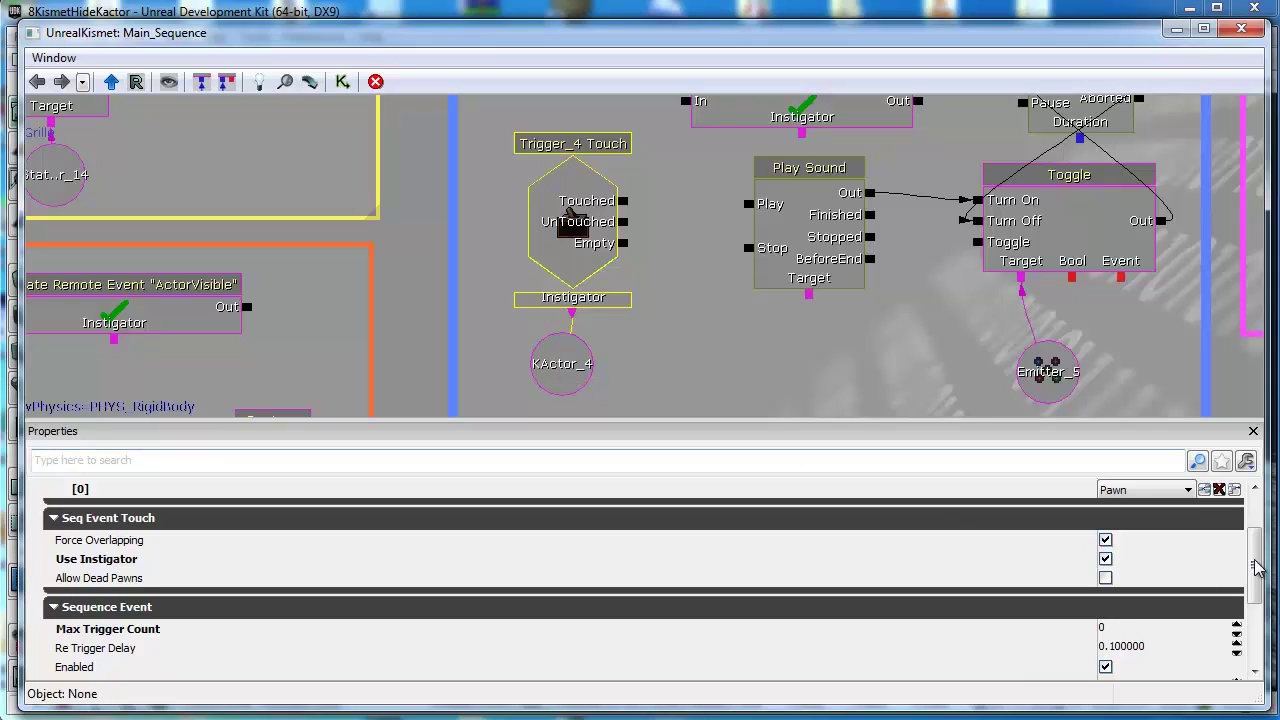
scroll(1256, 548, "down", 2)
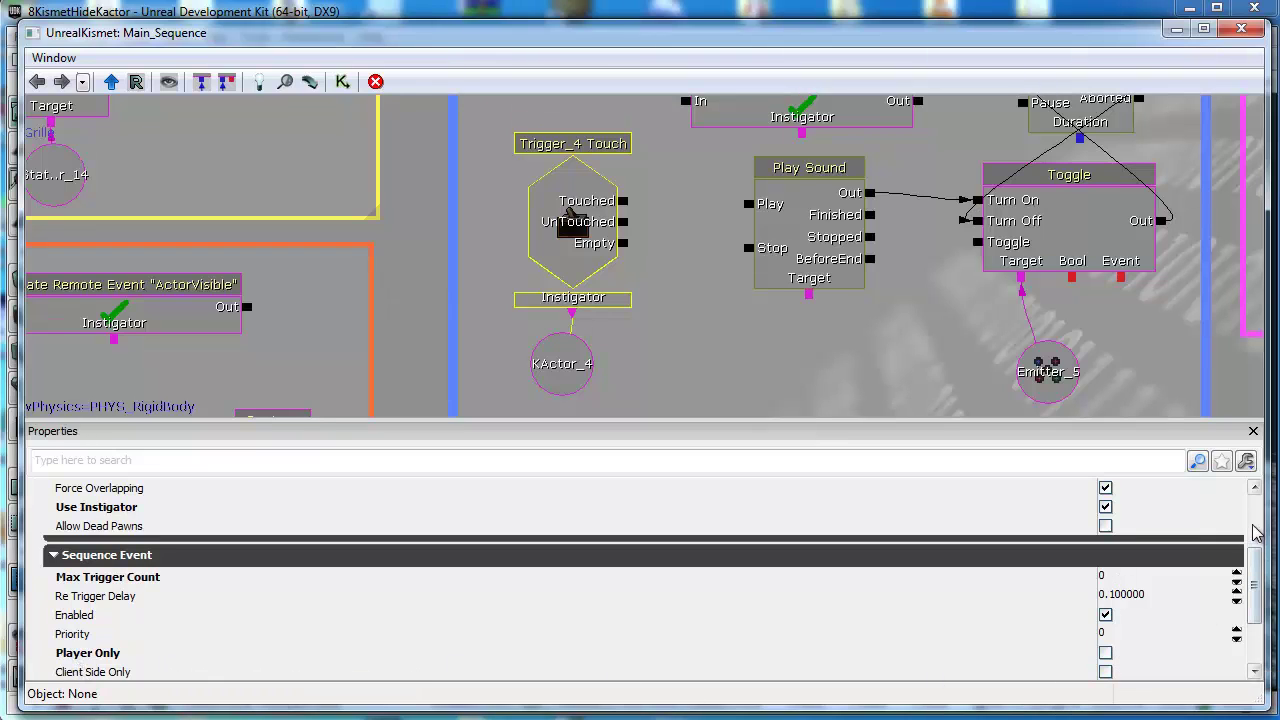
scroll(1256, 532, "up", 3)
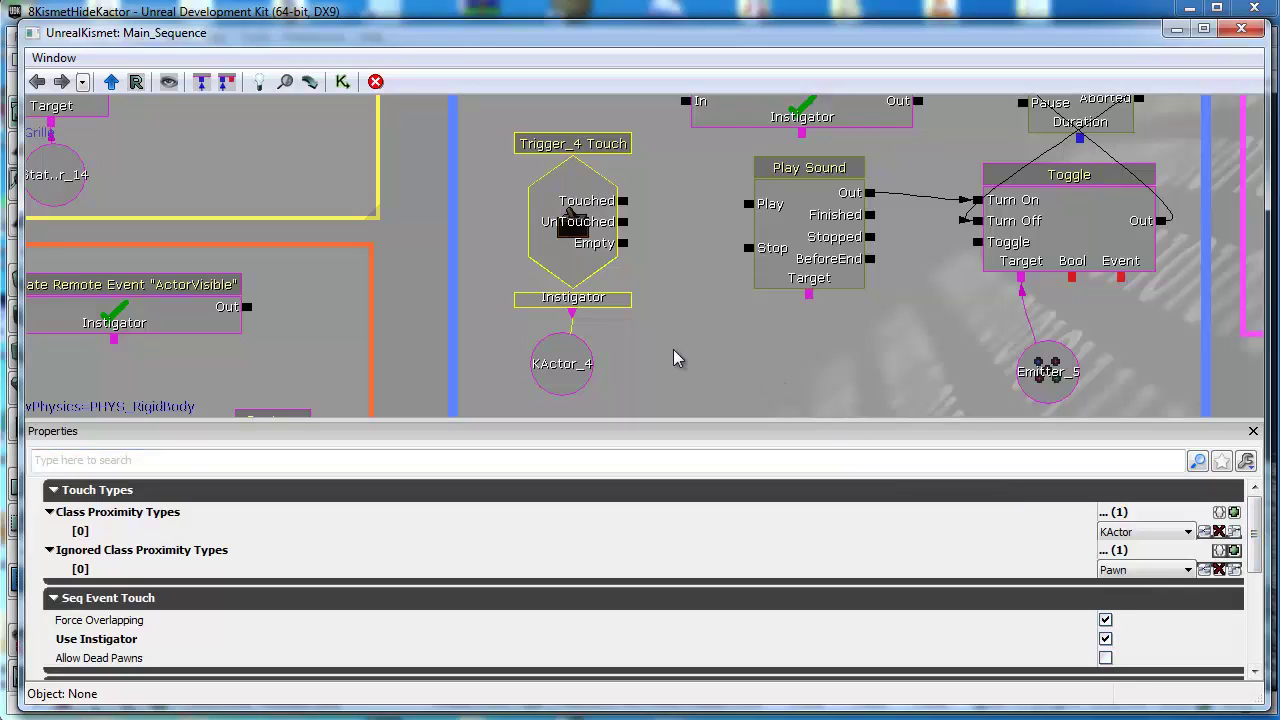
left_click(563, 367)
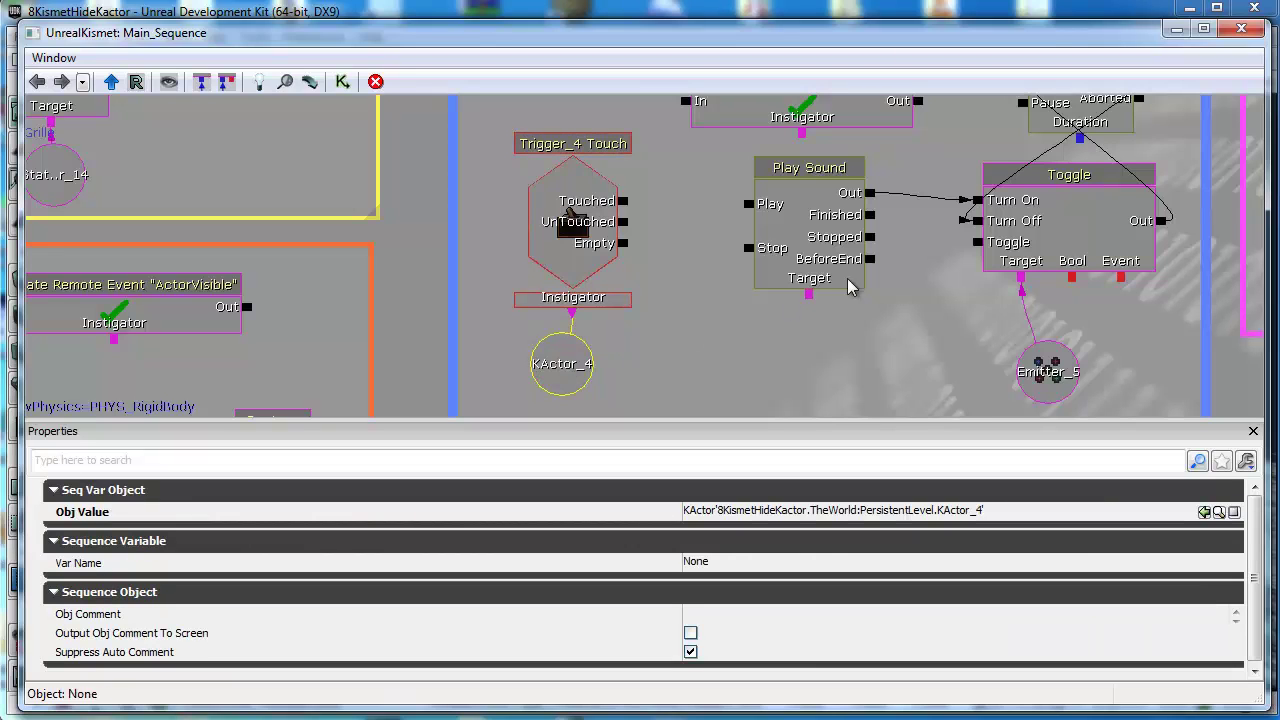
- Close Kismet, play-test the level by releasing the barrels toward Trigger_4, and end the preview
left_click(1245, 30)
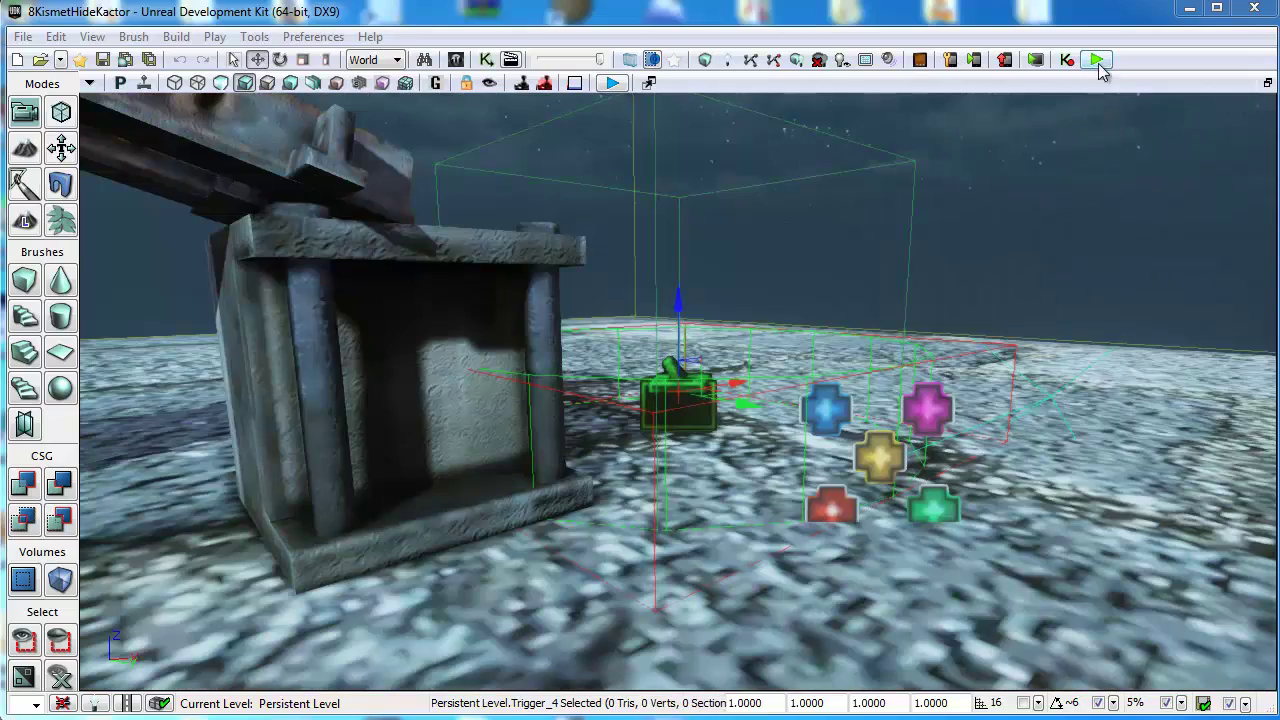
left_click(1096, 59)
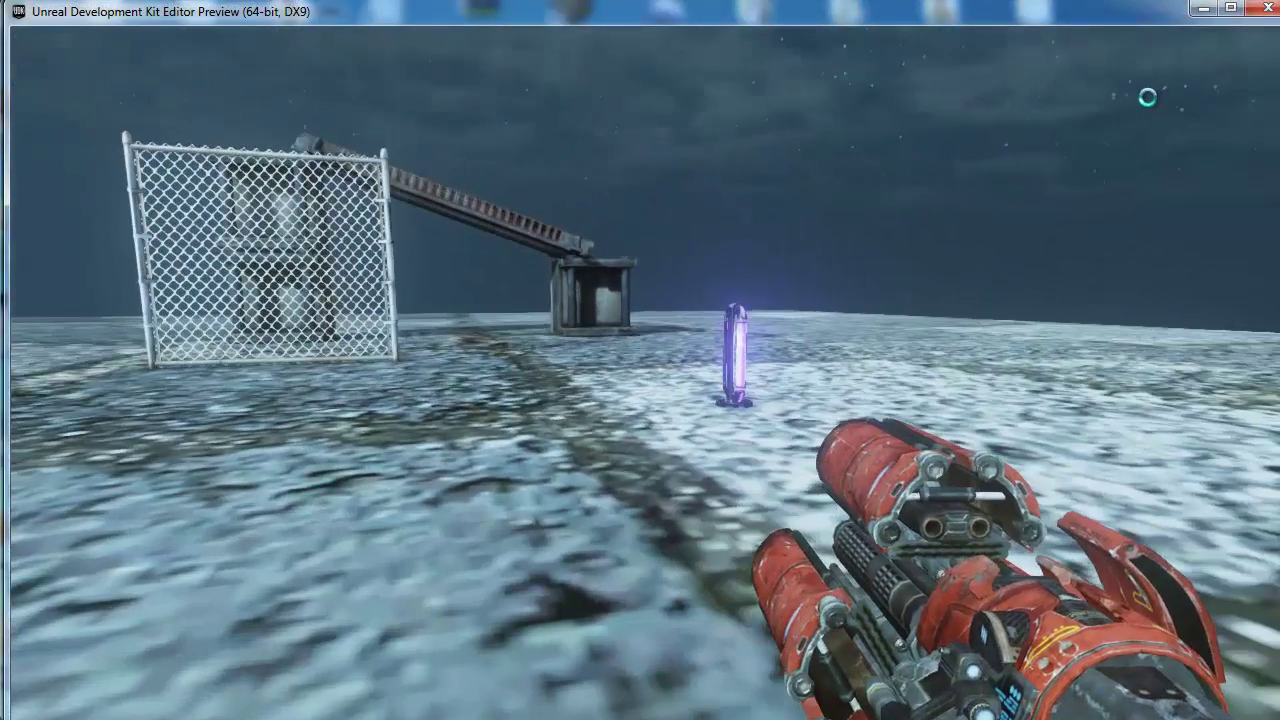
left_click(1147, 97)
left_click(1156, 94)
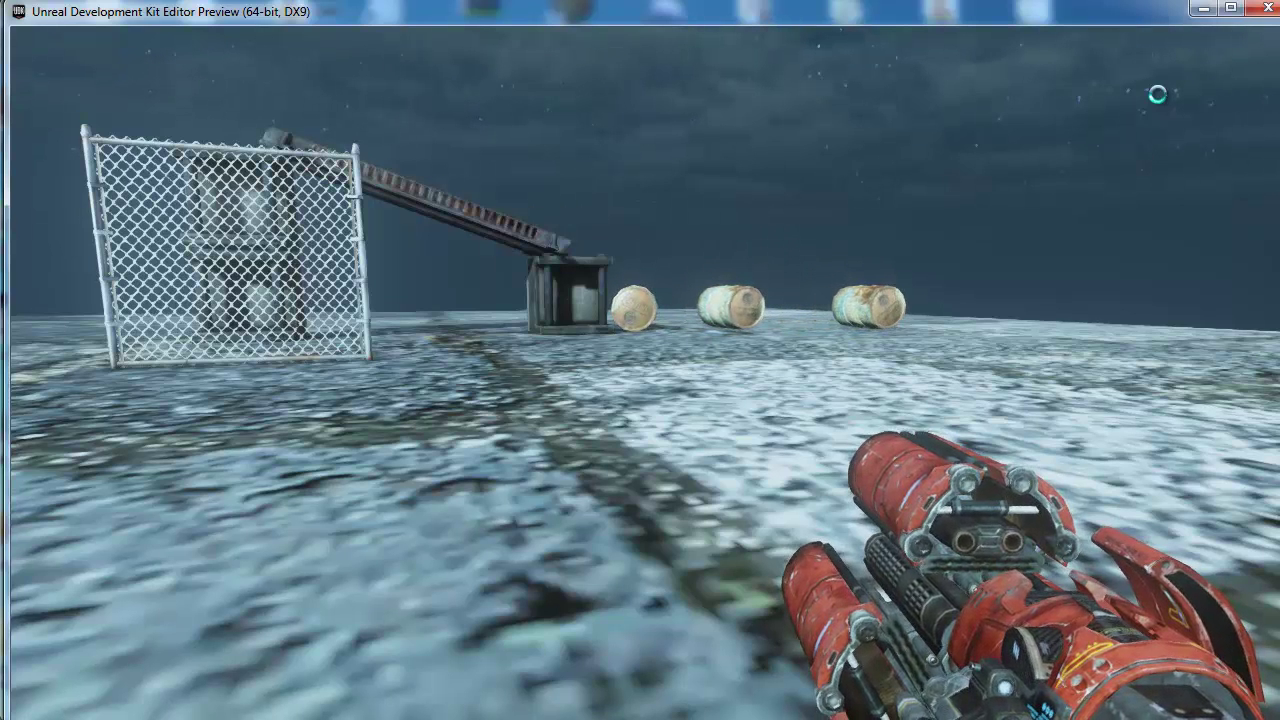
key("Escape")
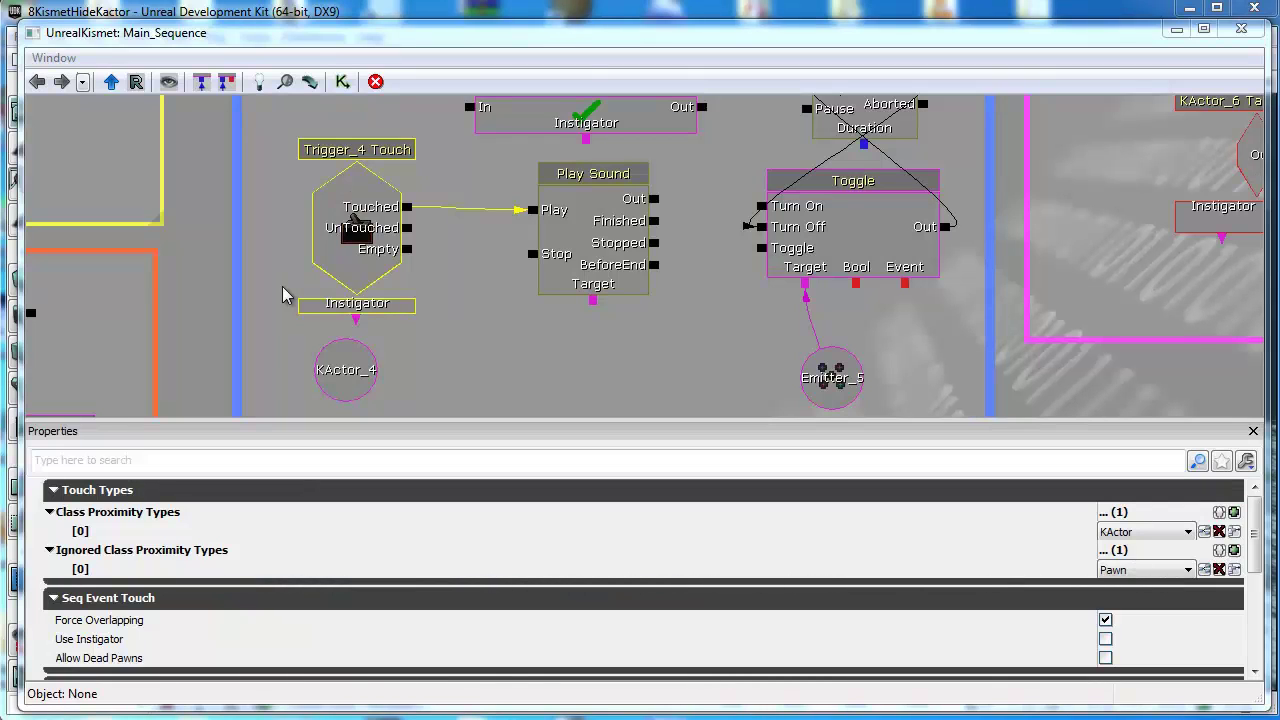
- Review the Trigger_4 Touch event without Use Instigator and its disconnected KActor_4 object variable
left_click(356, 258)
left_click(344, 371)
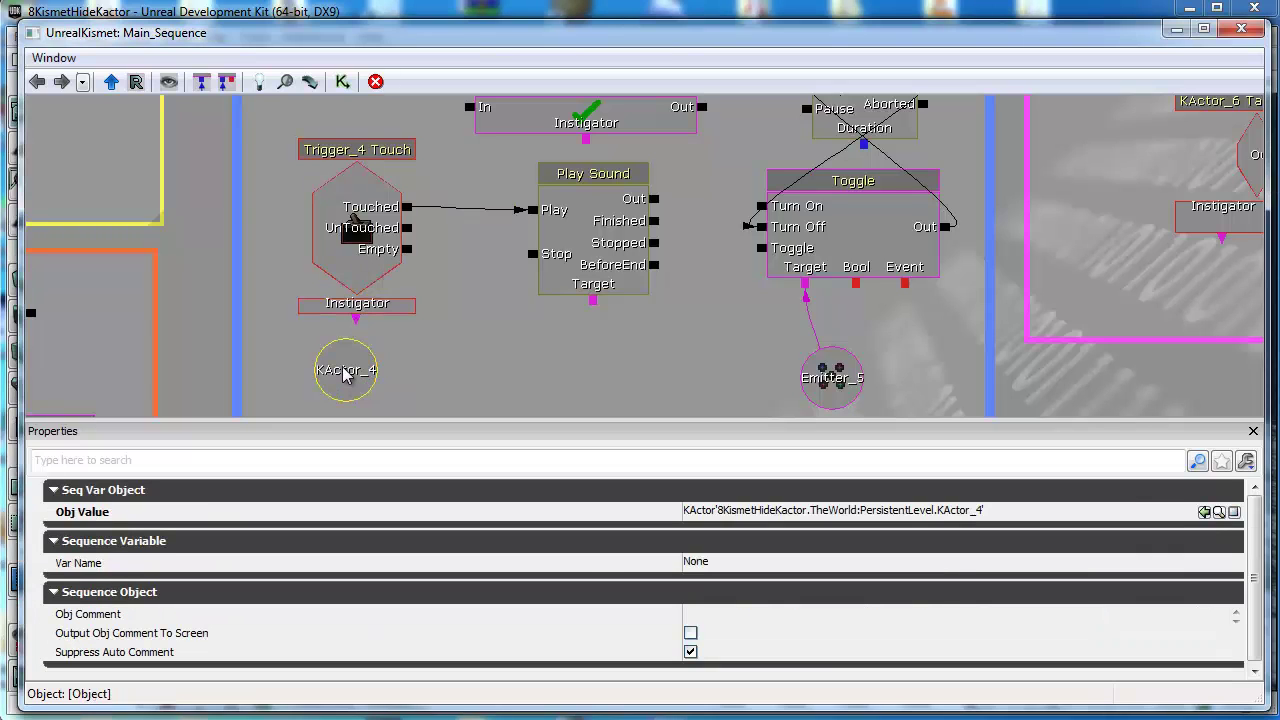
left_click(350, 218)
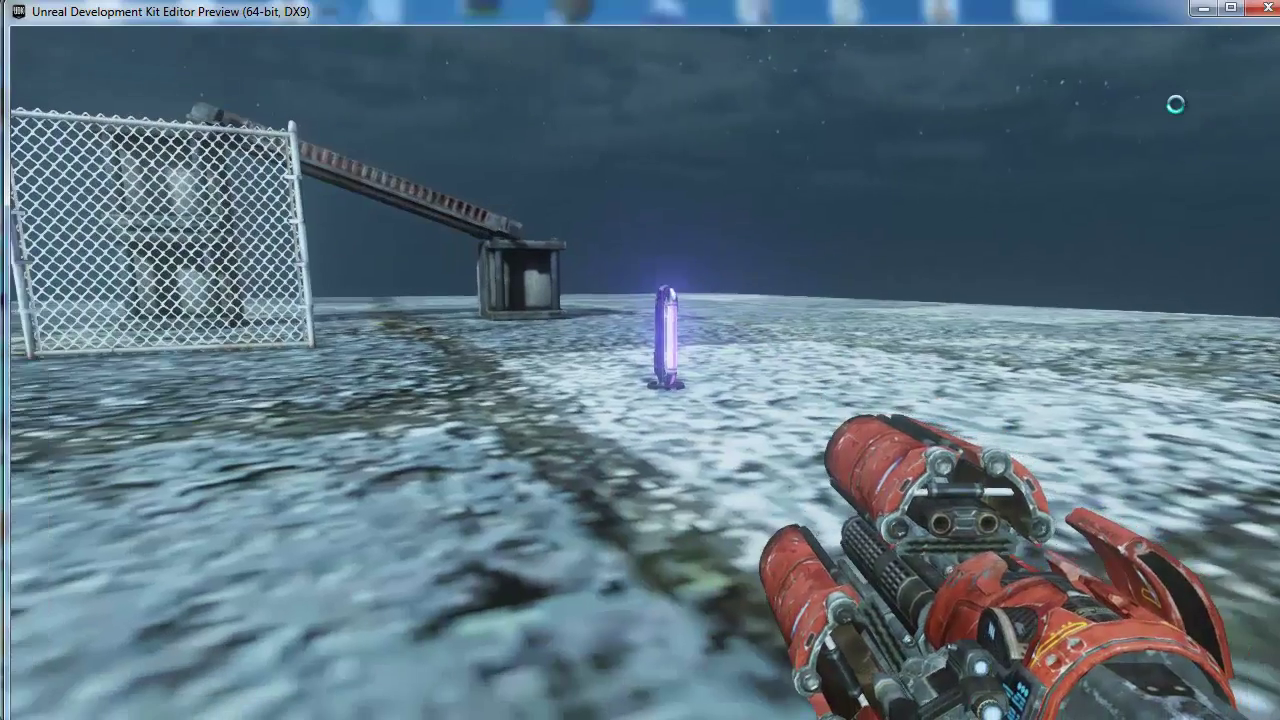
- Play-test the level in the preview by shooting the glowing lamp
left_click(1176, 104)
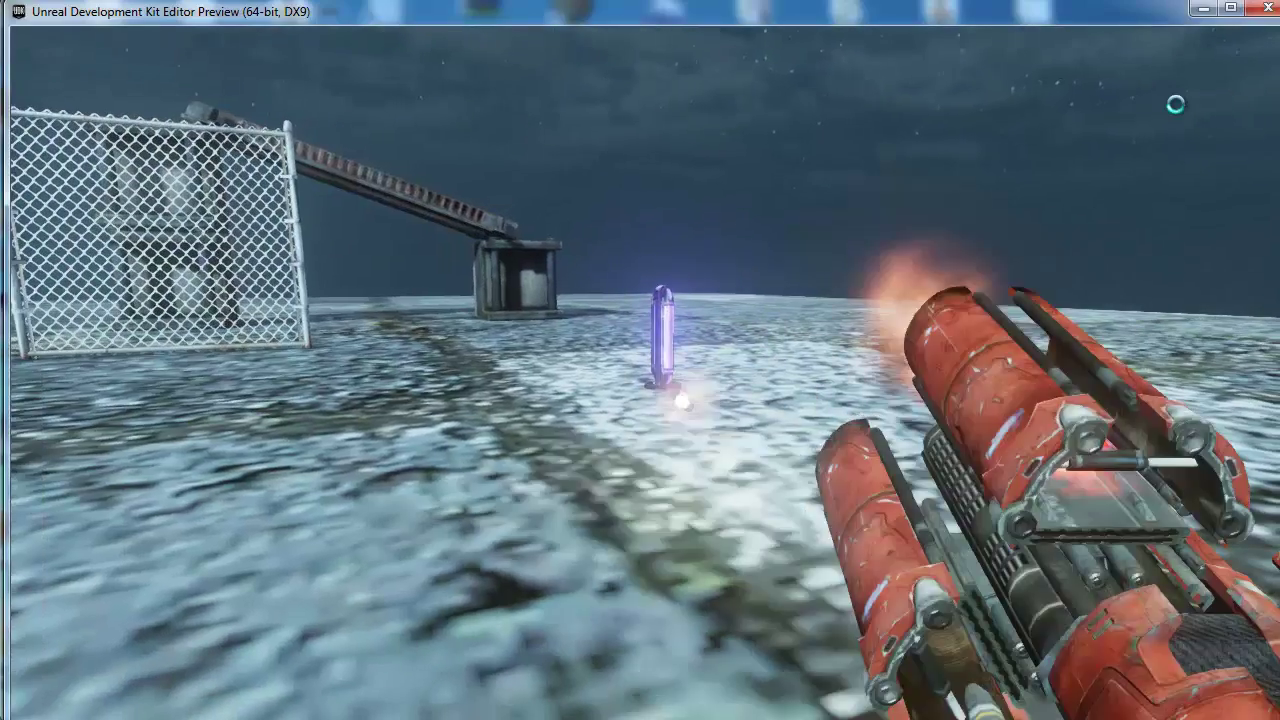
left_click(1176, 104)
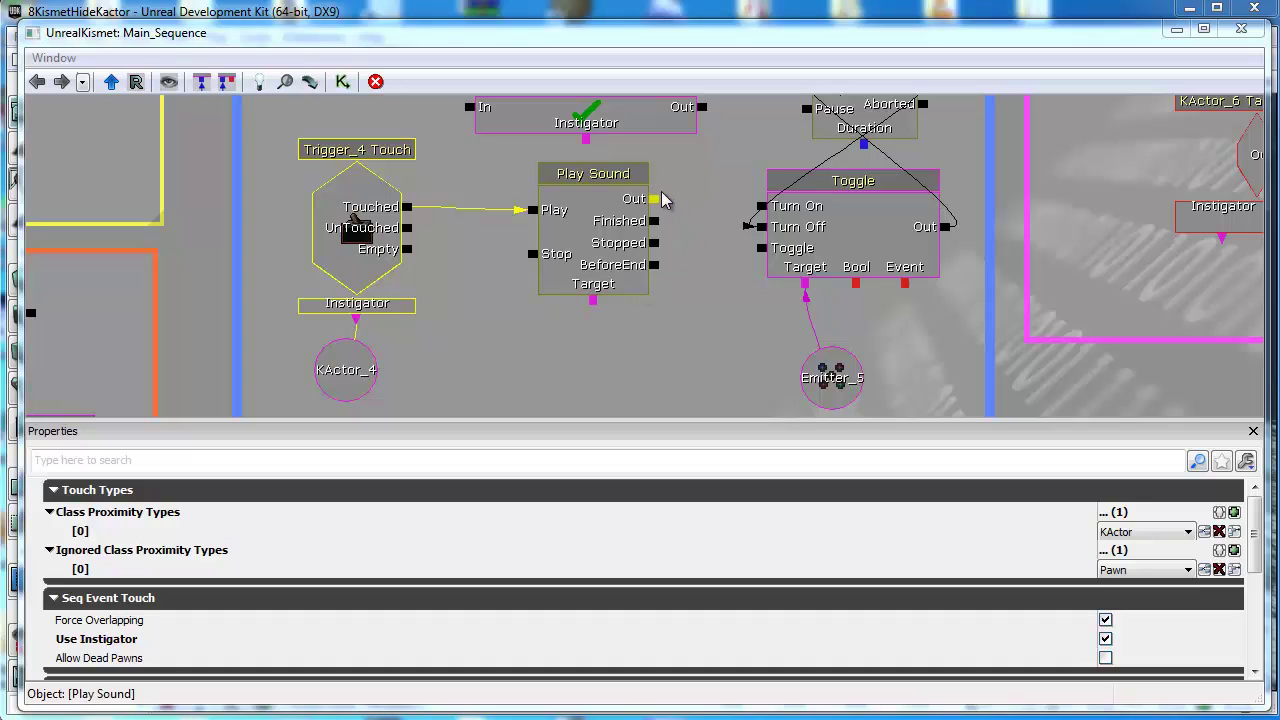
- Link the Play Sound Out output to the Turn On input of the Emitter_5 Toggle, and check both actions' settings
left_click_drag(654, 199, 778, 212)
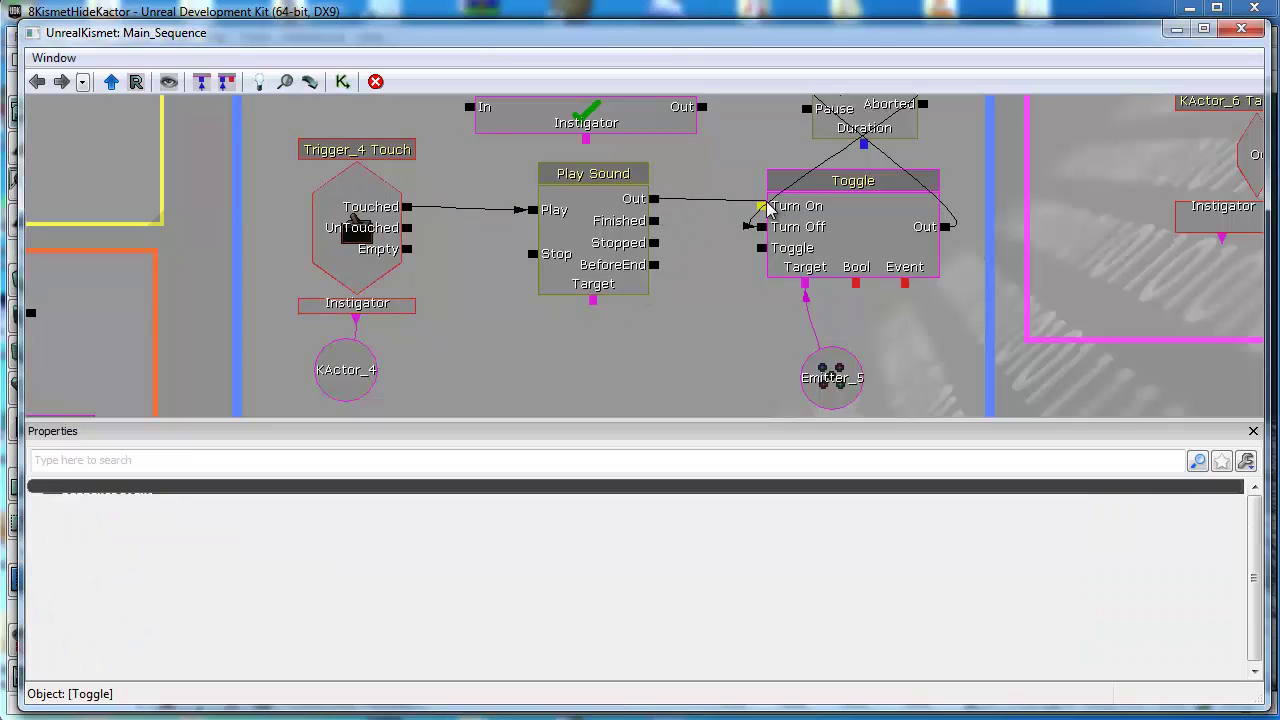
left_click(586, 248)
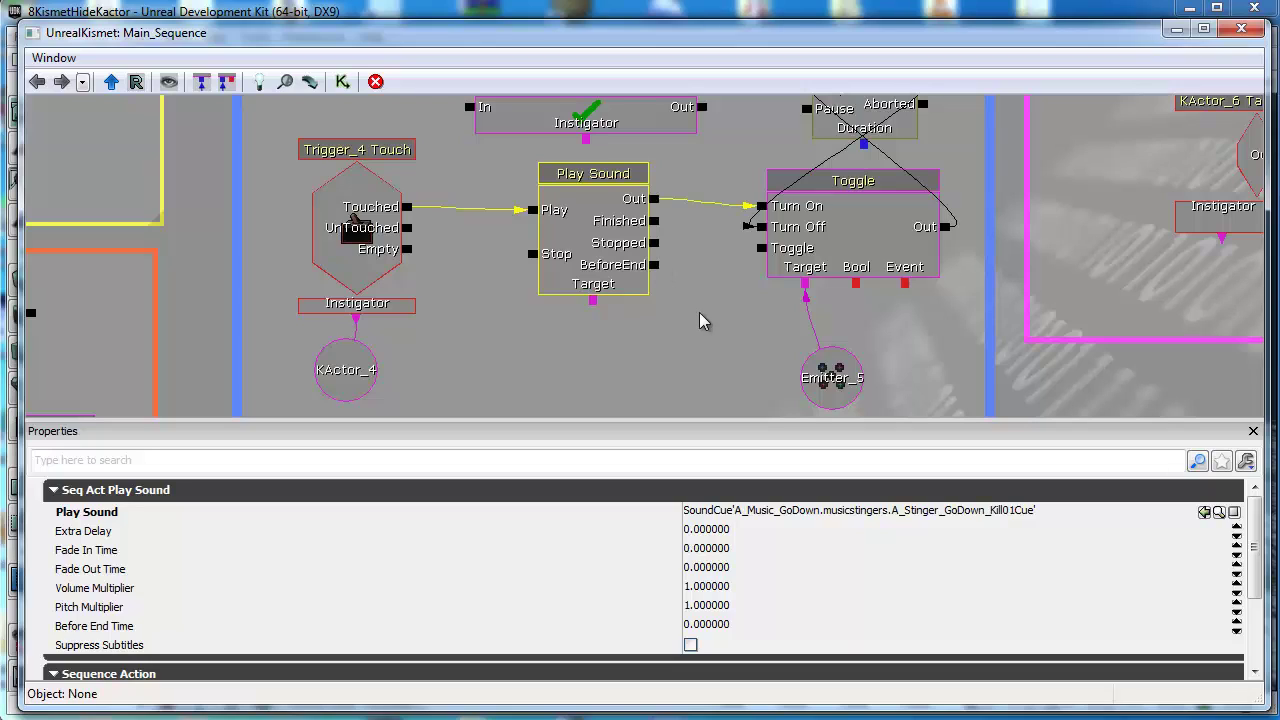
left_click(842, 219)
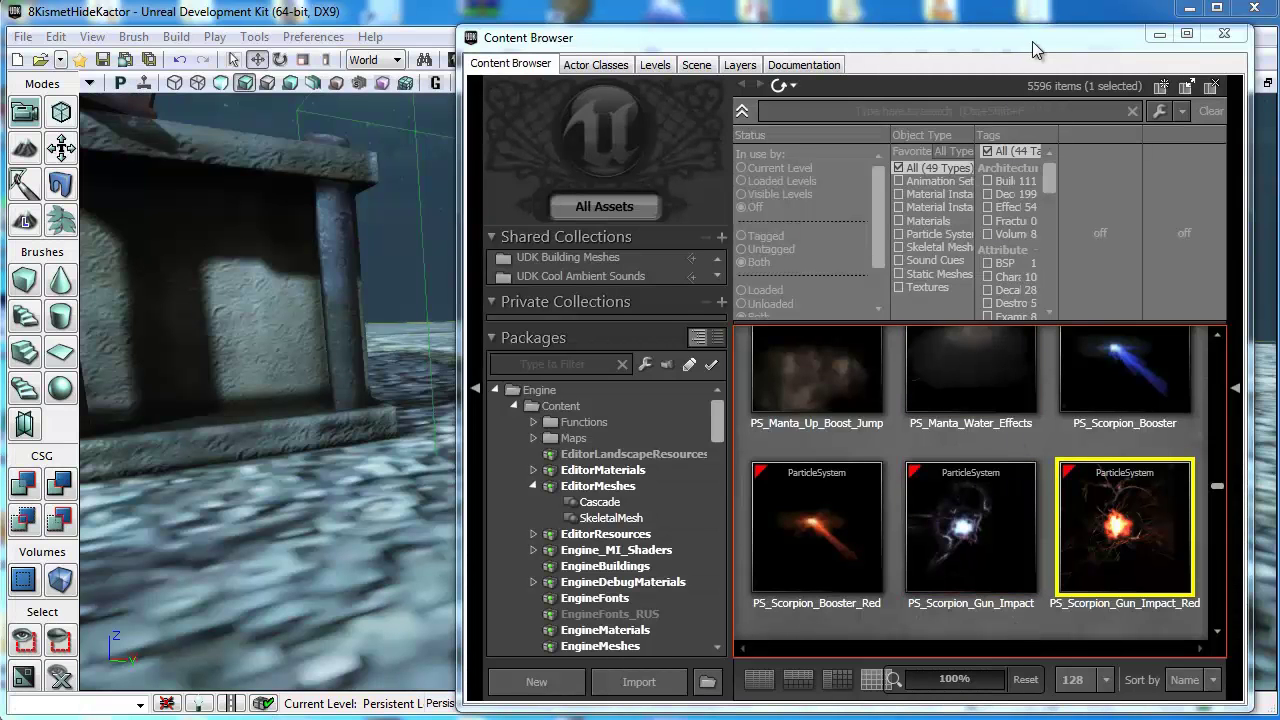
- Look at the PS_Scorpion_Gun_Impact_Red particle system in the Content Browser and at its emitter beside the trigger in the level
left_click_drag(1032, 41, 365, 75)
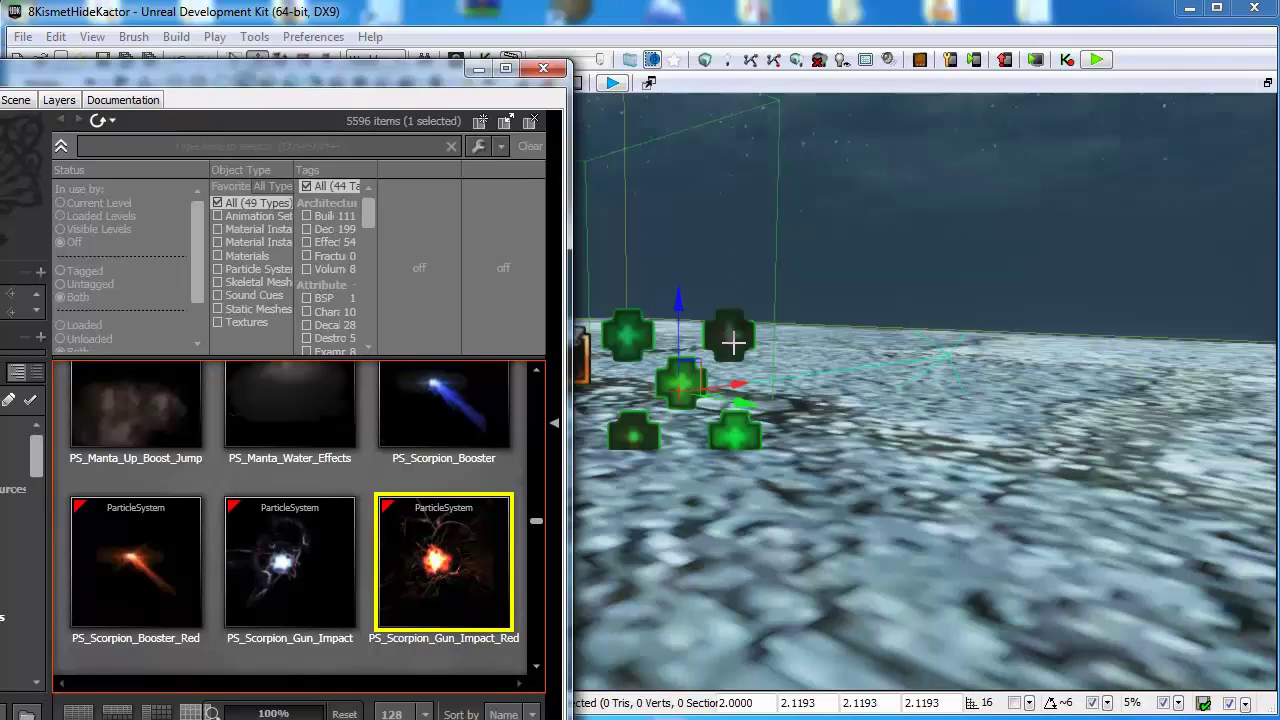
left_click_drag(268, 79, 910, 41)
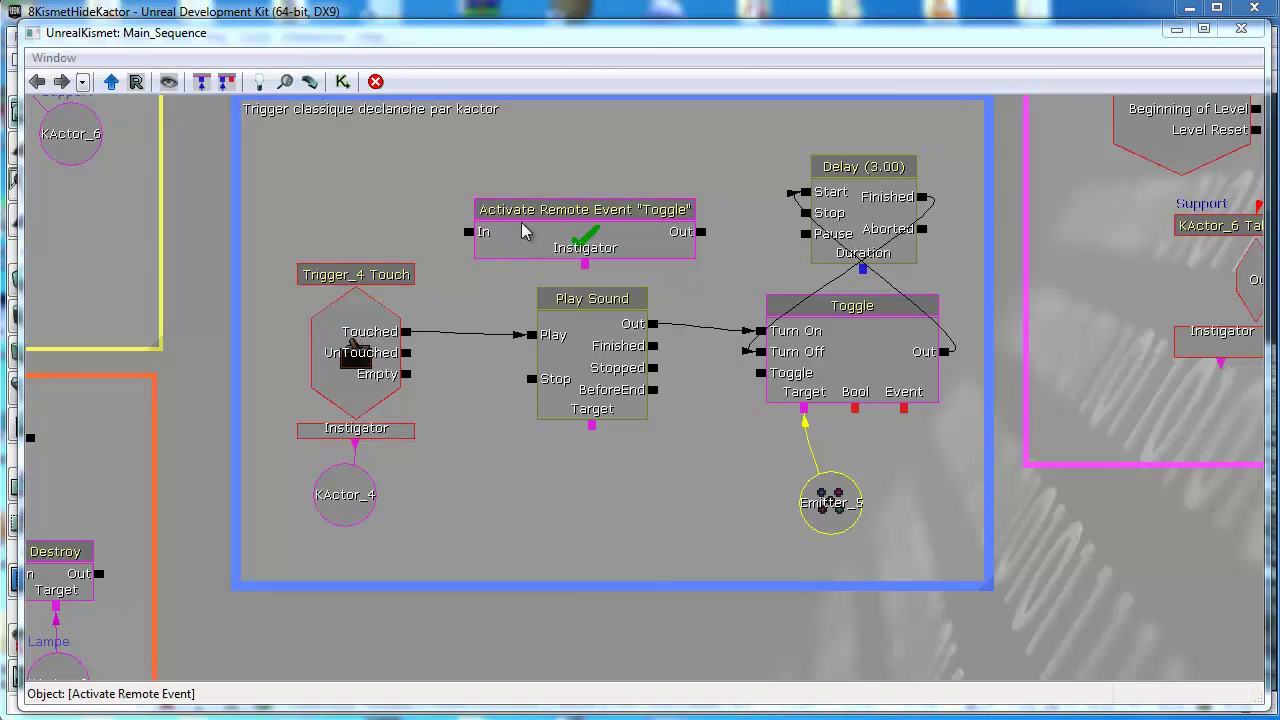
- Check the creation options for Emitter_5 in Kismet without adding anything, and review the Trigger_4 Touch and Play Sound chain
right_click(551, 109)
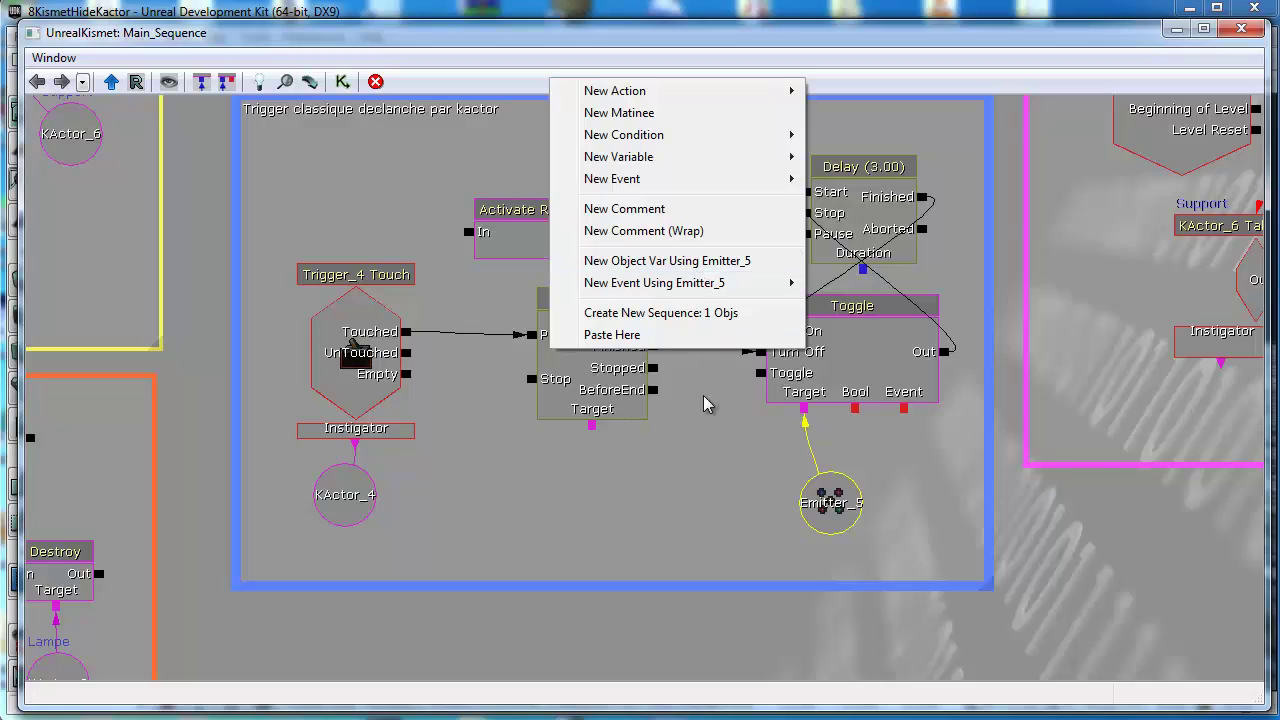
left_click(470, 538)
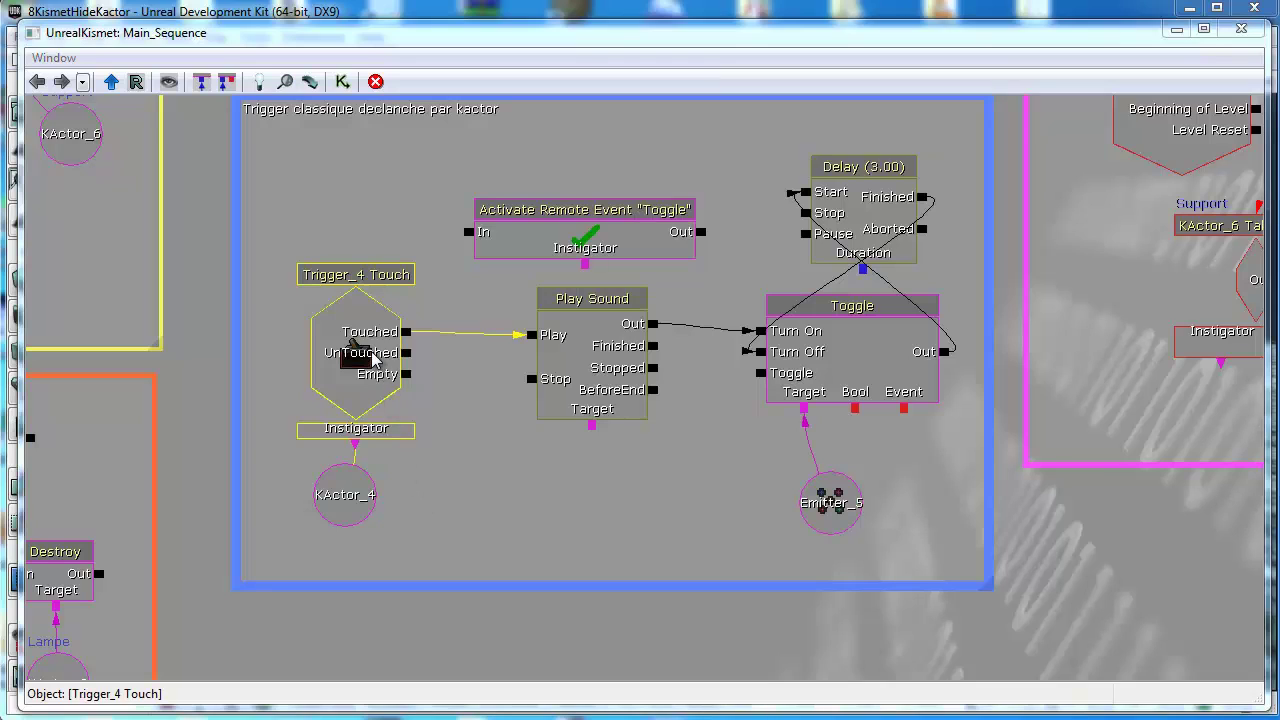
left_click(598, 361)
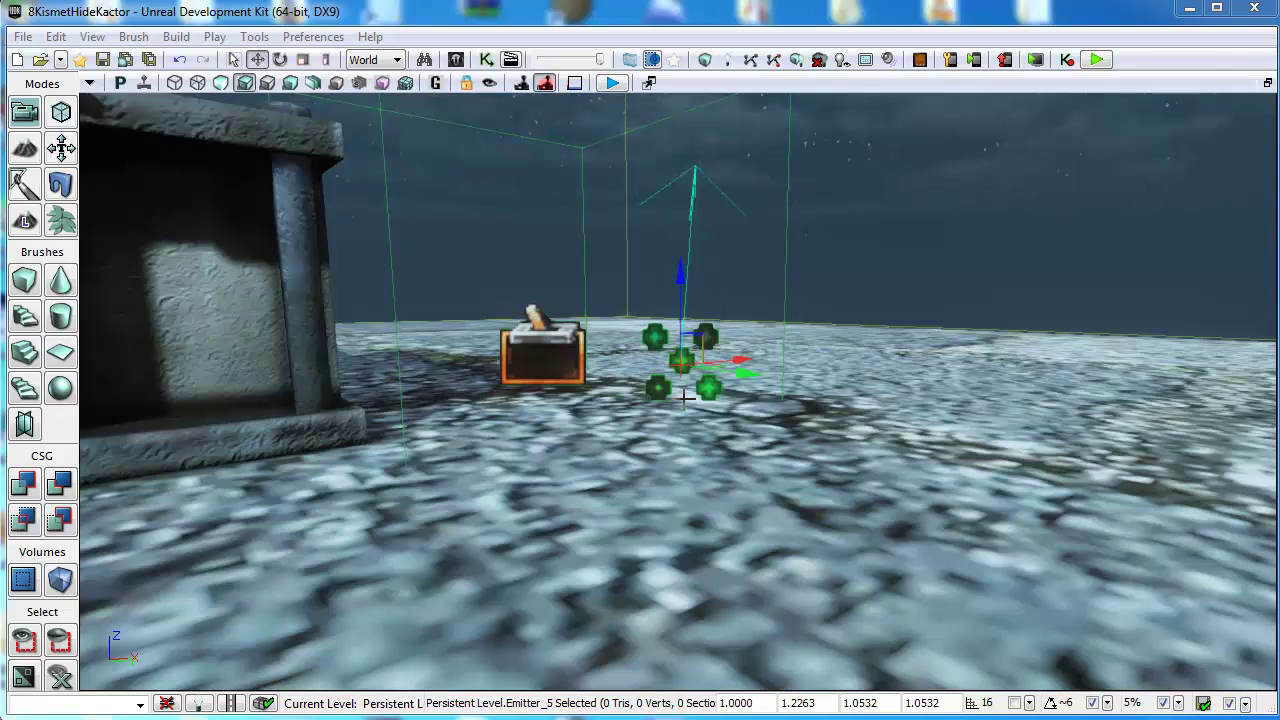
- Try rotating Emitter_5 with the rotation widget and play-test the level with the barrels rolling toward the trigger
left_click(282, 60)
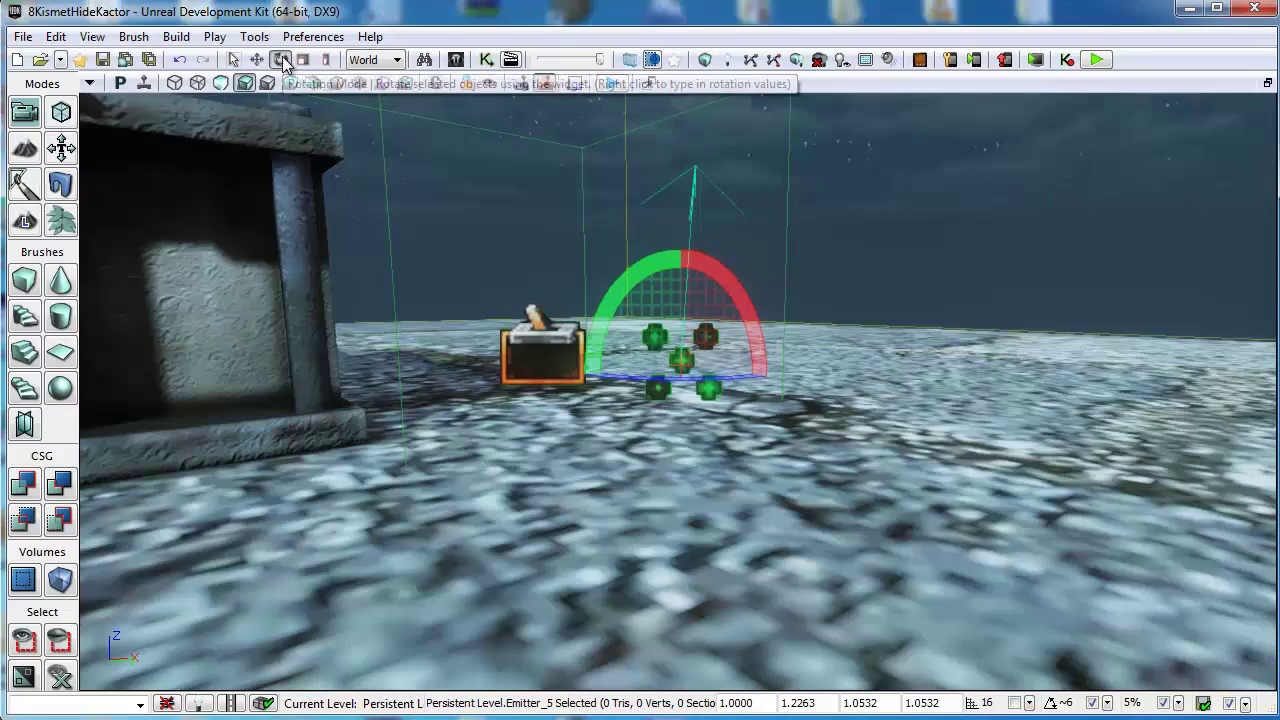
left_click_drag(600, 300, 575, 346)
left_click(1097, 59)
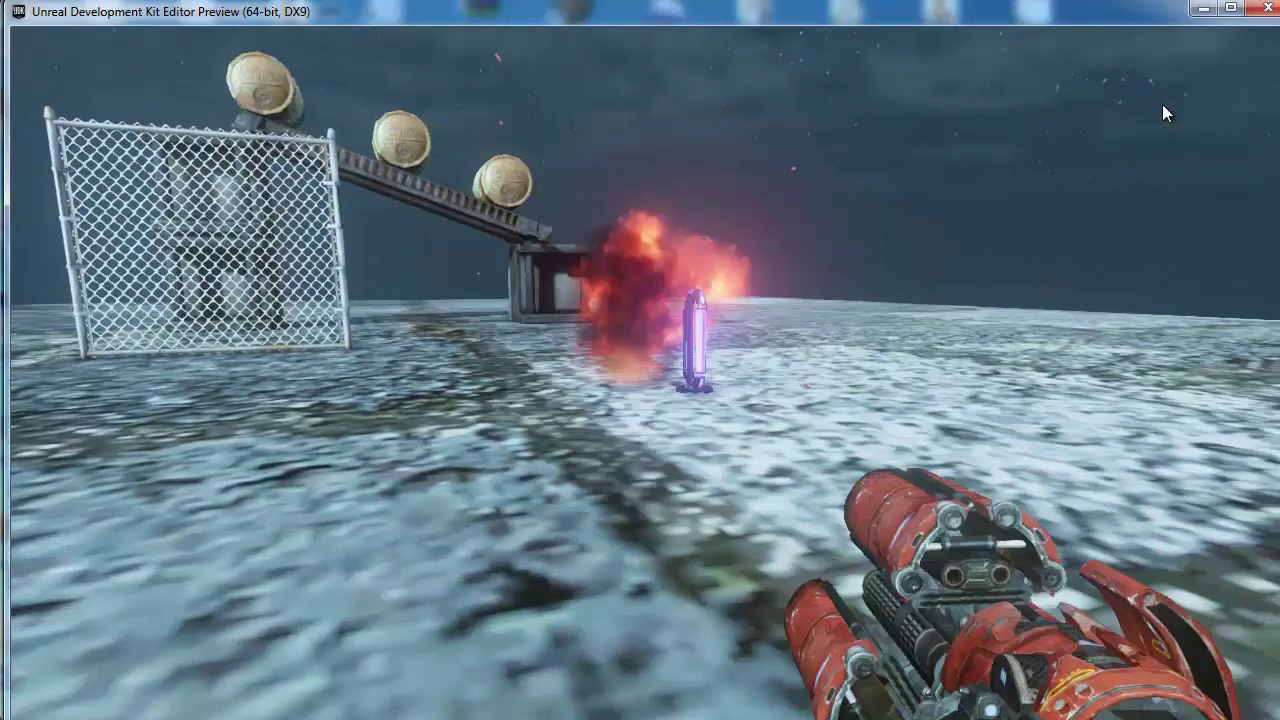
left_click(1163, 104)
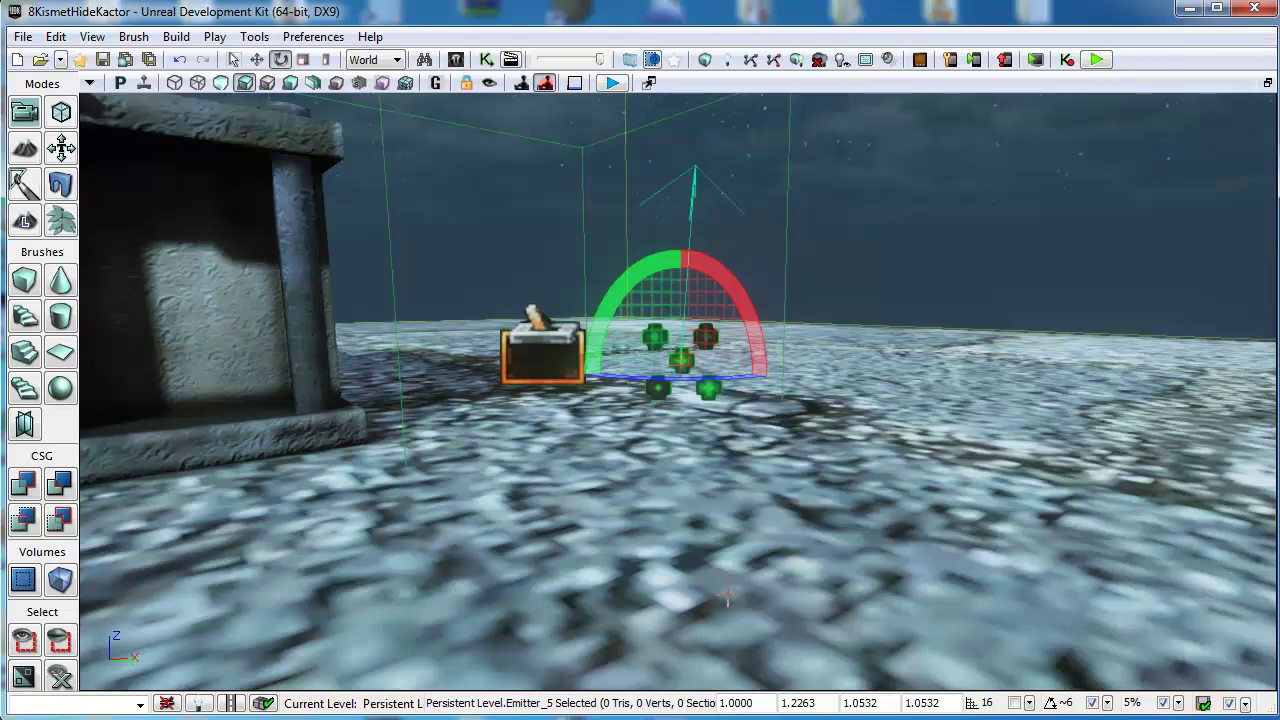
- Set the overall draw scale of Emitter_5 to 4
left_click(758, 705)
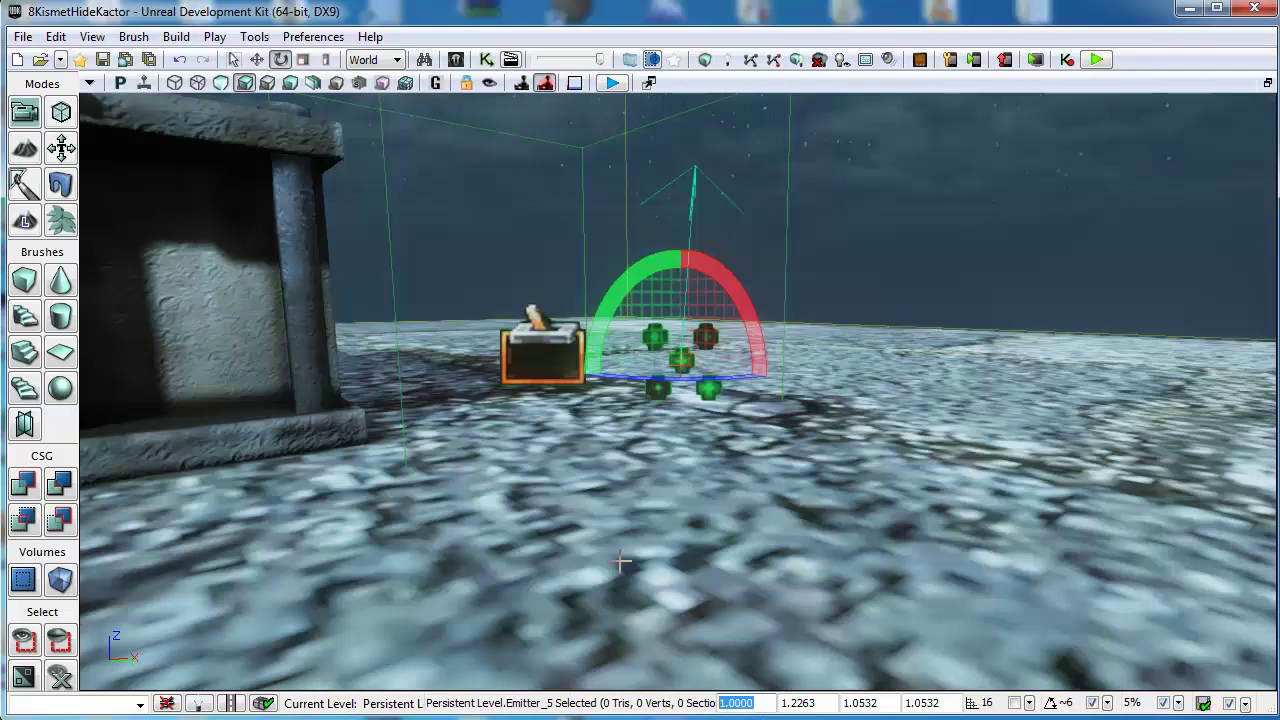
type("4")
key("Return")
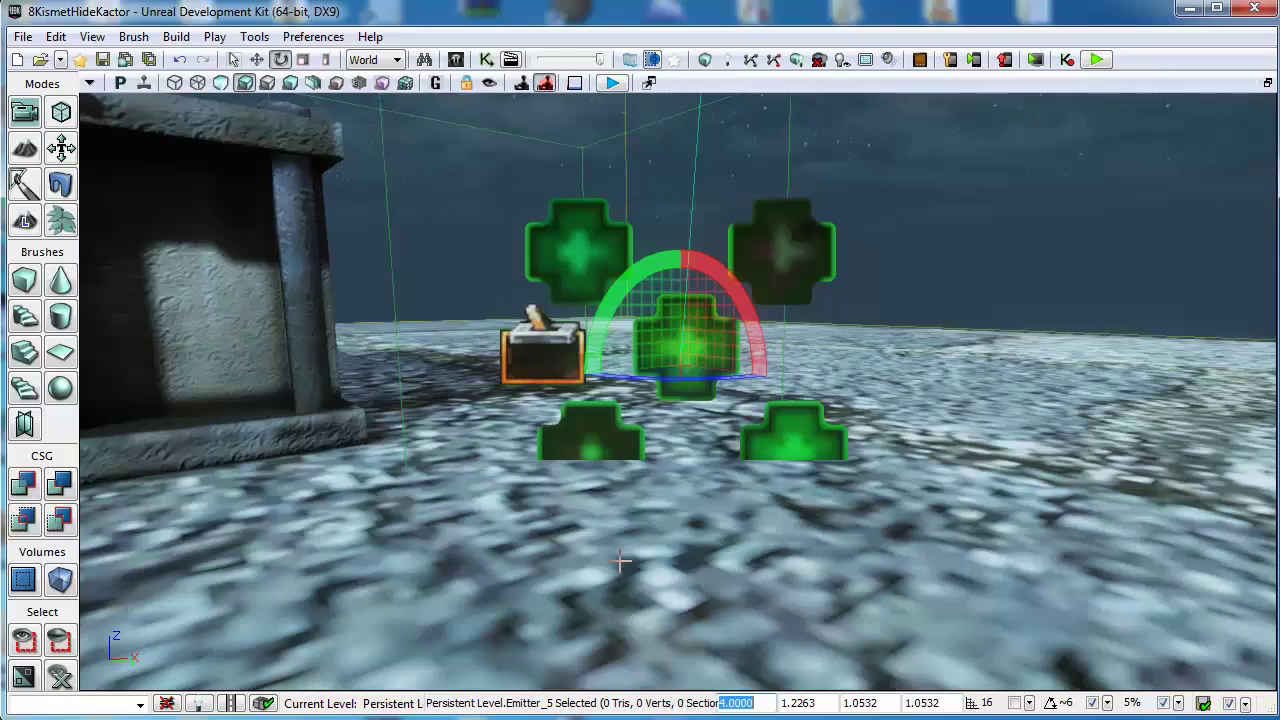
- Play-test the enlarged emitter by shooting the lamp to release the barrels, and end the preview
left_click(1098, 60)
key("w")
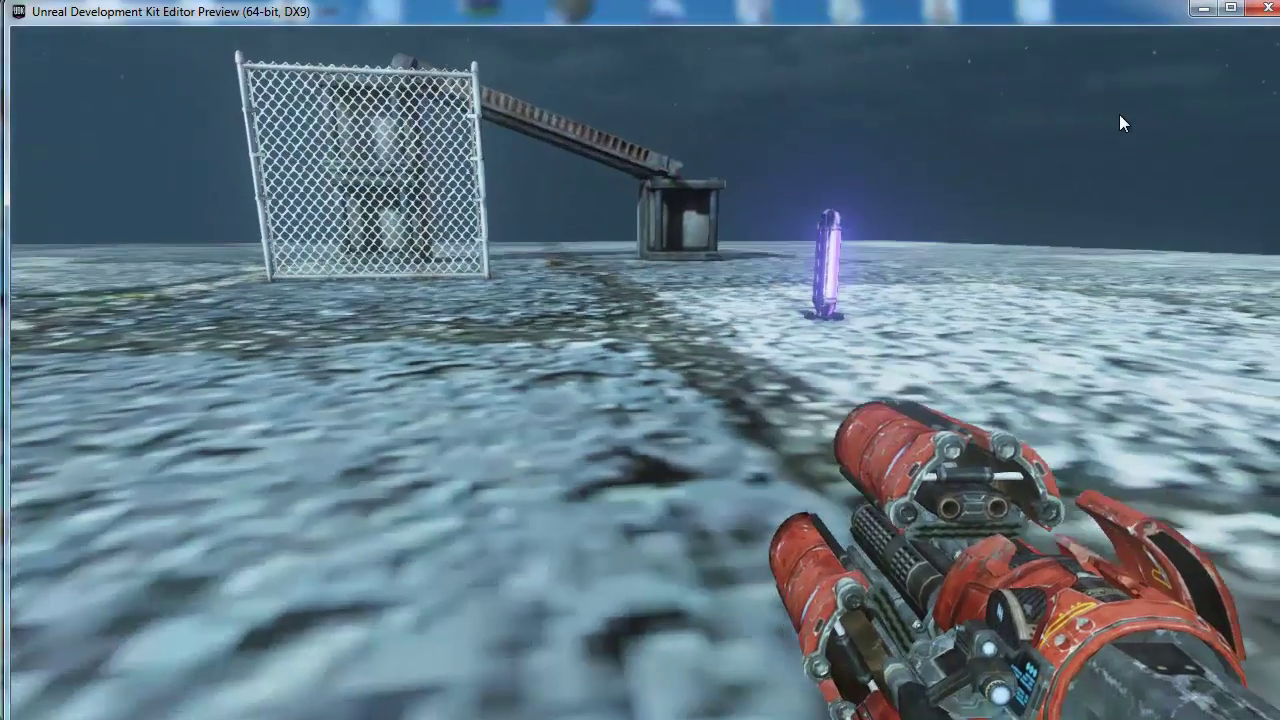
left_click(1130, 111)
left_click(1152, 103)
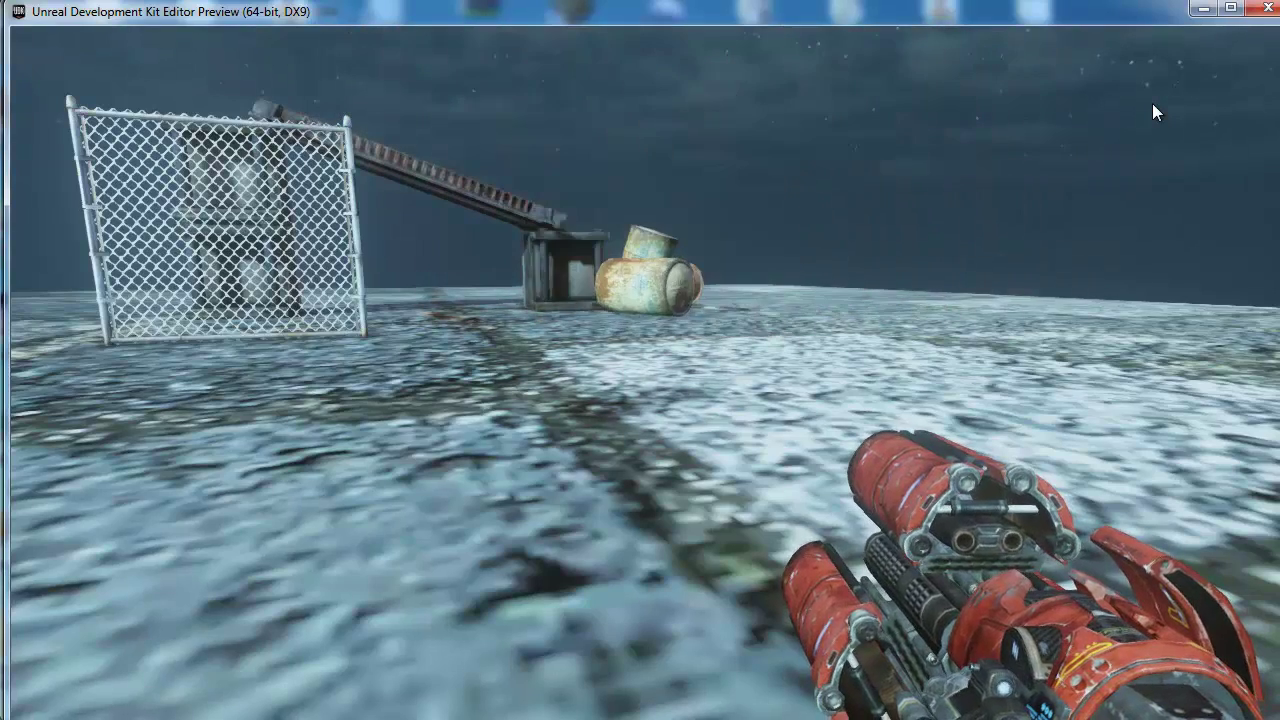
key("Escape")
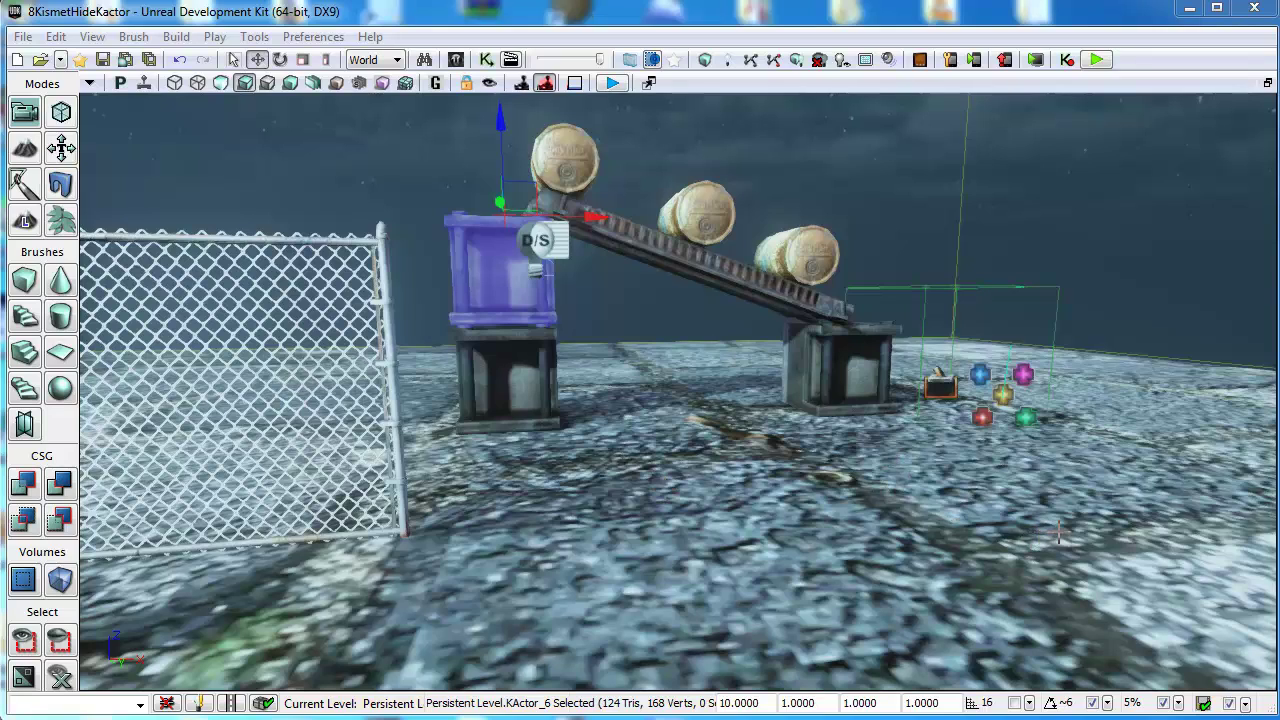
- Inspect the KActor_6 support crate, ramp and barrels in the level, and return to the Kismet window
left_click_drag(959, 541, 1072, 560)
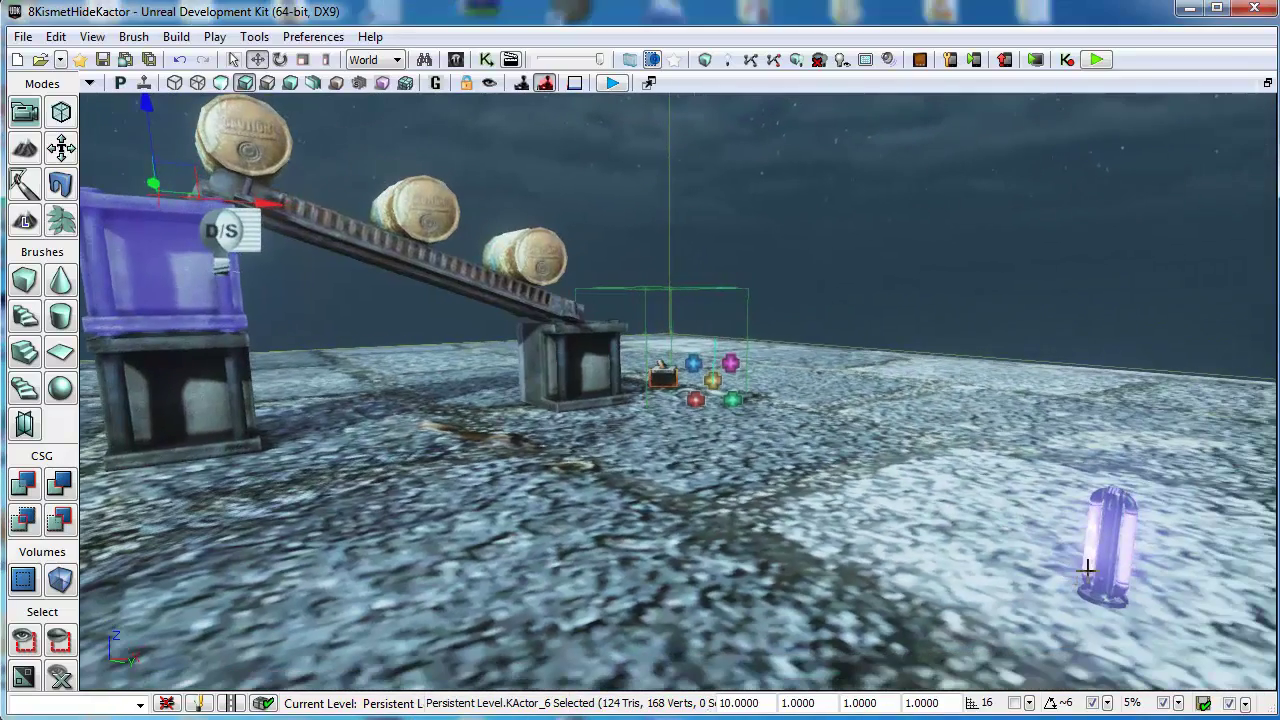
left_click_drag(571, 572, 475, 481)
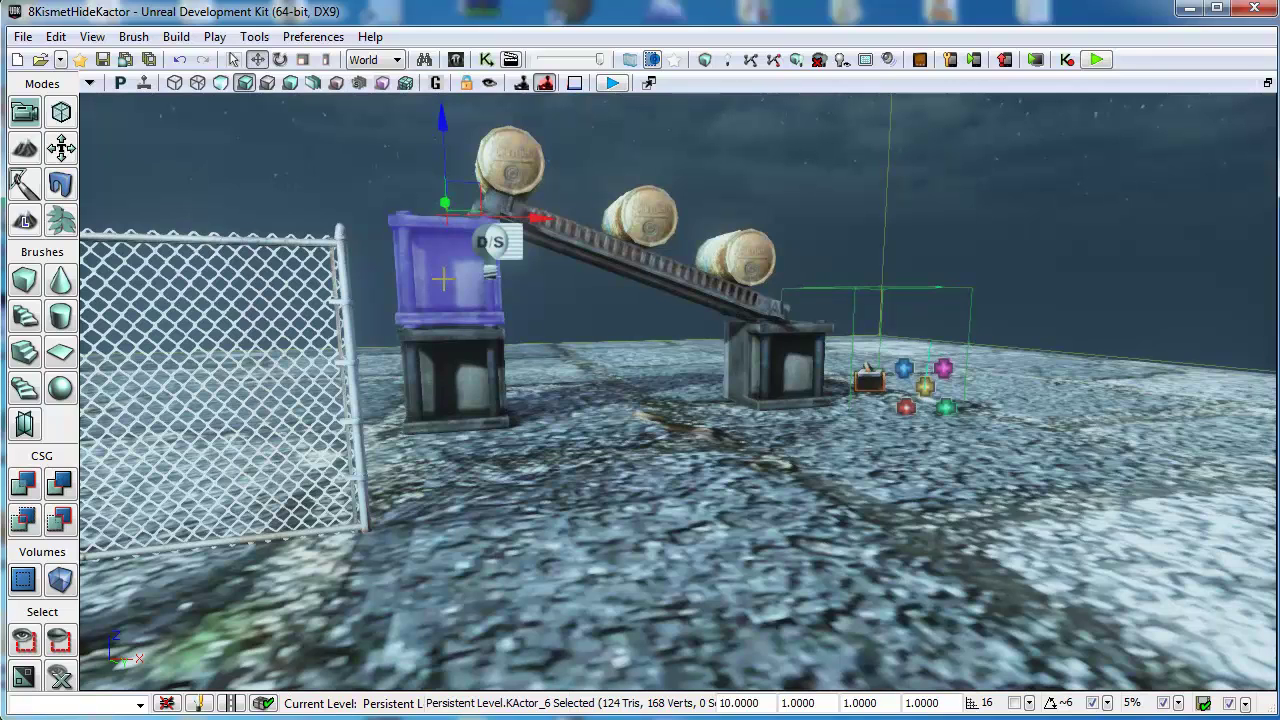
key("alt+Tab")
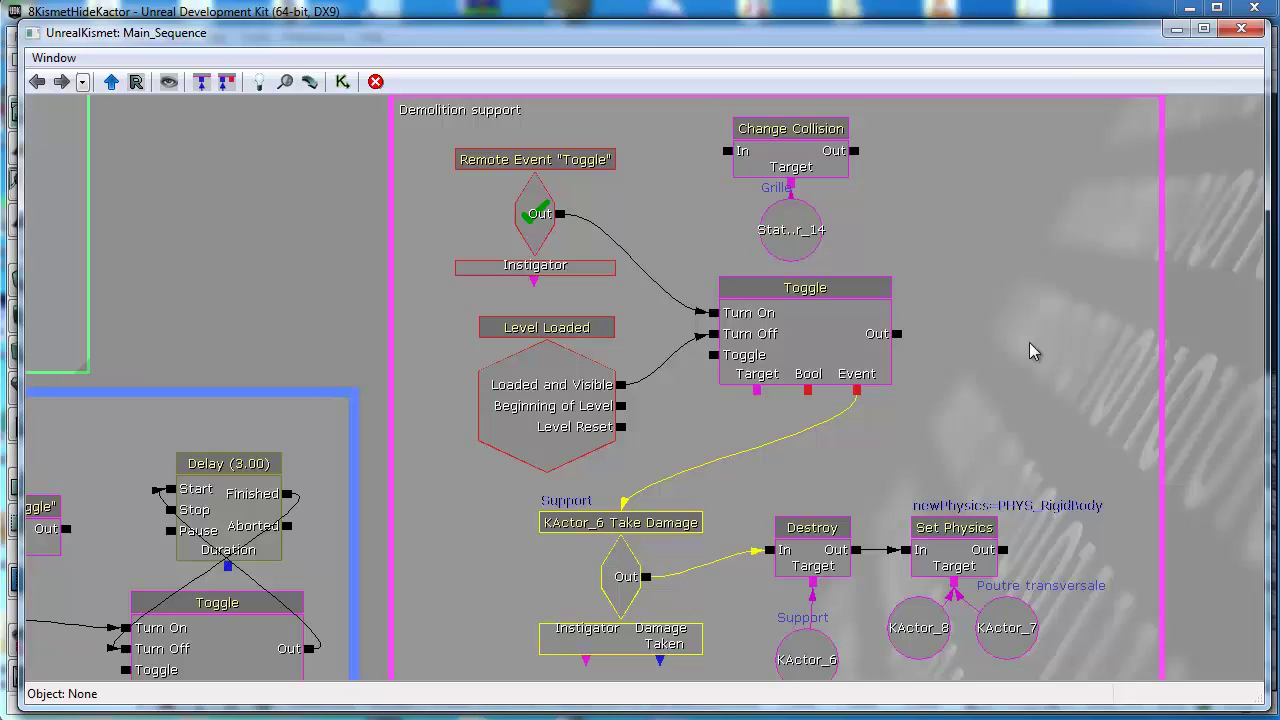
- Trace how the "Toggle" remote event from Trigger_4 Touch controls the KActor_6 Take Damage event in the Demolition support group
left_click(815, 350)
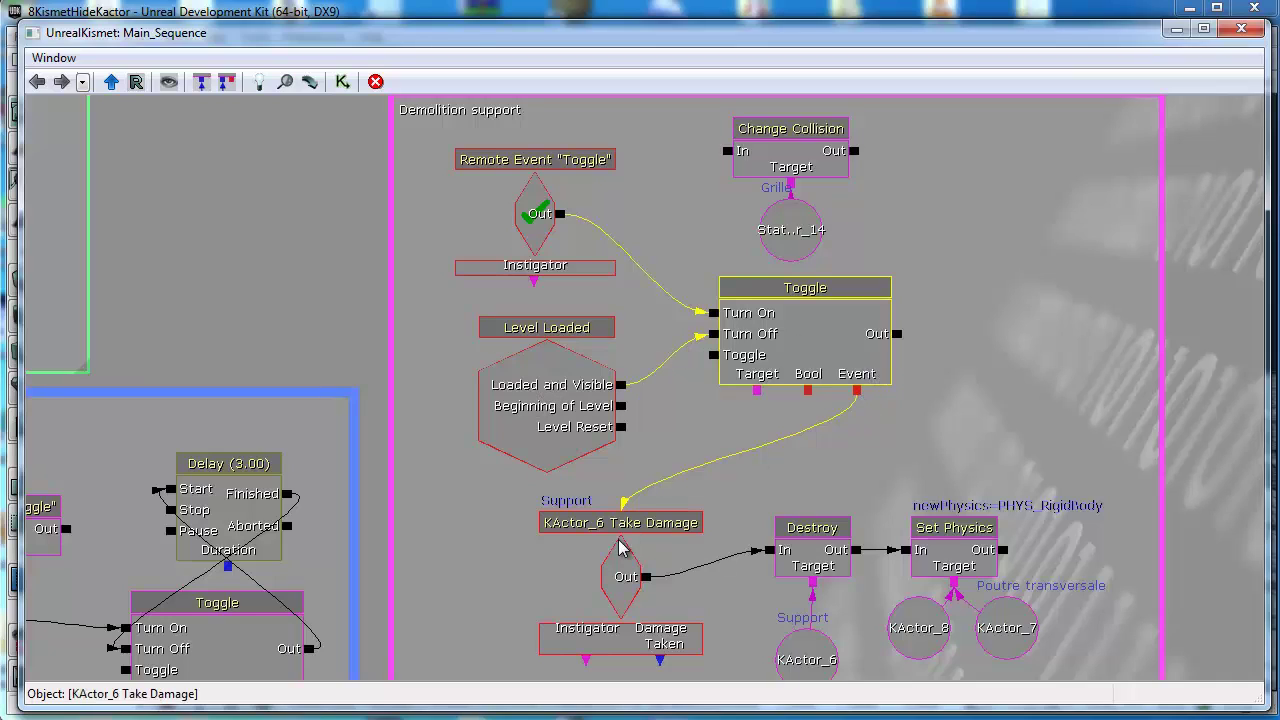
left_click(621, 586)
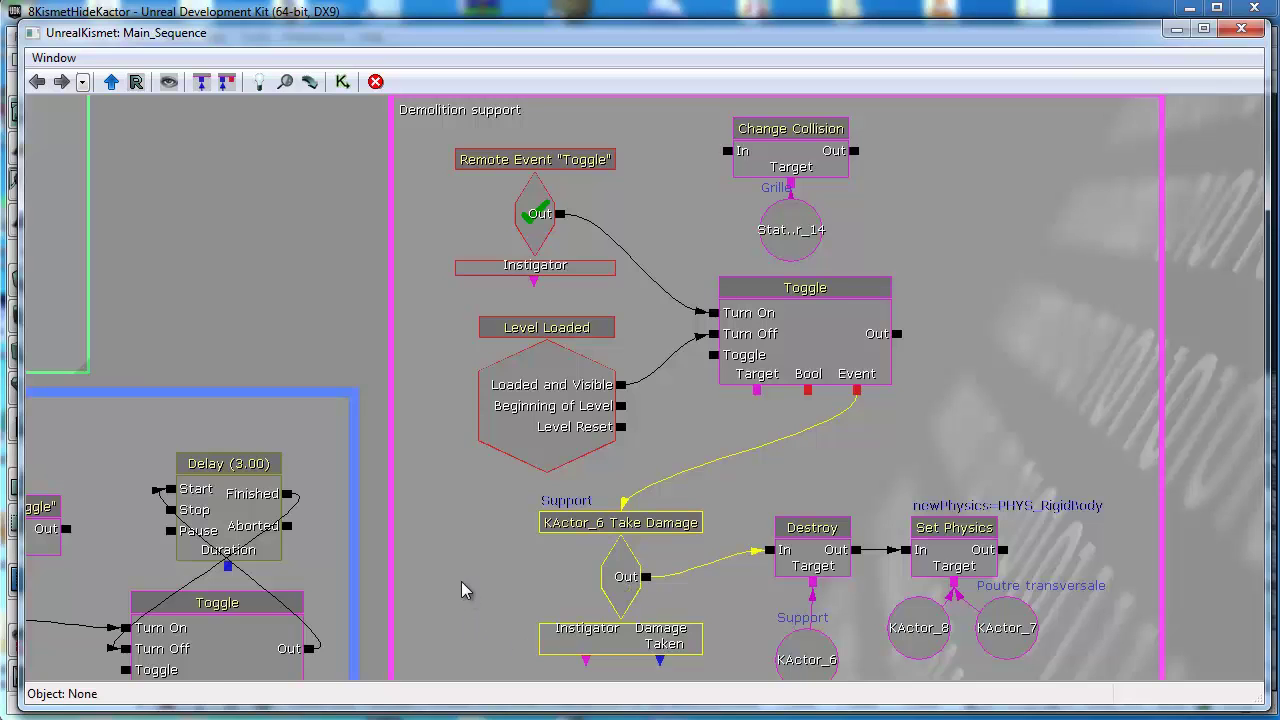
left_click_drag(466, 591, 843, 420)
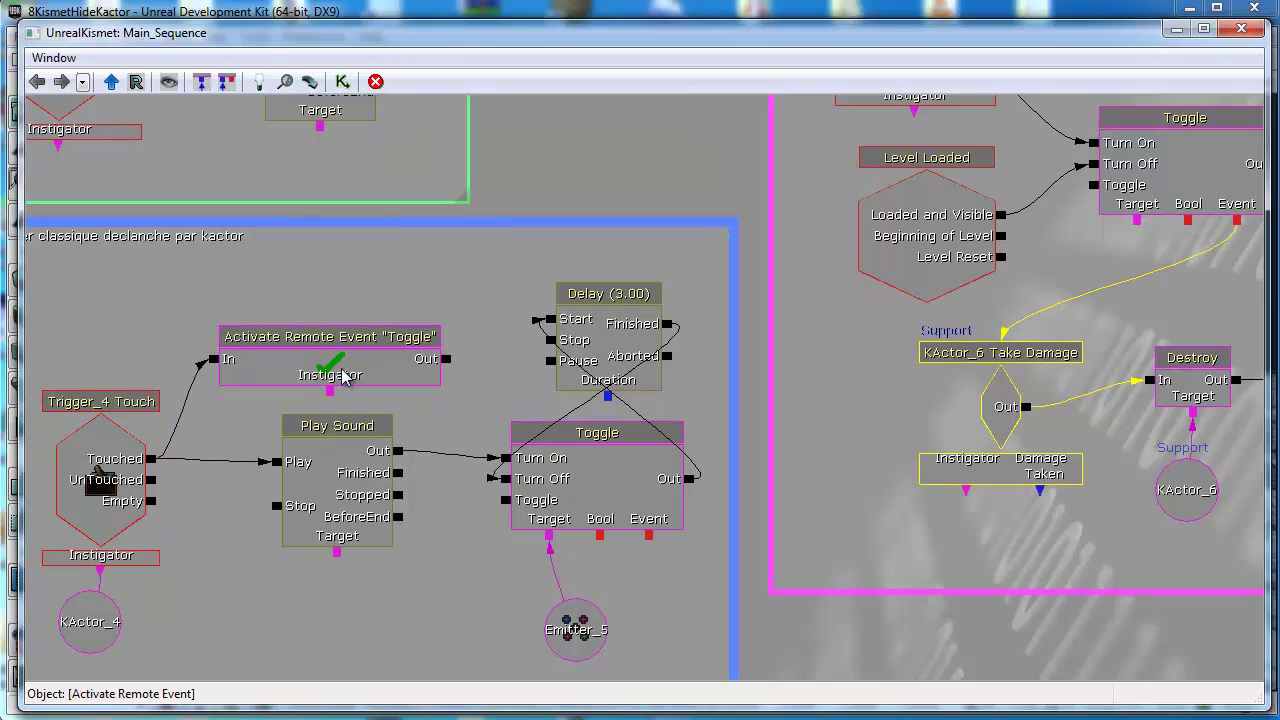
left_click_drag(649, 160, 354, 329)
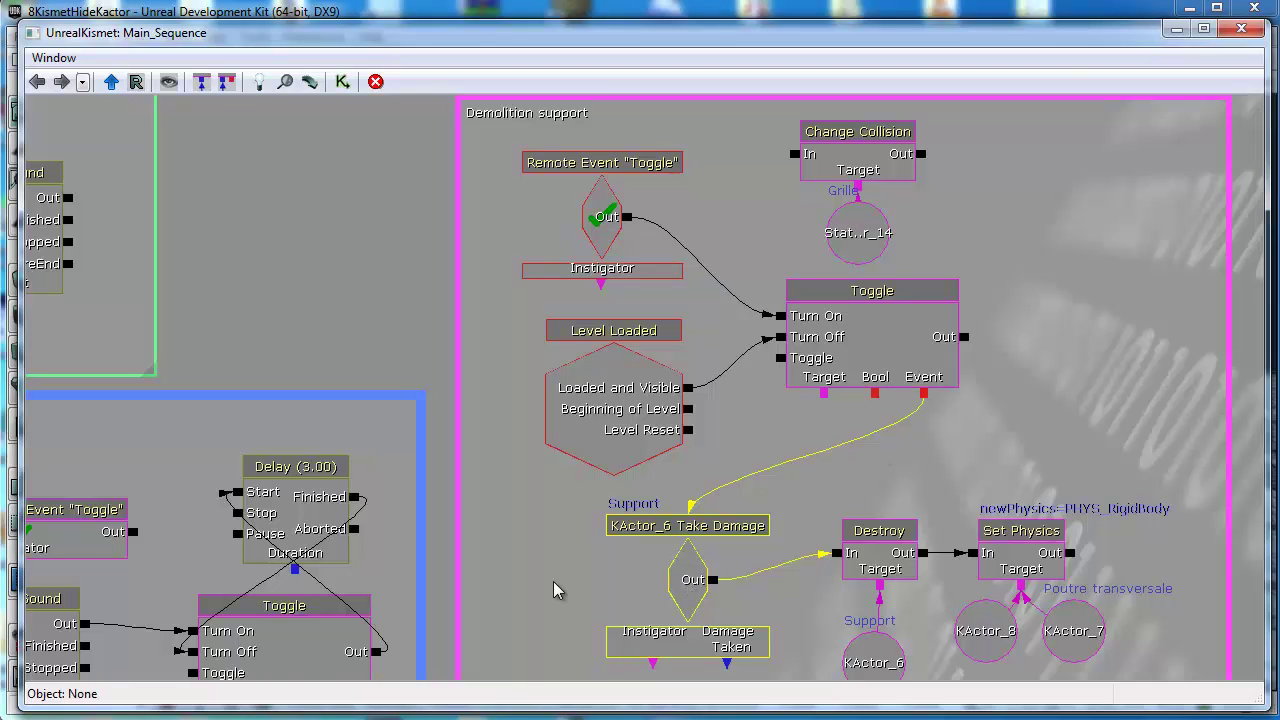
left_click_drag(551, 589, 494, 397)
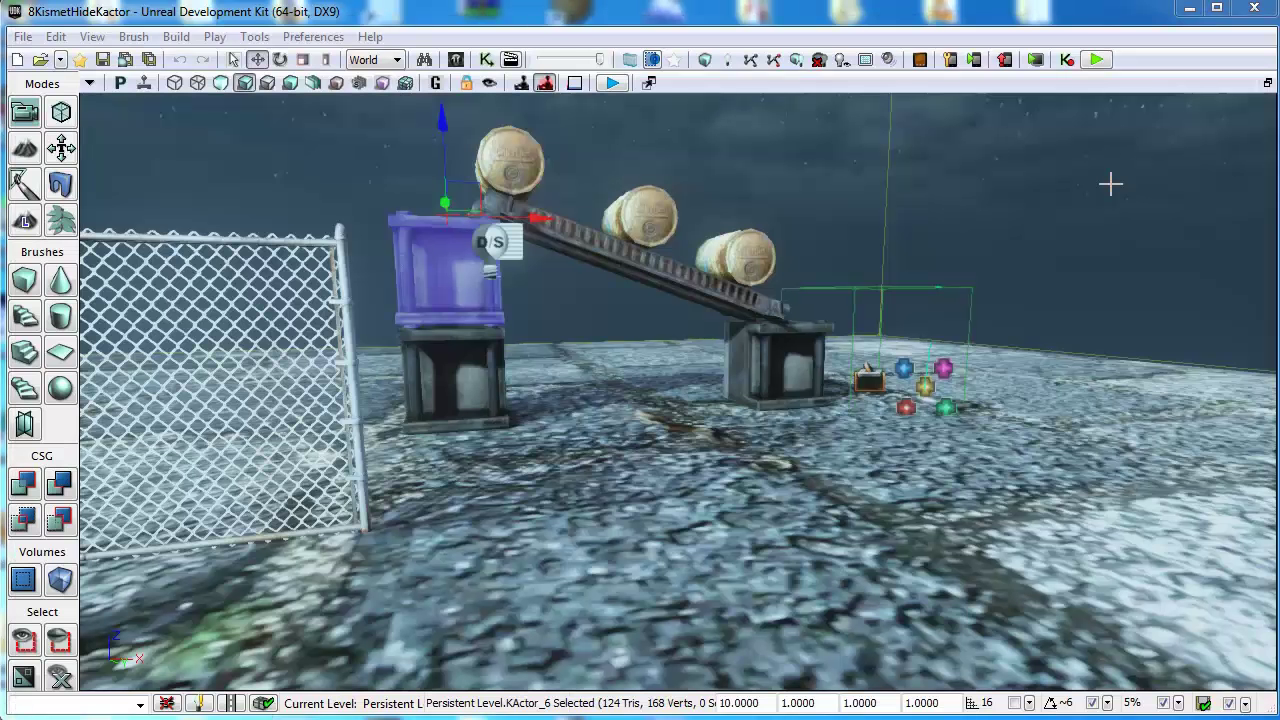
- Start a play-test and shoot the upper support crate under the ramp before releasing any barrels
left_click(1096, 60)
left_click(1096, 60)
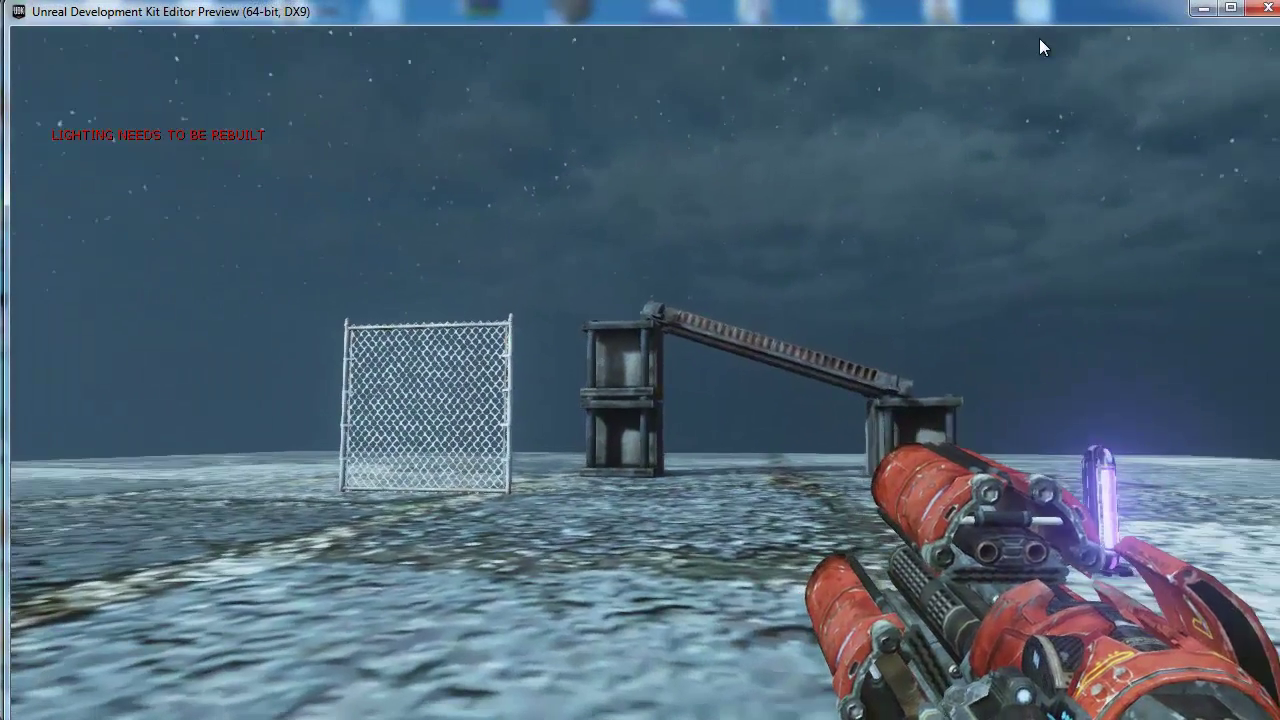
left_click(1040, 39)
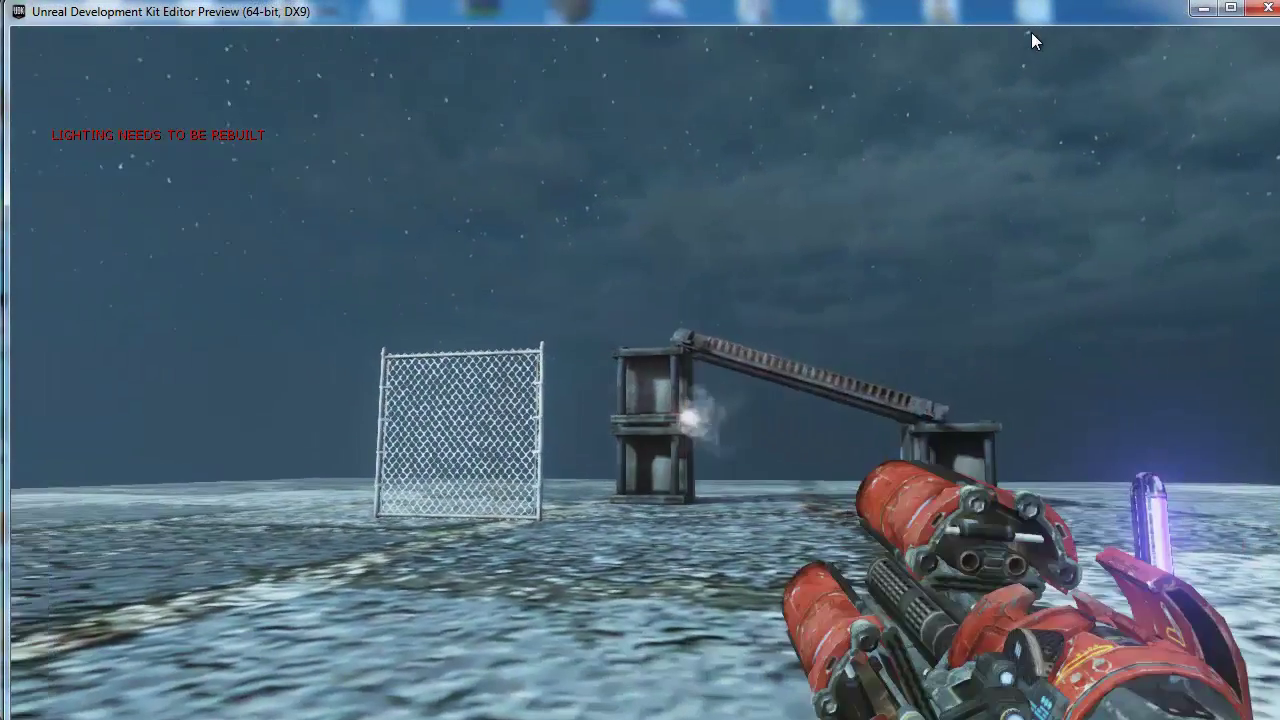
left_click(1032, 33)
left_click(1033, 40)
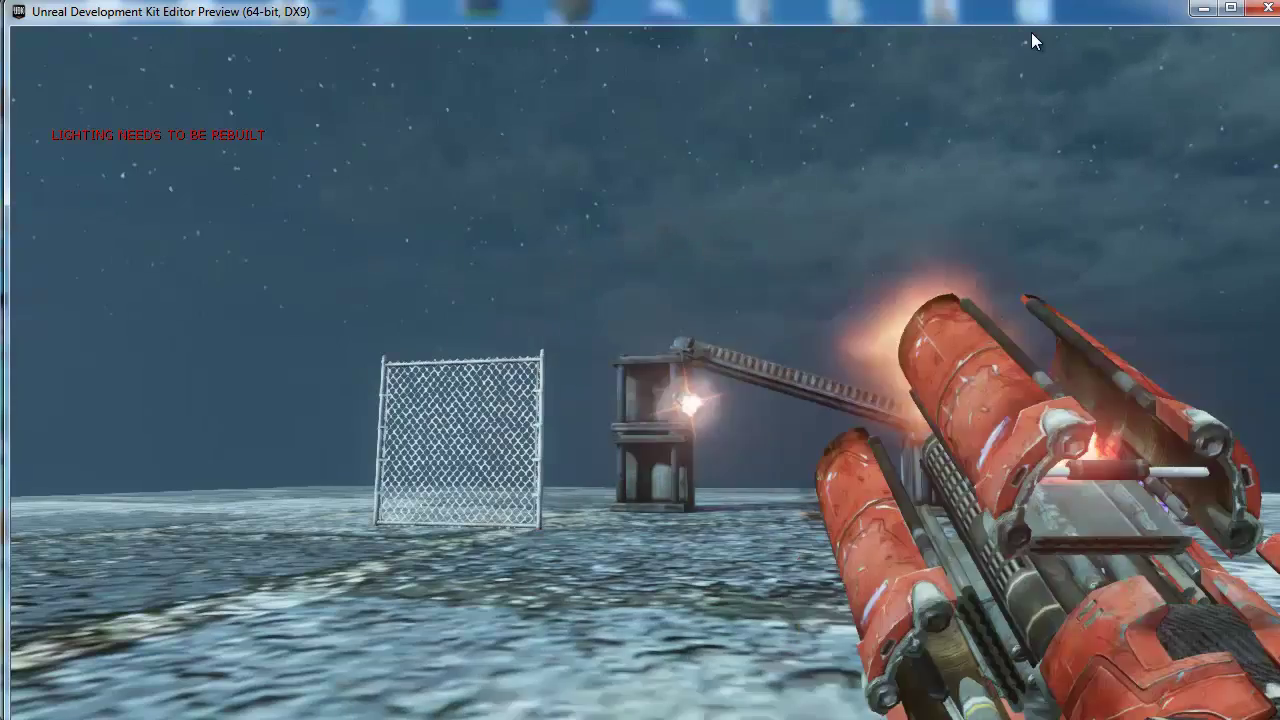
left_click(1031, 32)
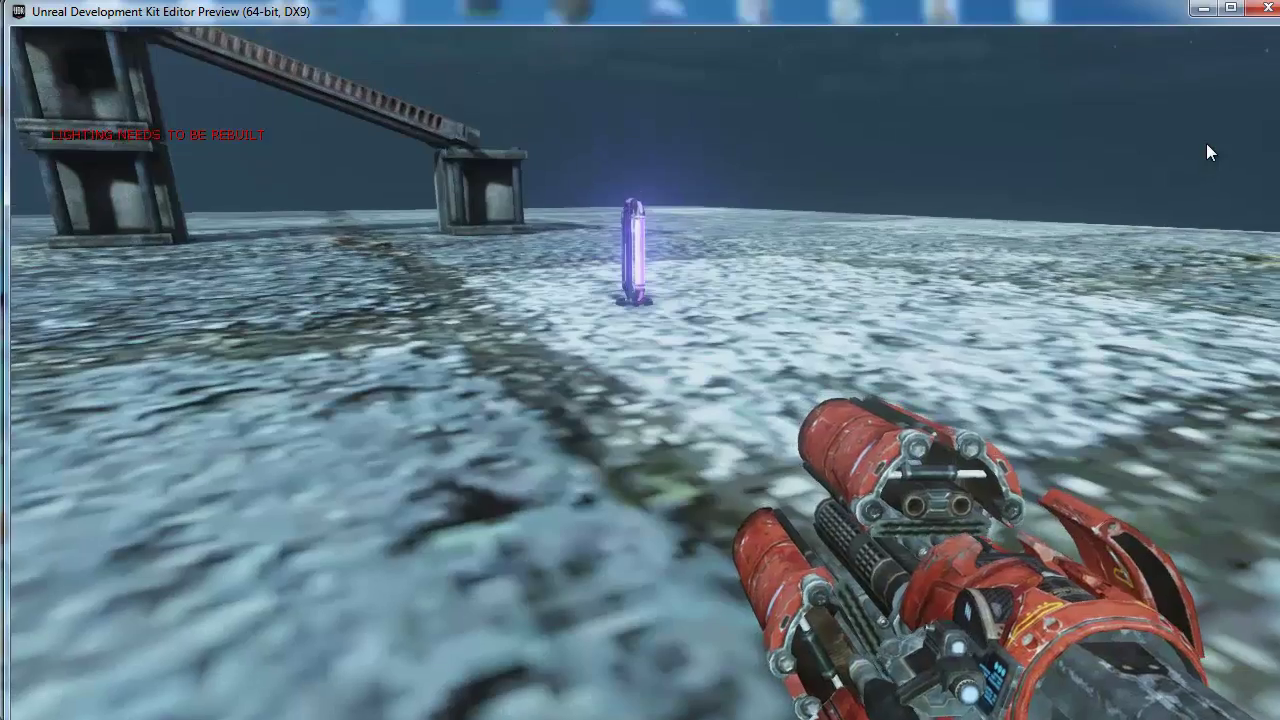
- Shoot the lamp to release the barrels onto the trigger, and fire at the support crates again
left_click(1206, 143)
left_click(1194, 110)
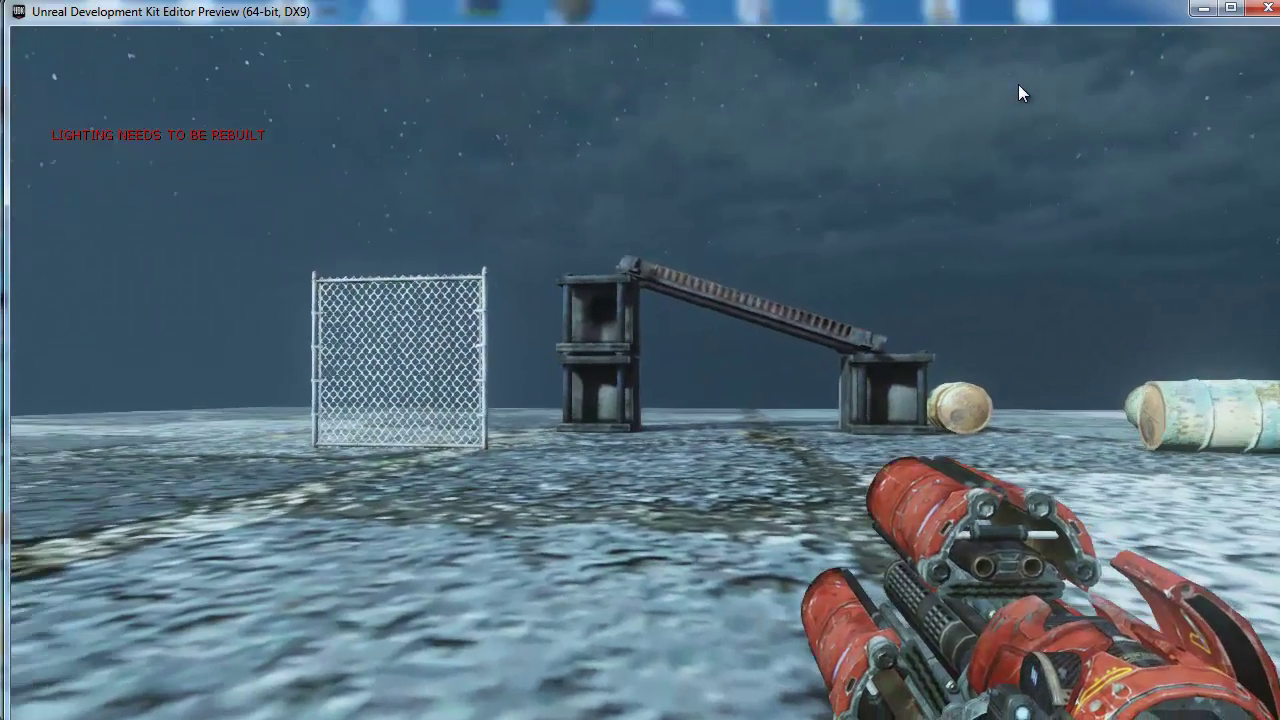
left_click(1018, 86)
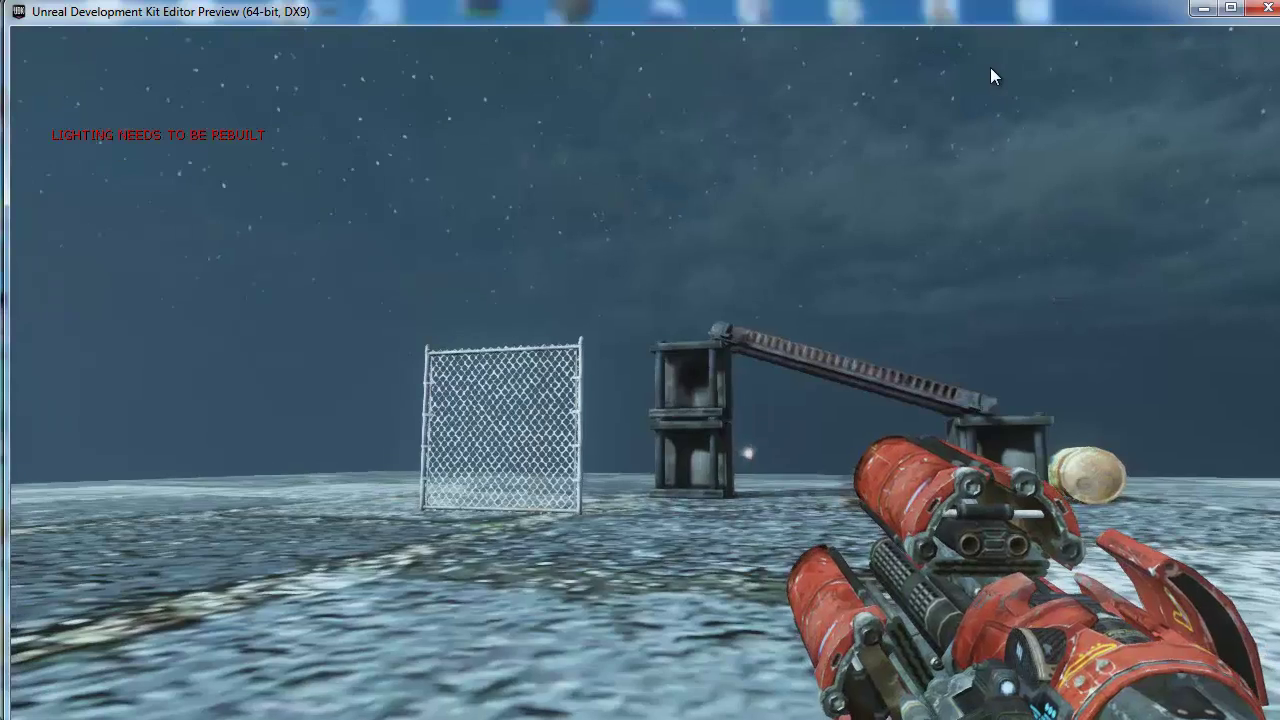
left_click(991, 67)
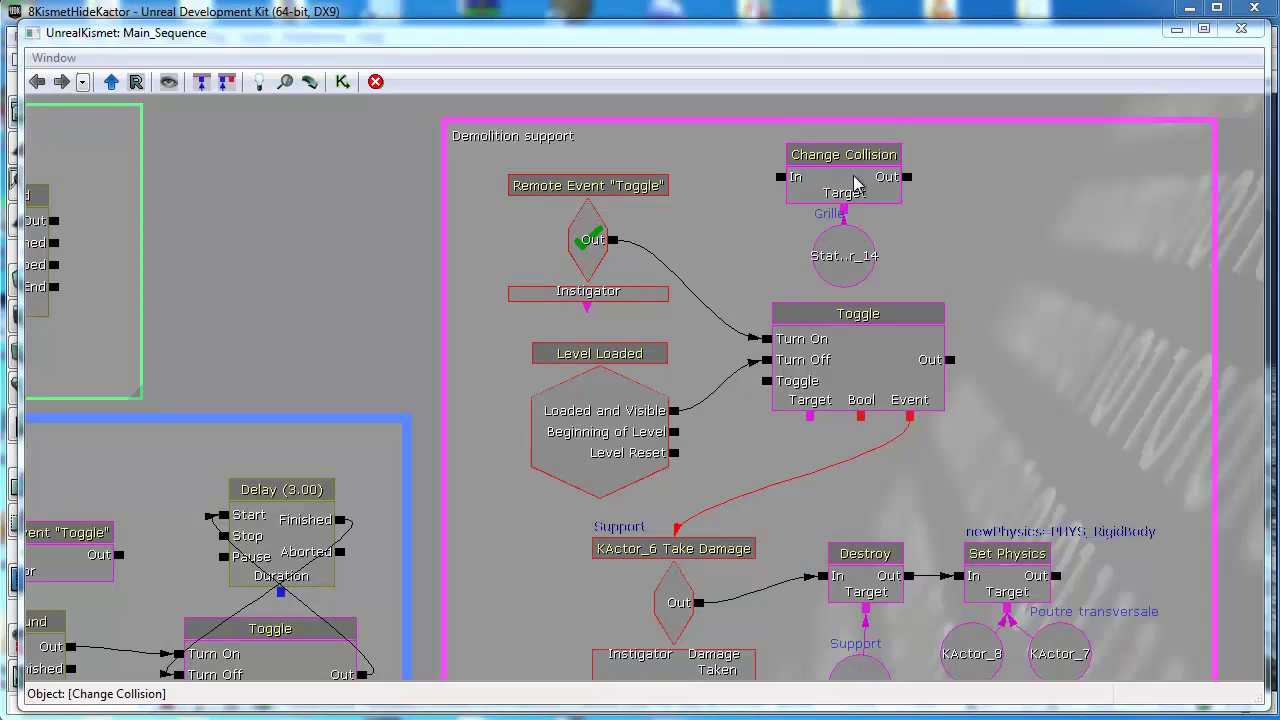
- Check the properties of the Change Collision action targeting the grille, and connect the Remote Event "Toggle" output to its In
left_click(853, 262)
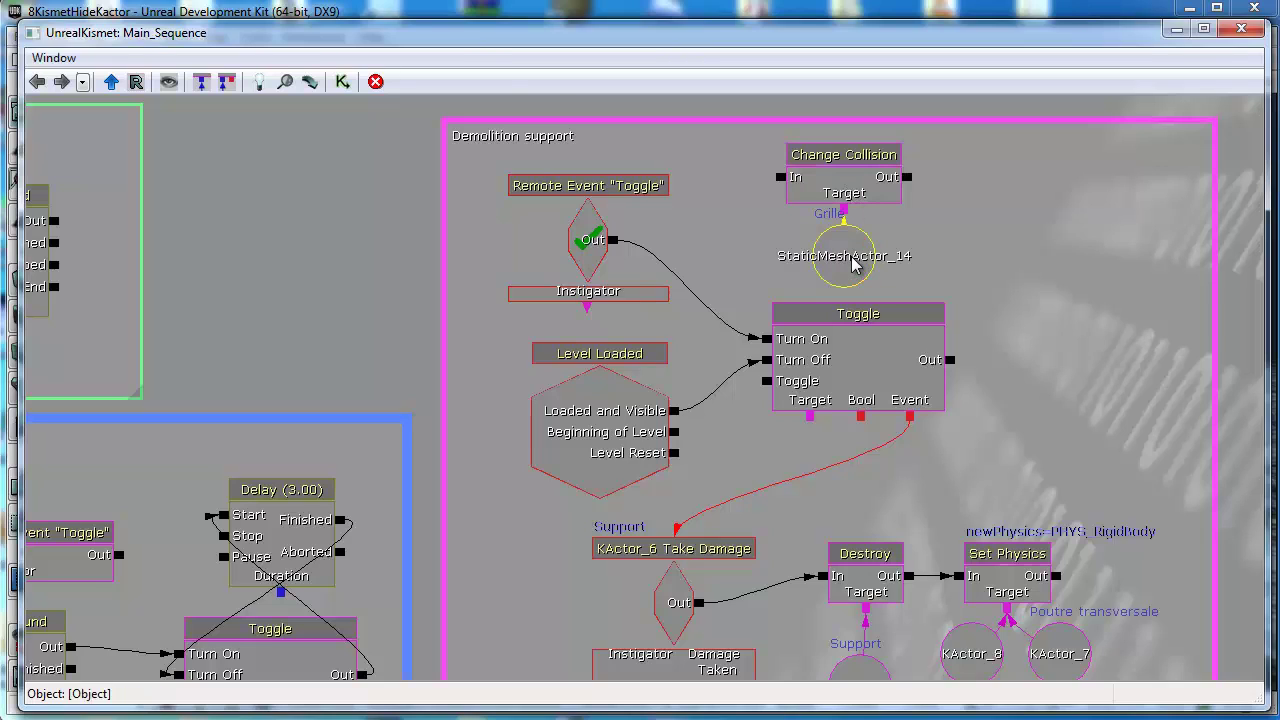
left_click(856, 180)
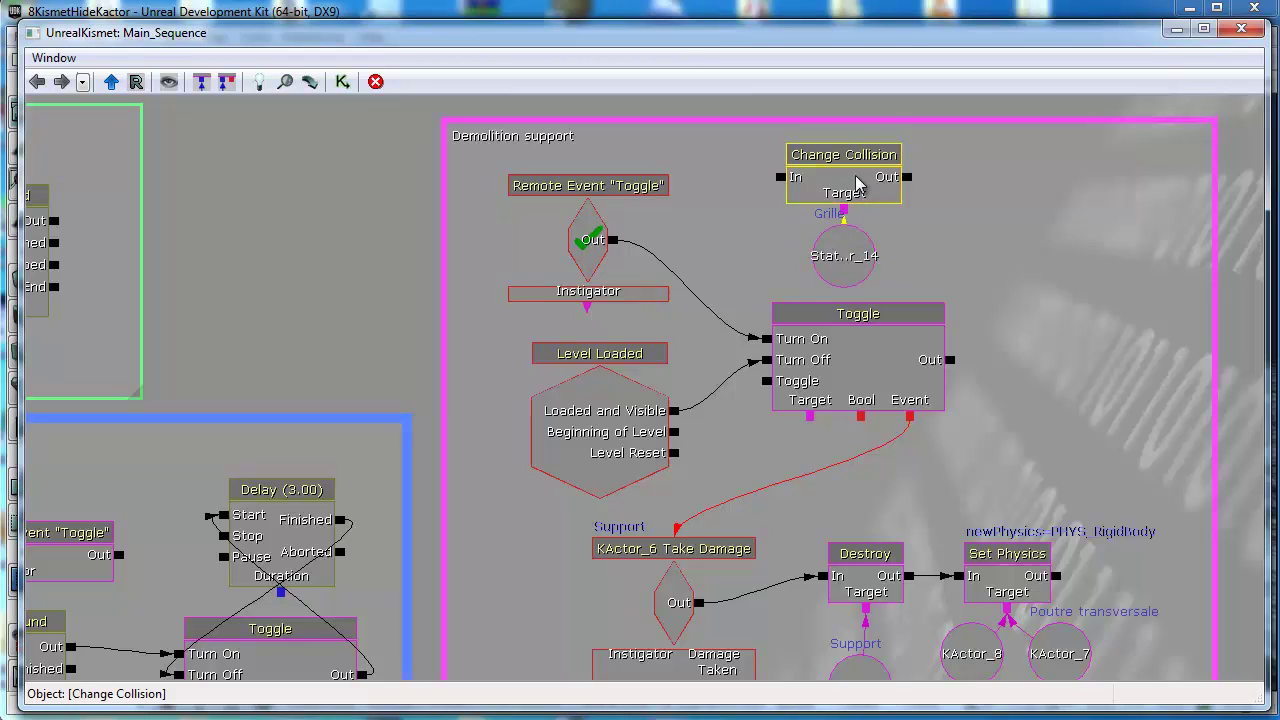
left_click(53, 57)
left_click(62, 84)
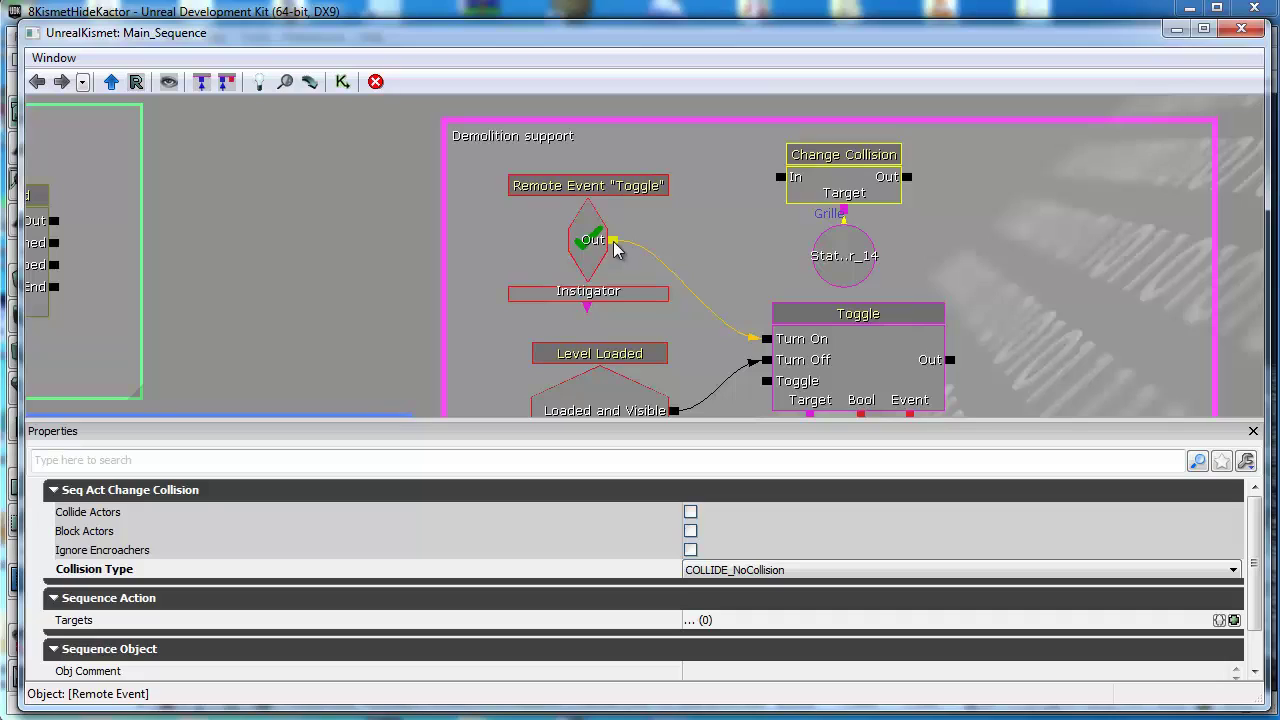
left_click_drag(614, 243, 780, 182)
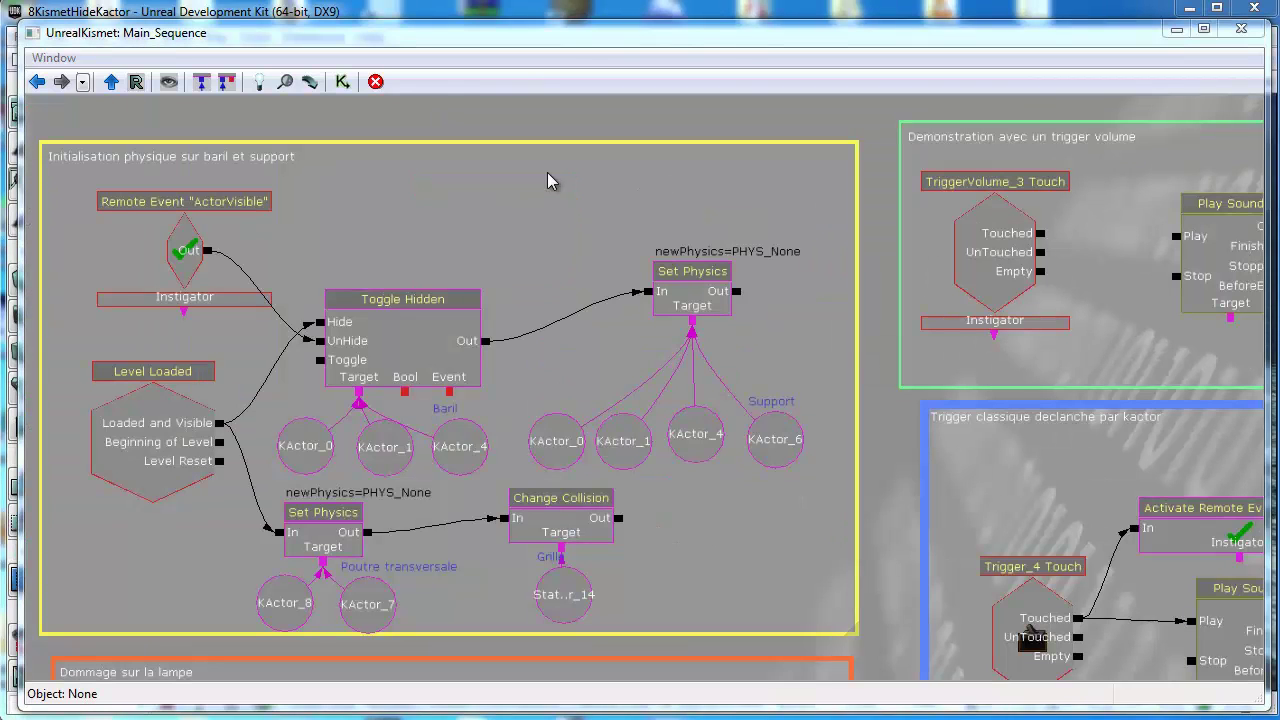
- Review the barrel and support physics initialisation group and the lamp damage group, checking Toggle Hidden, Set Physics, Change Collision and Destroy
left_click(398, 338)
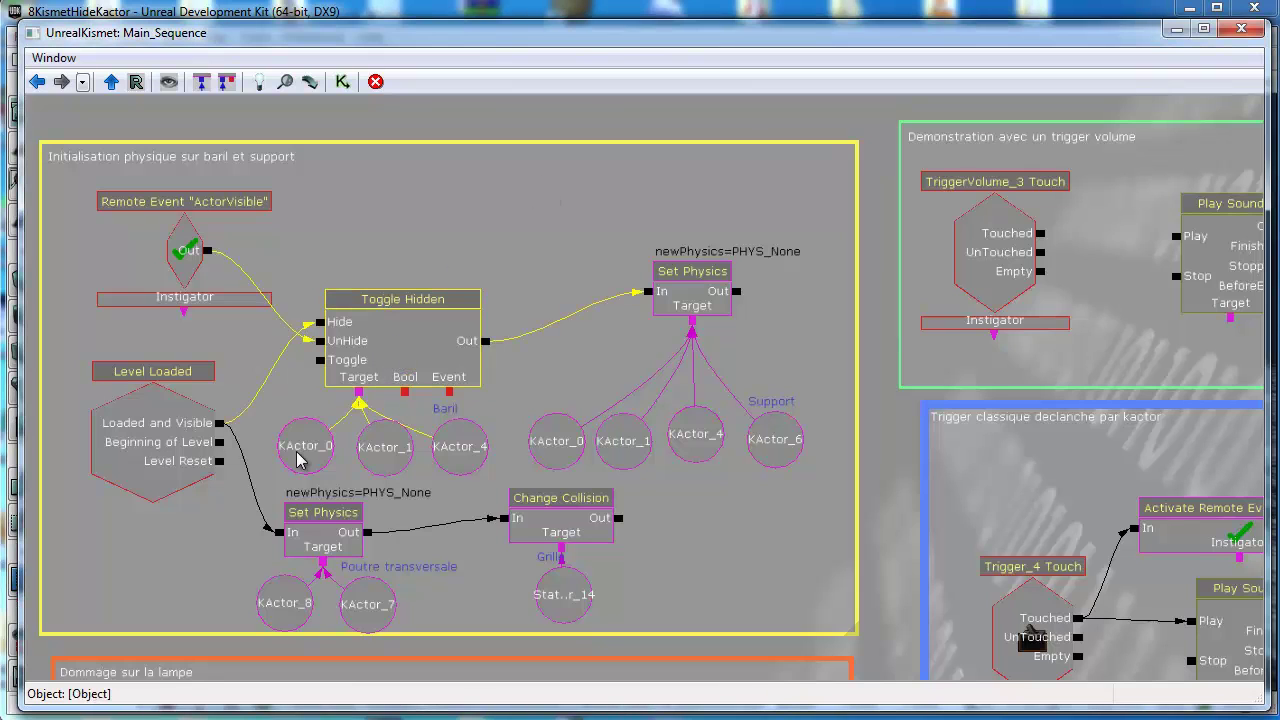
left_click(700, 309)
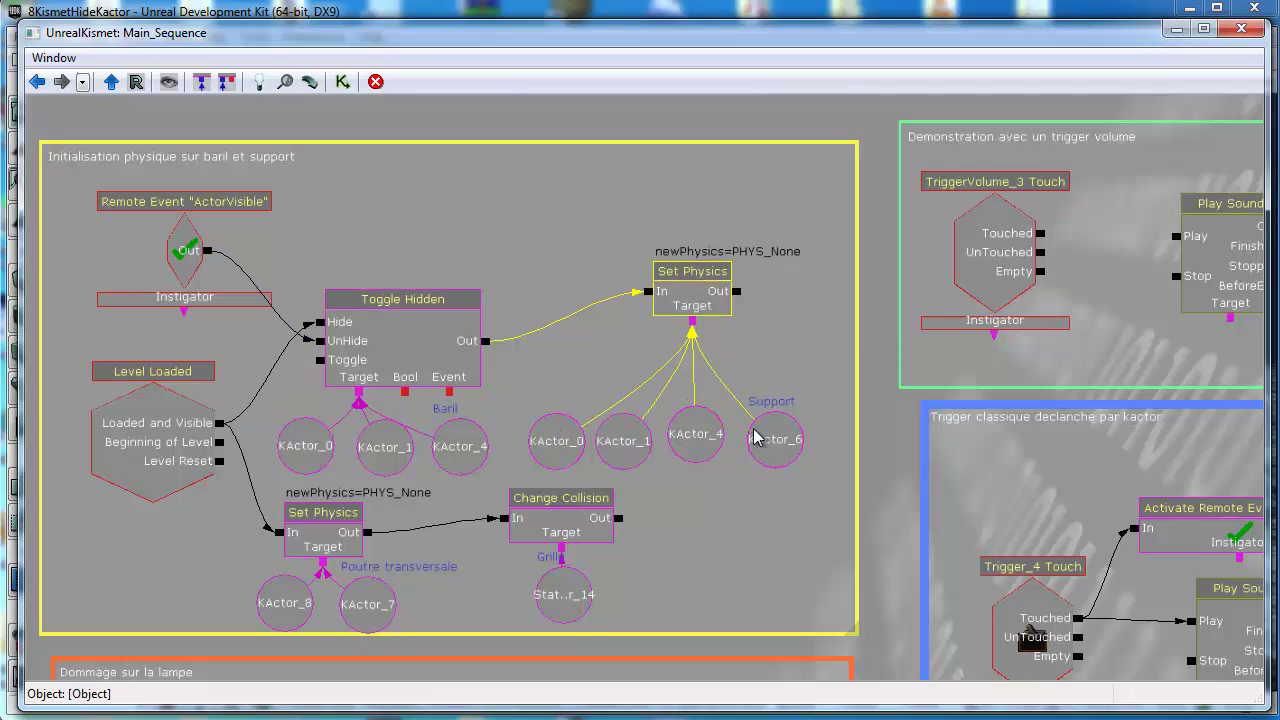
left_click_drag(729, 597, 734, 247)
left_click(571, 434)
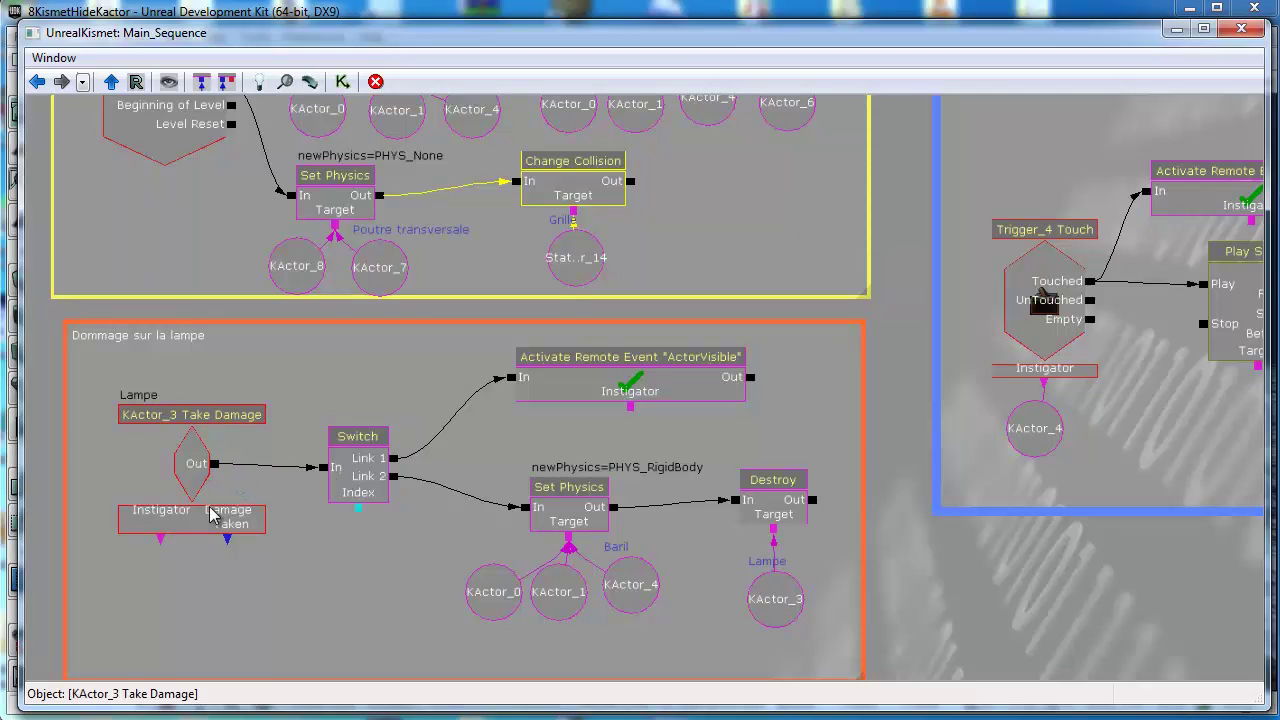
left_click_drag(400, 600, 123, 614)
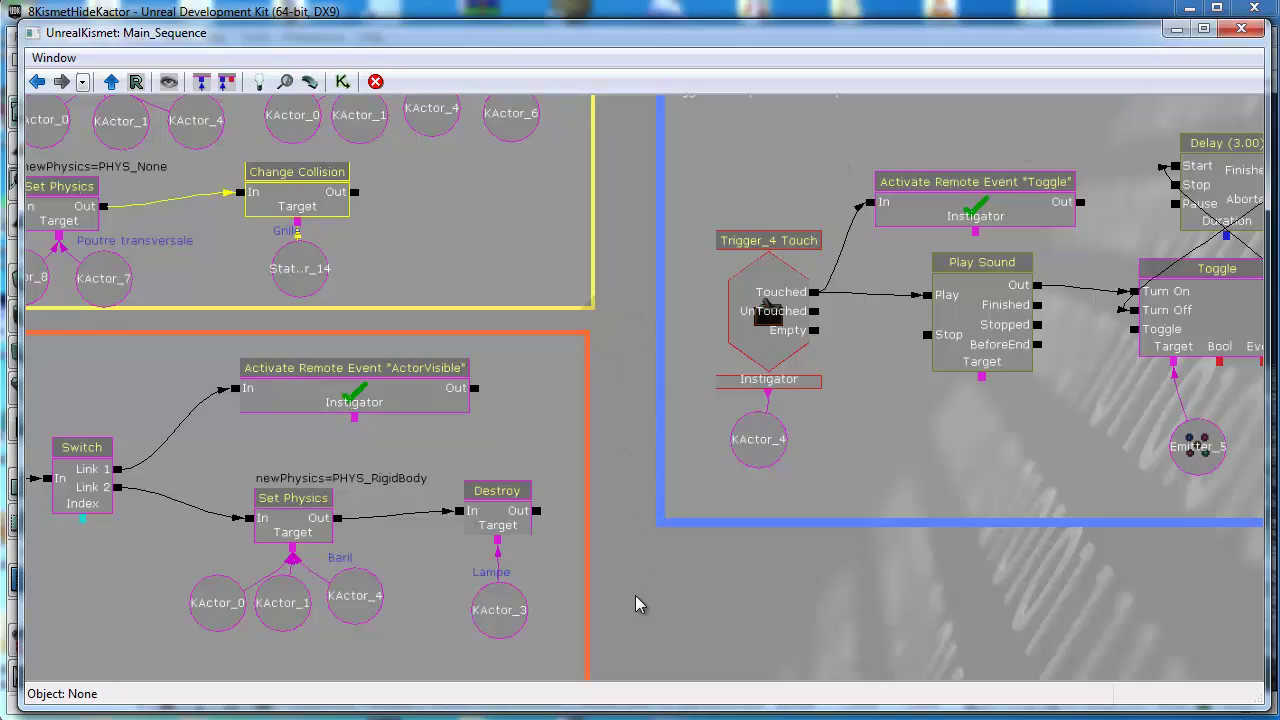
left_click(490, 521)
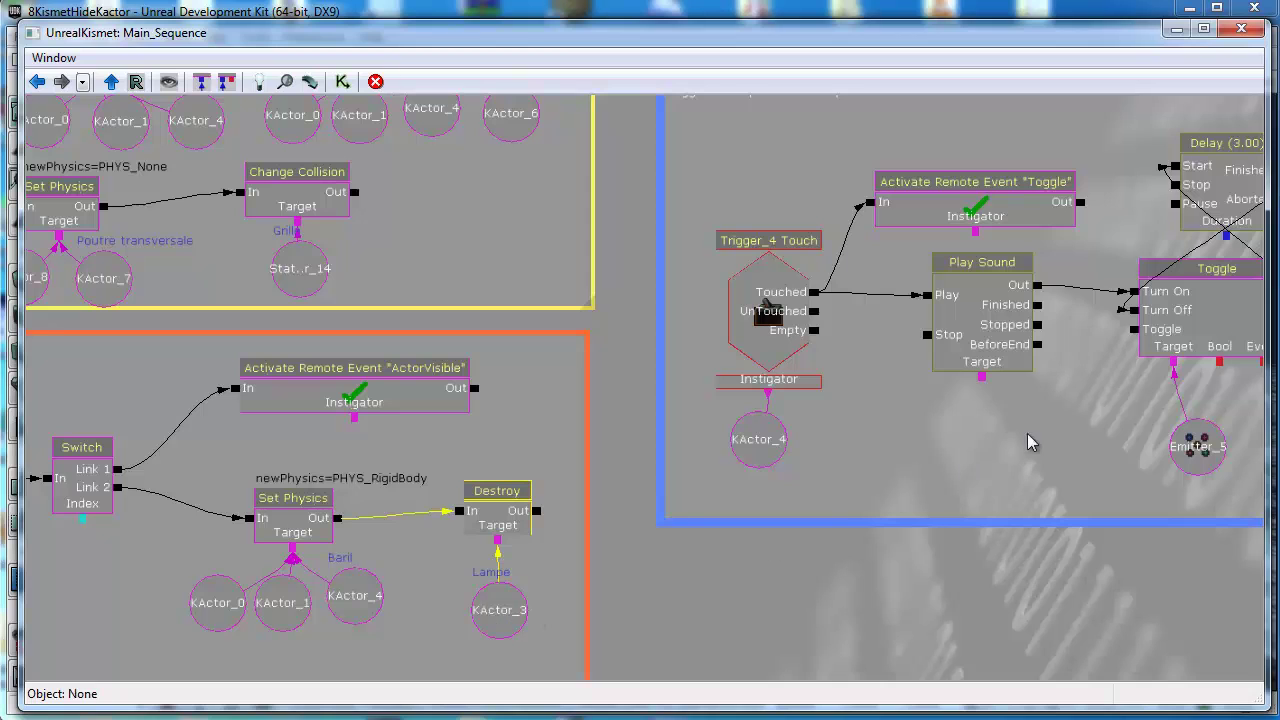
- Review the trigger volume demonstration and the KActor-touched trigger group, and follow the "Toggle" remote event to the Demolition support group
left_click_drag(1029, 440, 708, 513)
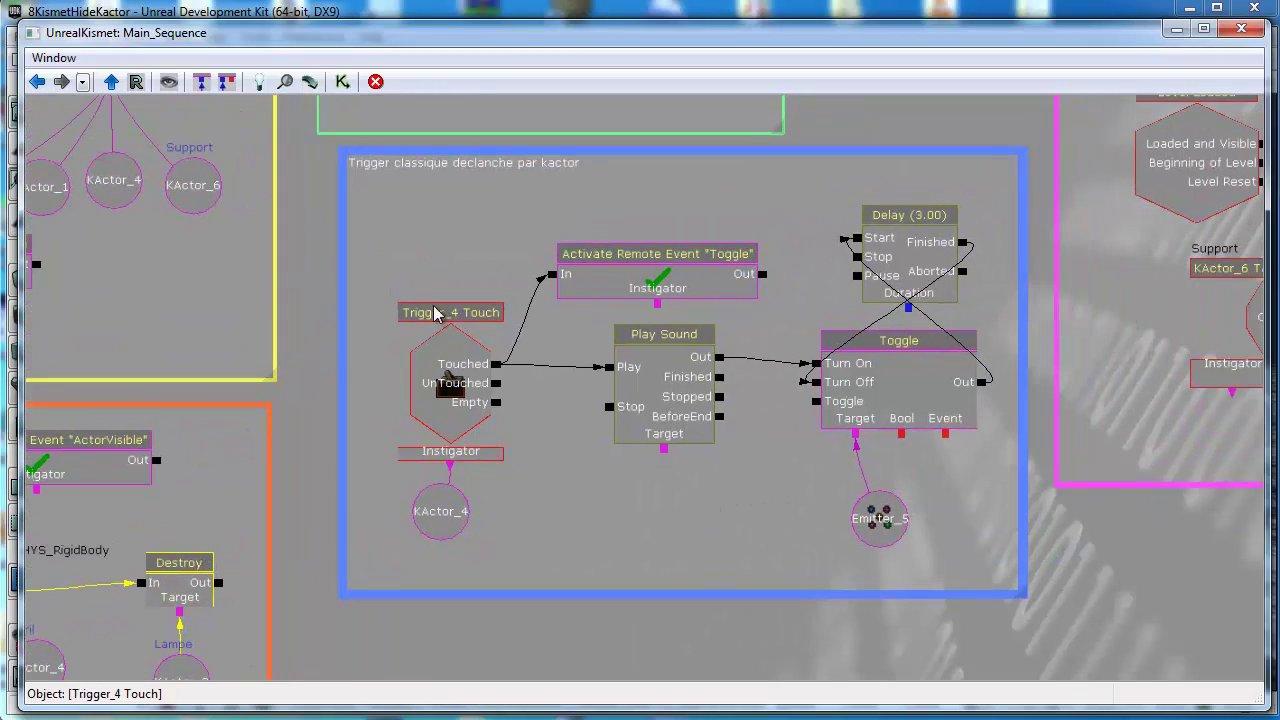
left_click_drag(440, 316, 523, 453)
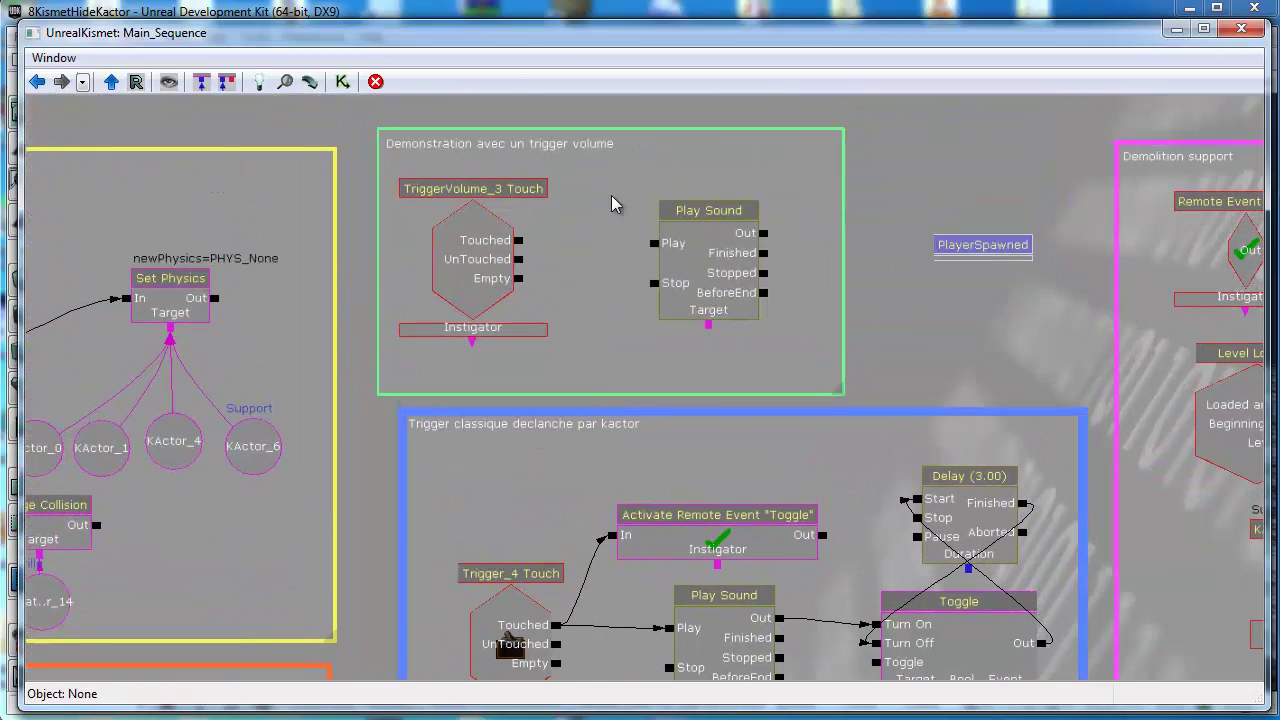
left_click(482, 206)
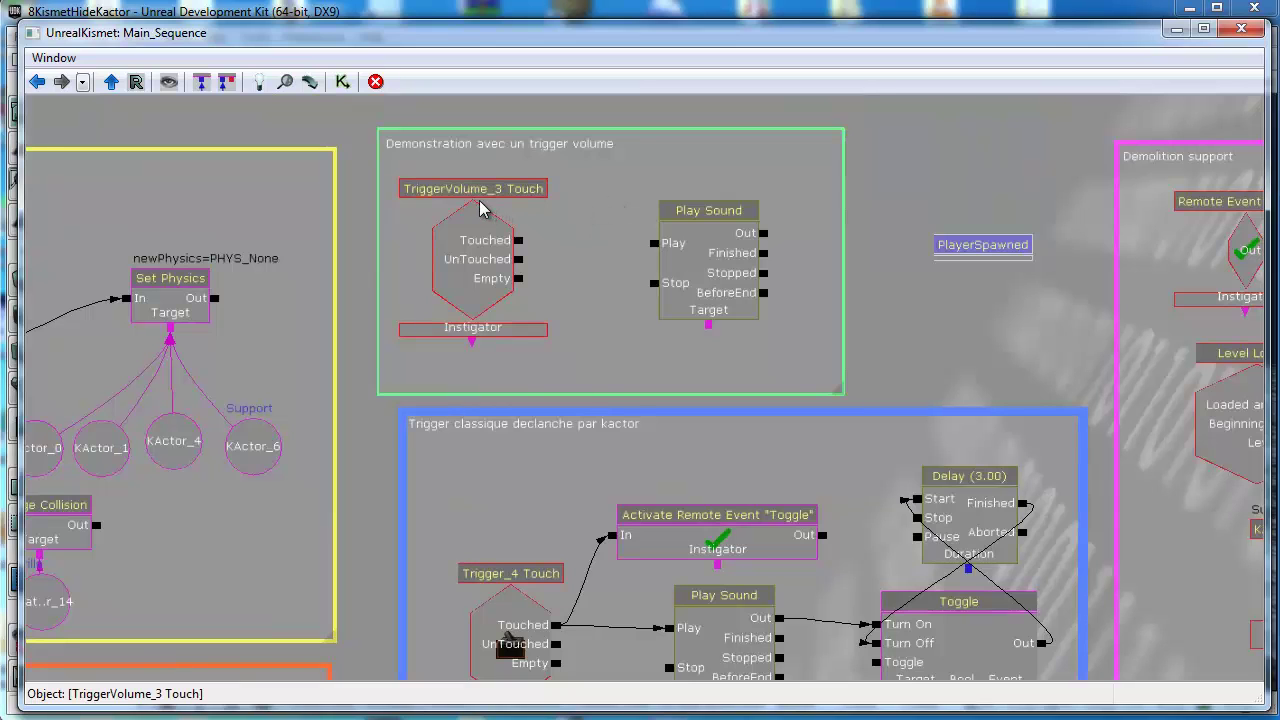
left_click_drag(477, 517, 500, 280)
left_click(502, 424)
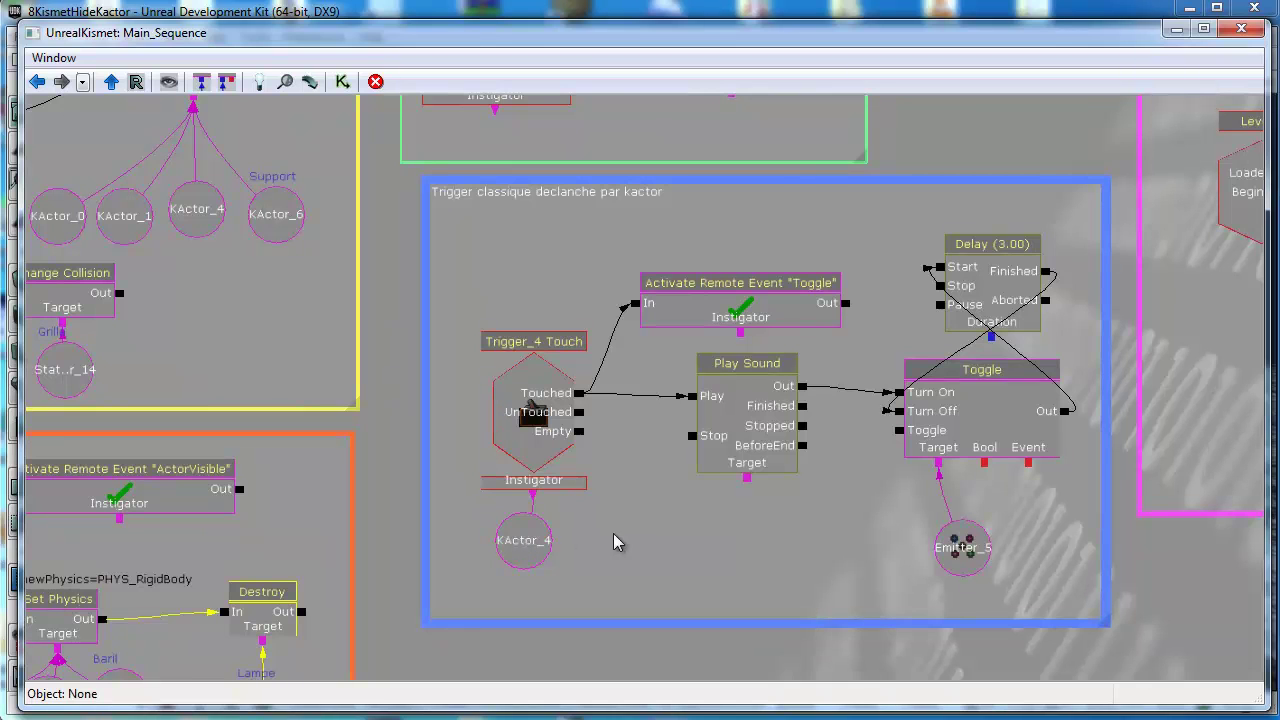
left_click_drag(827, 532, 594, 543)
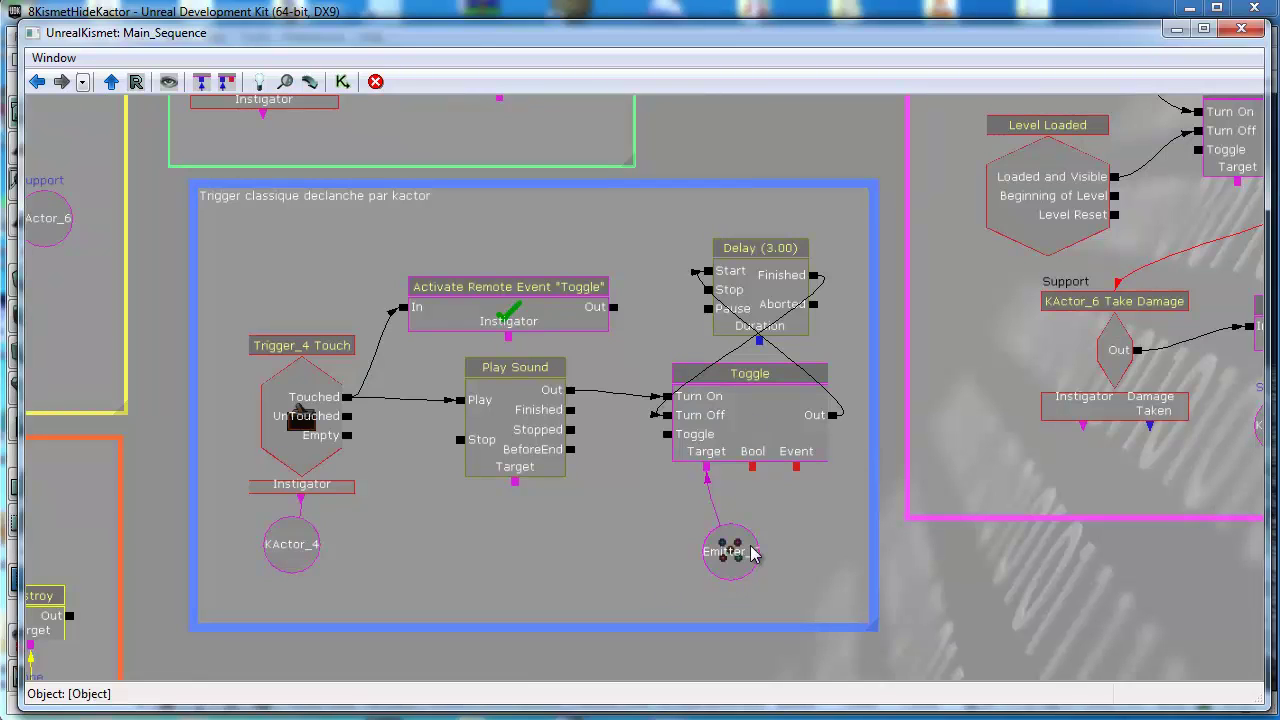
left_click_drag(800, 129, 337, 280)
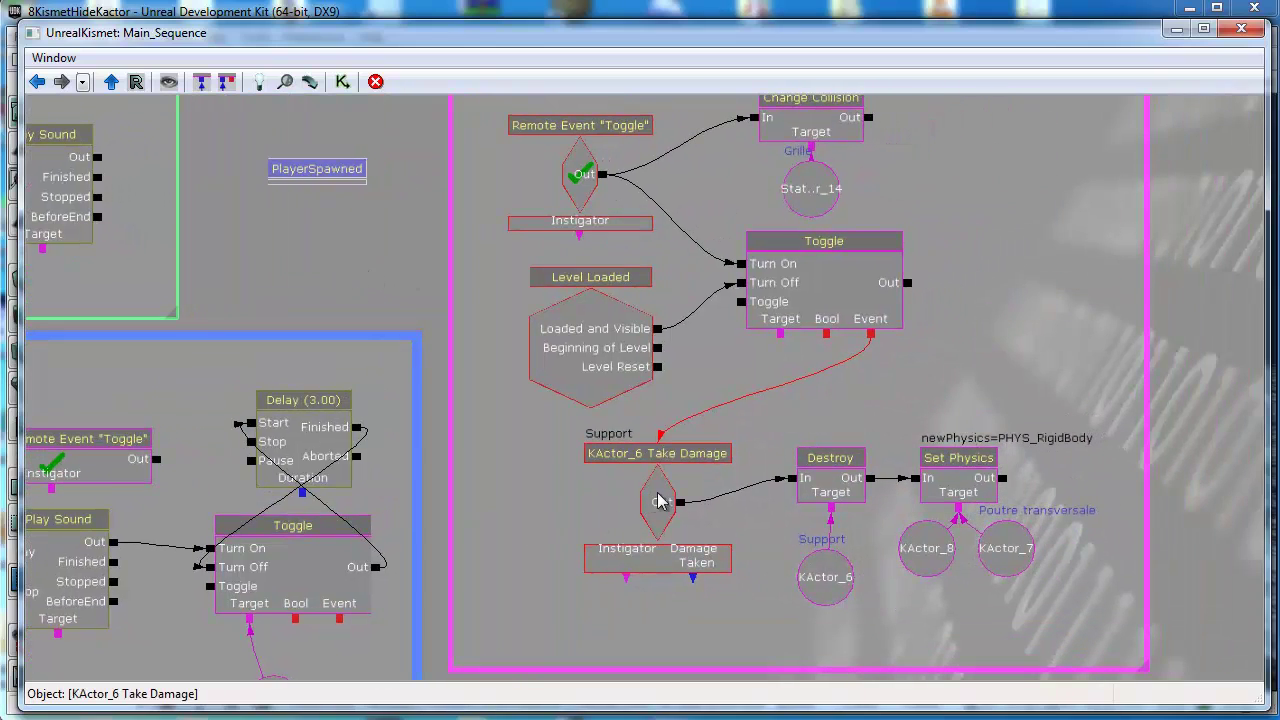